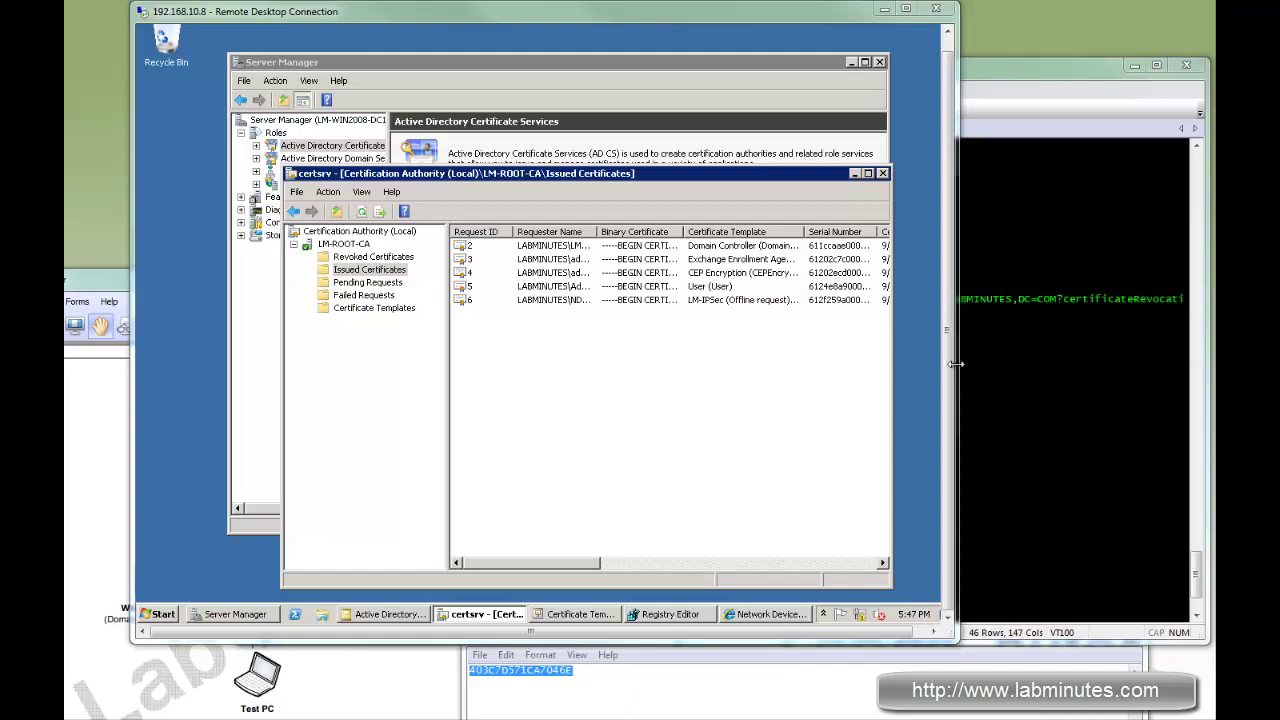
Bring the SEC0009 network diagram into view to review the topology, and return to the 192.168.10.8 remote desktop
click(101, 288)
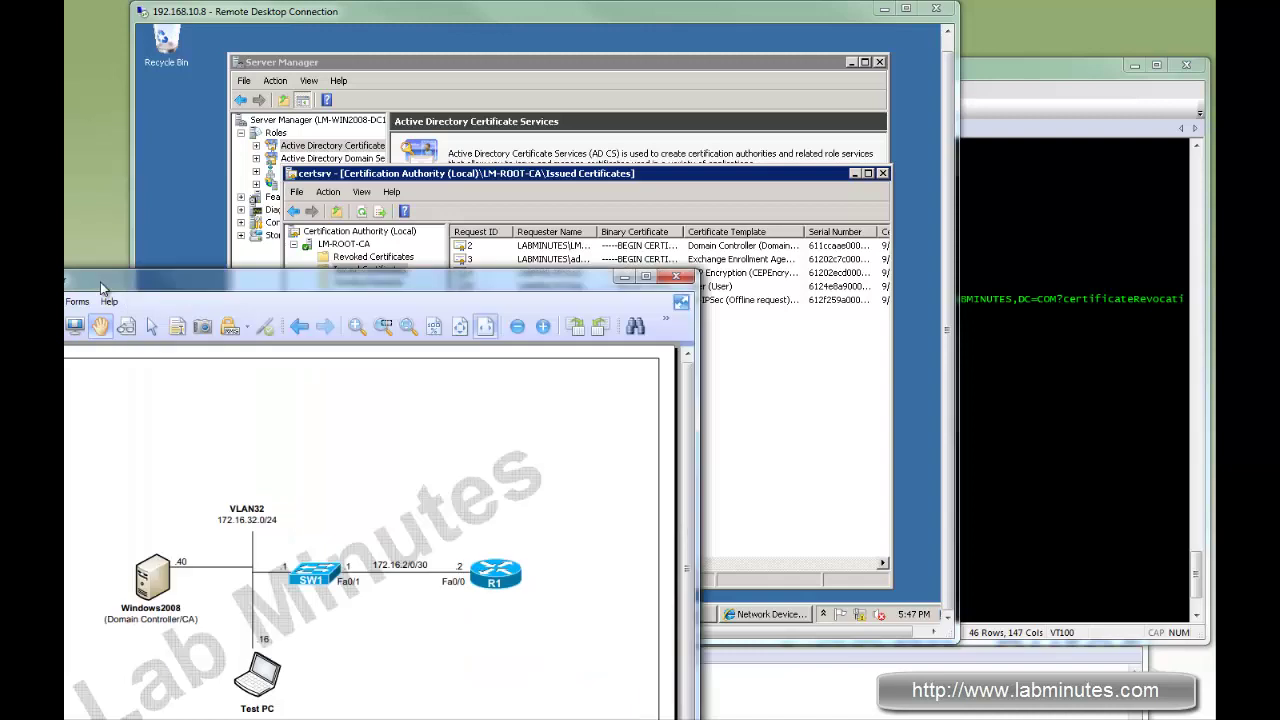
drag(101, 288, 304, 181)
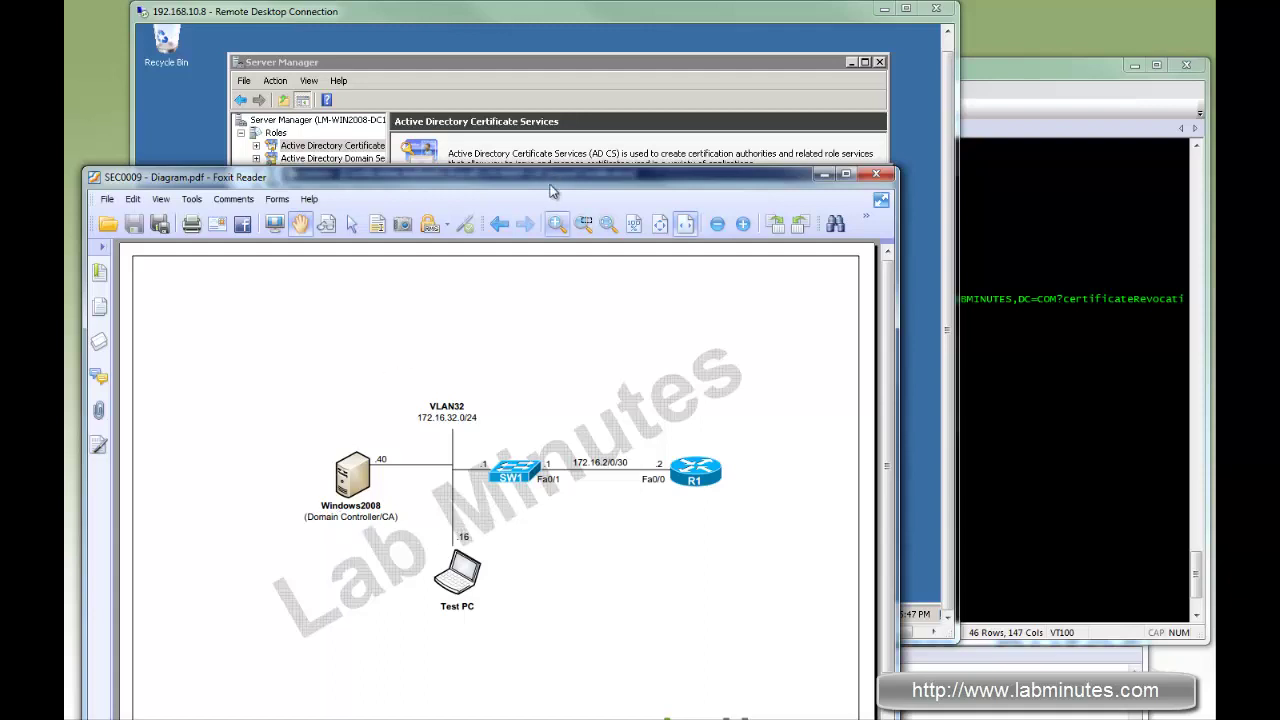
drag(587, 178, 602, 172)
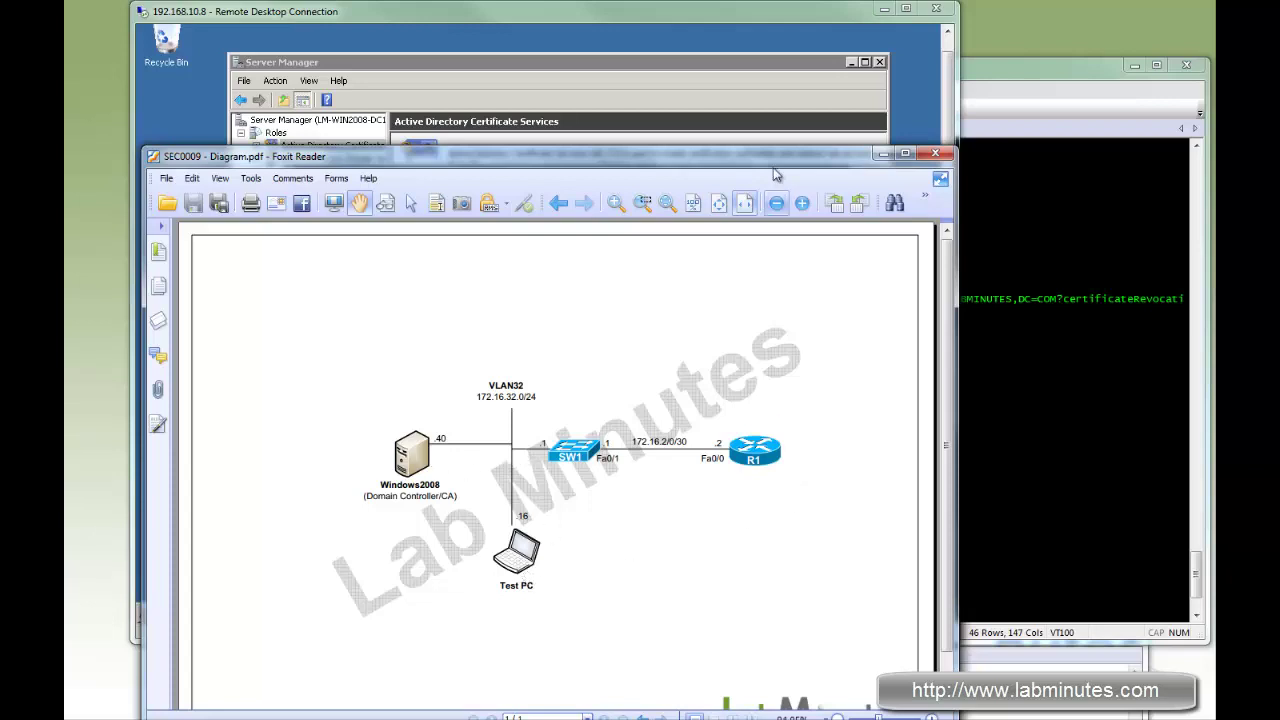
drag(757, 168, 685, 207)
click(613, 13)
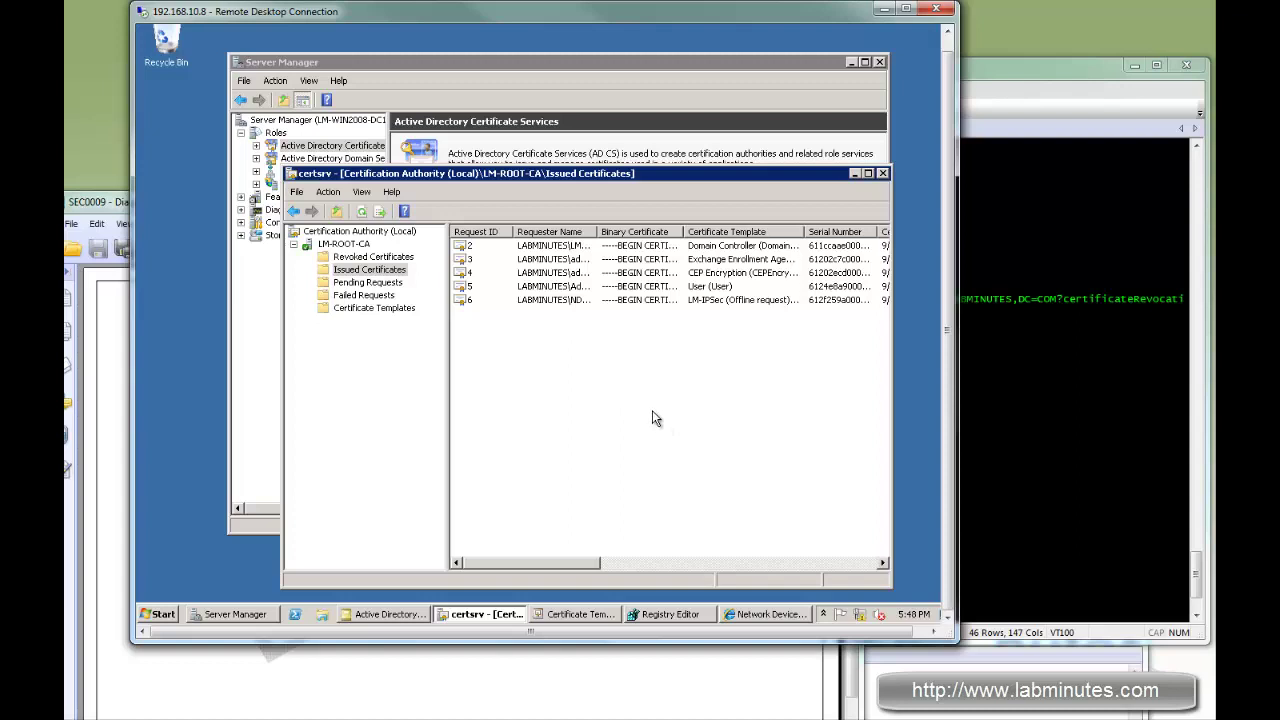
drag(112, 202, 128, 227)
click(496, 14)
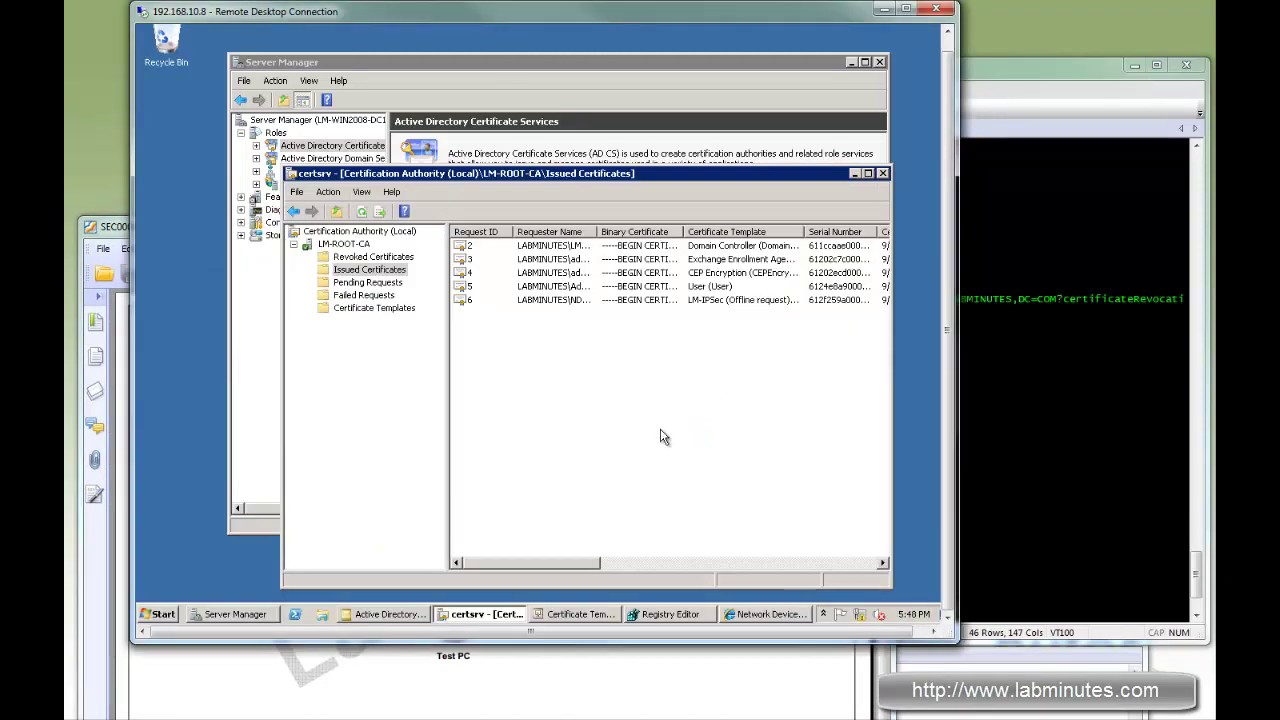
Open the Network Device Enrollment Service page and highlight its enrollment challenge password
click(765, 615)
click(312, 110)
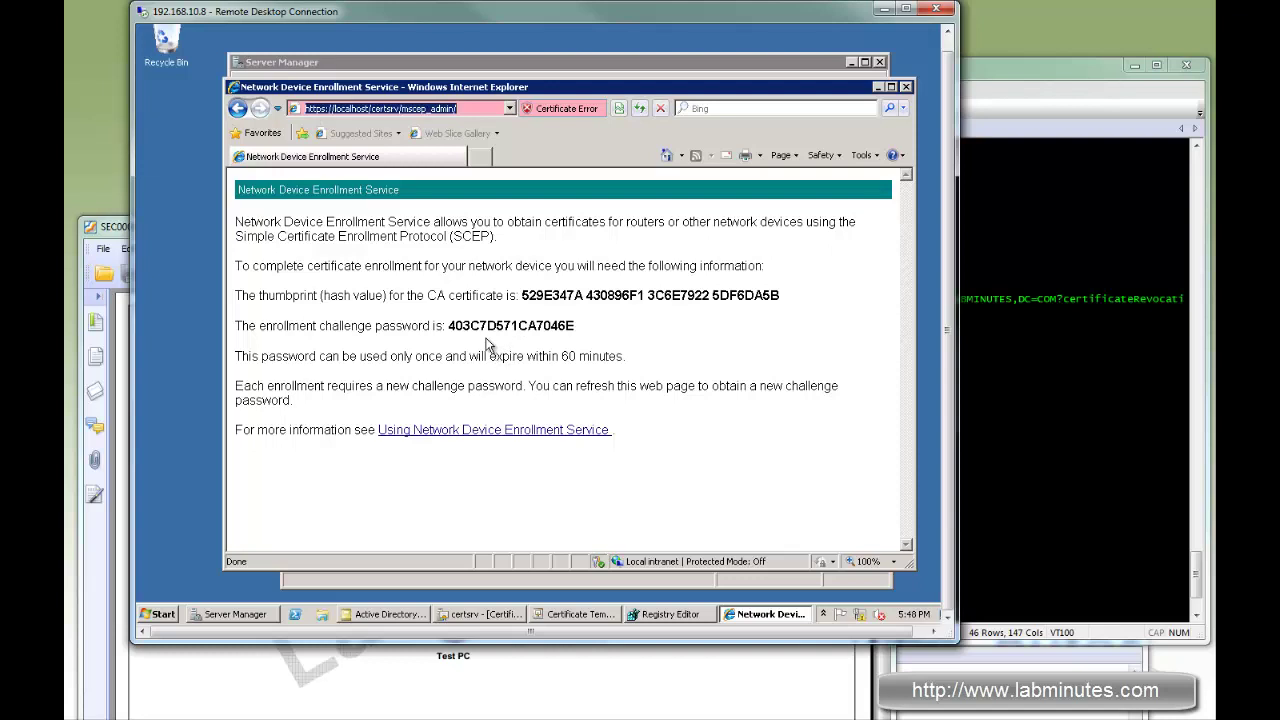
drag(607, 328, 455, 330)
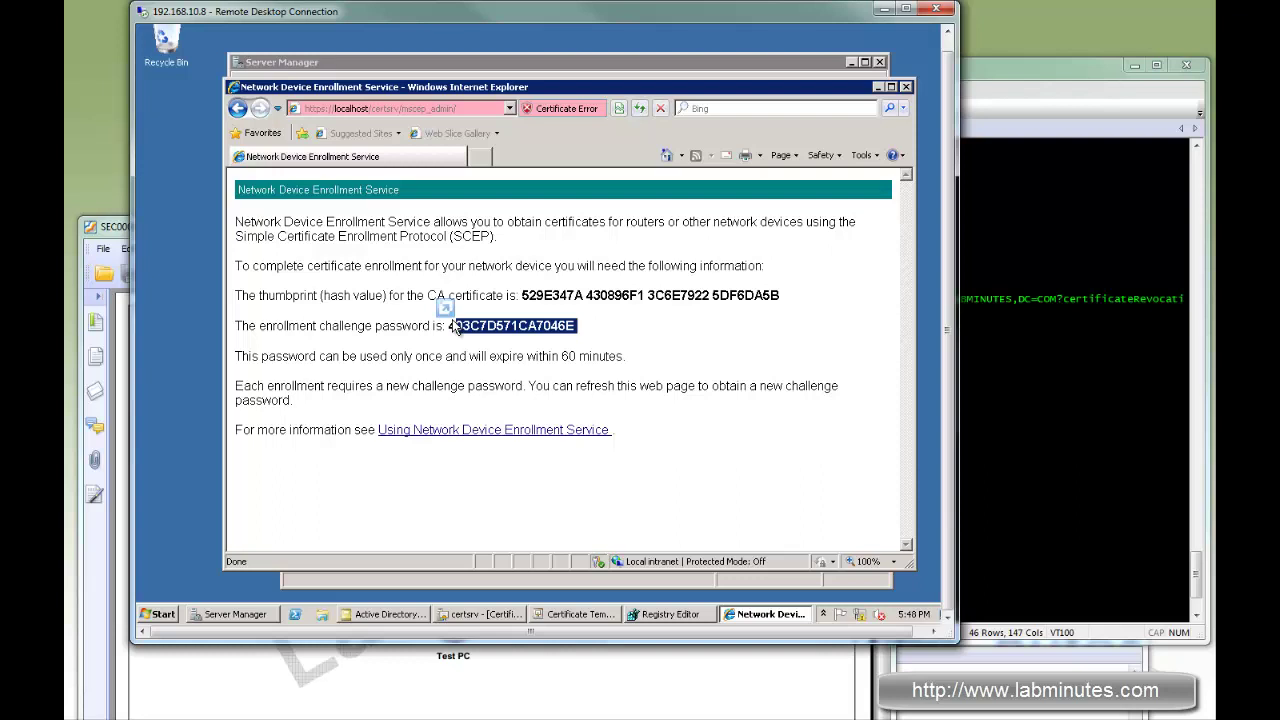
drag(592, 330, 455, 337)
Switch to the R1 session in SecureCRT and bring up fresh prompt lines
click(1033, 355)
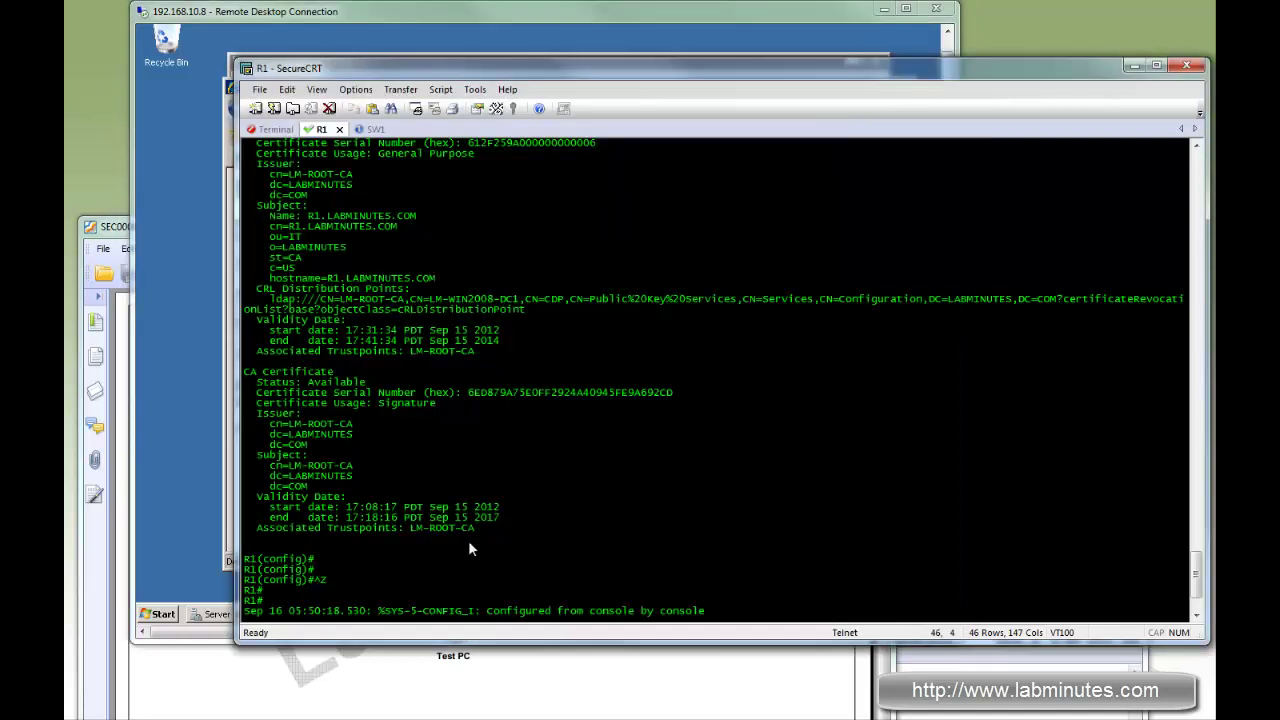
key(Return)
key(Return)
key(Return)
key(Return)
key(Return)
key(Return)
key(Return)
key(Return)
key(Return)
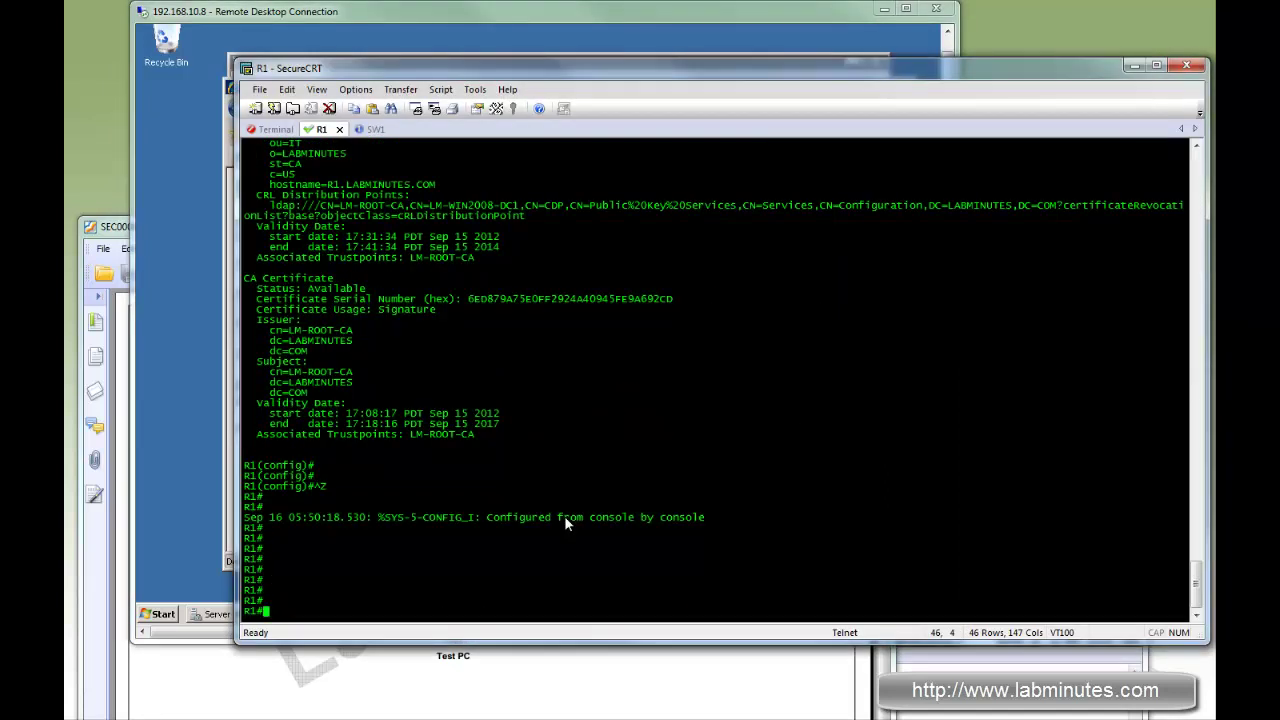
Reselect the whole challenge password on the enrollment service page in the remote desktop, and return to the R1 console
click(490, 11)
double_click(505, 328)
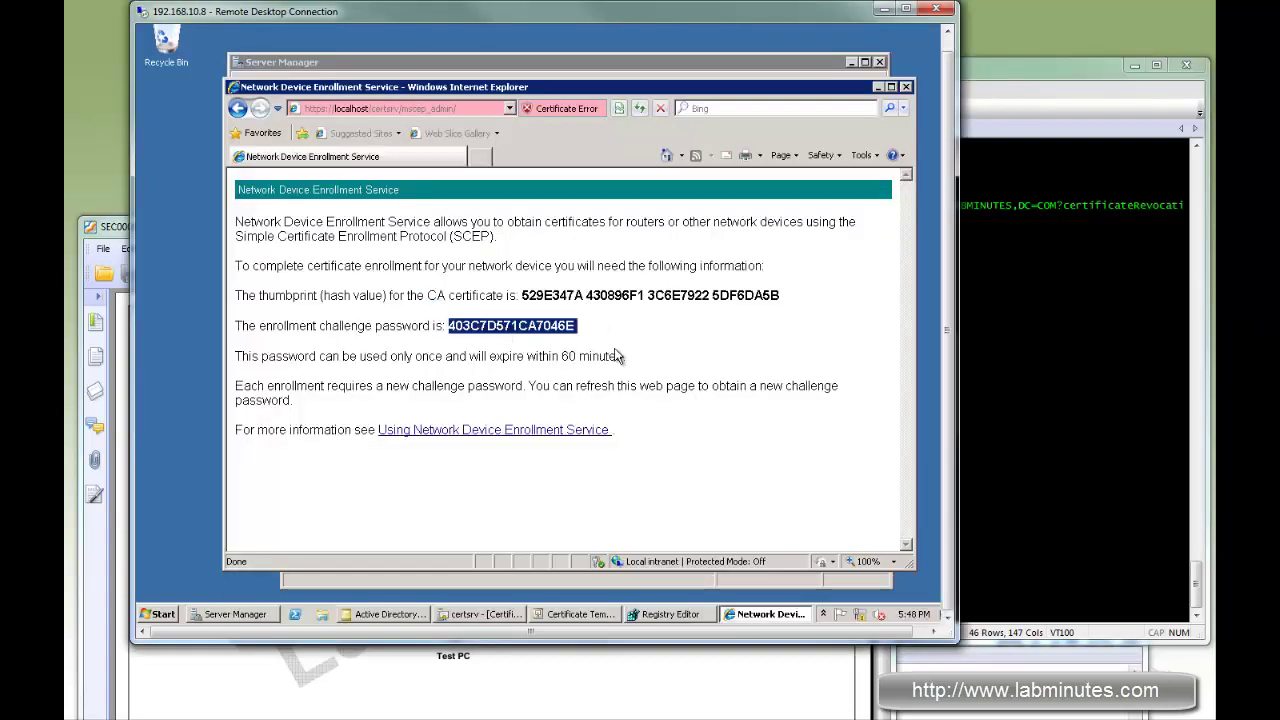
click(1037, 362)
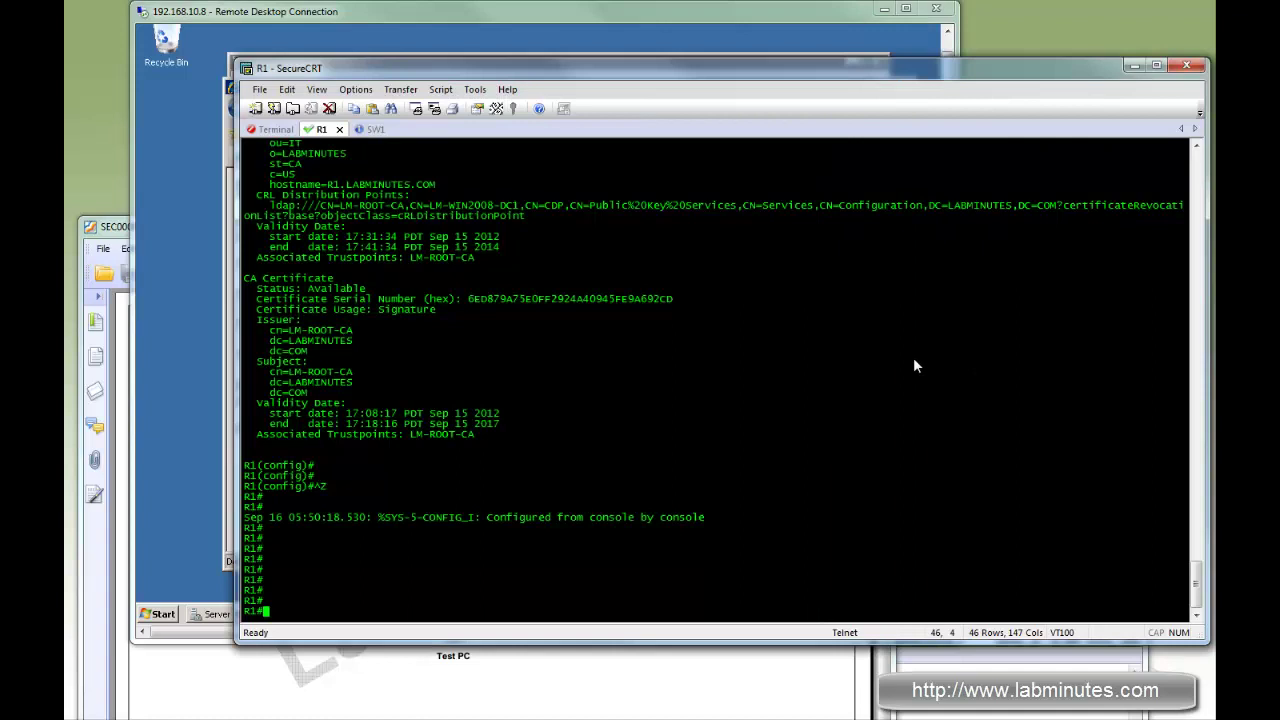
On the remote desktop, review the certificate with request ID 6 under LM-ROOT-CA's issued certificates and check the certificate templates list
click(600, 23)
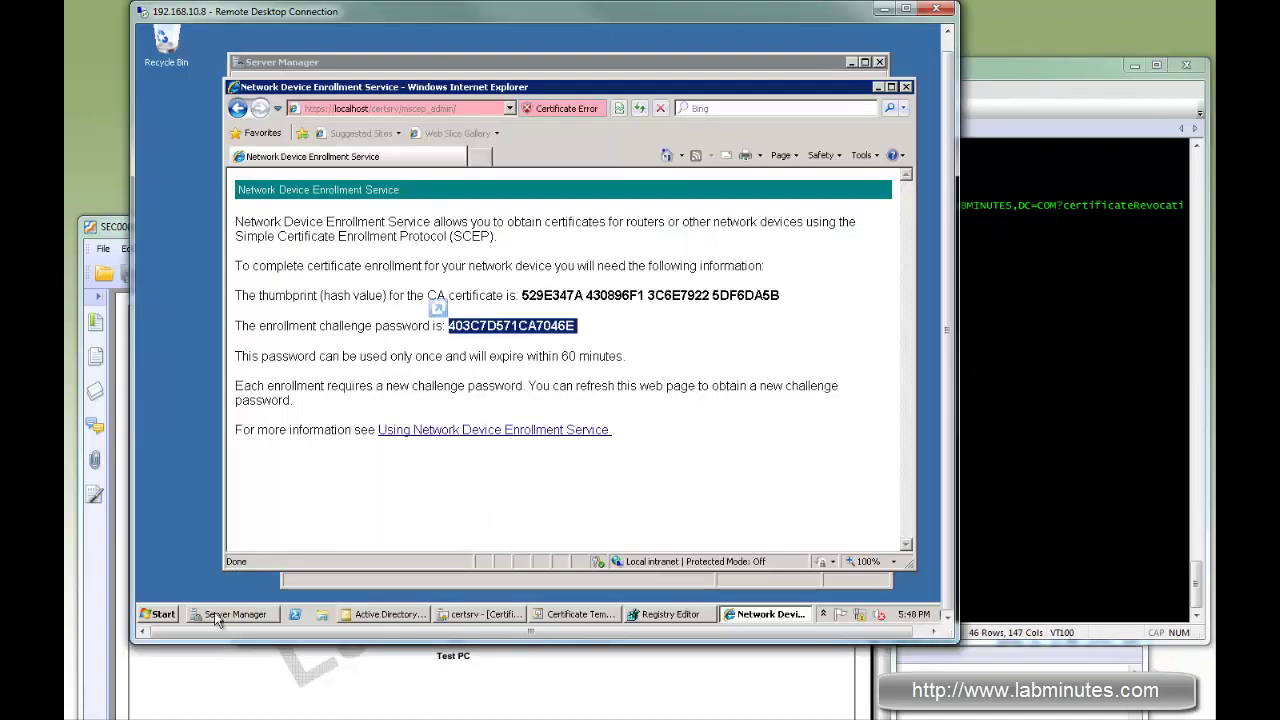
click(245, 616)
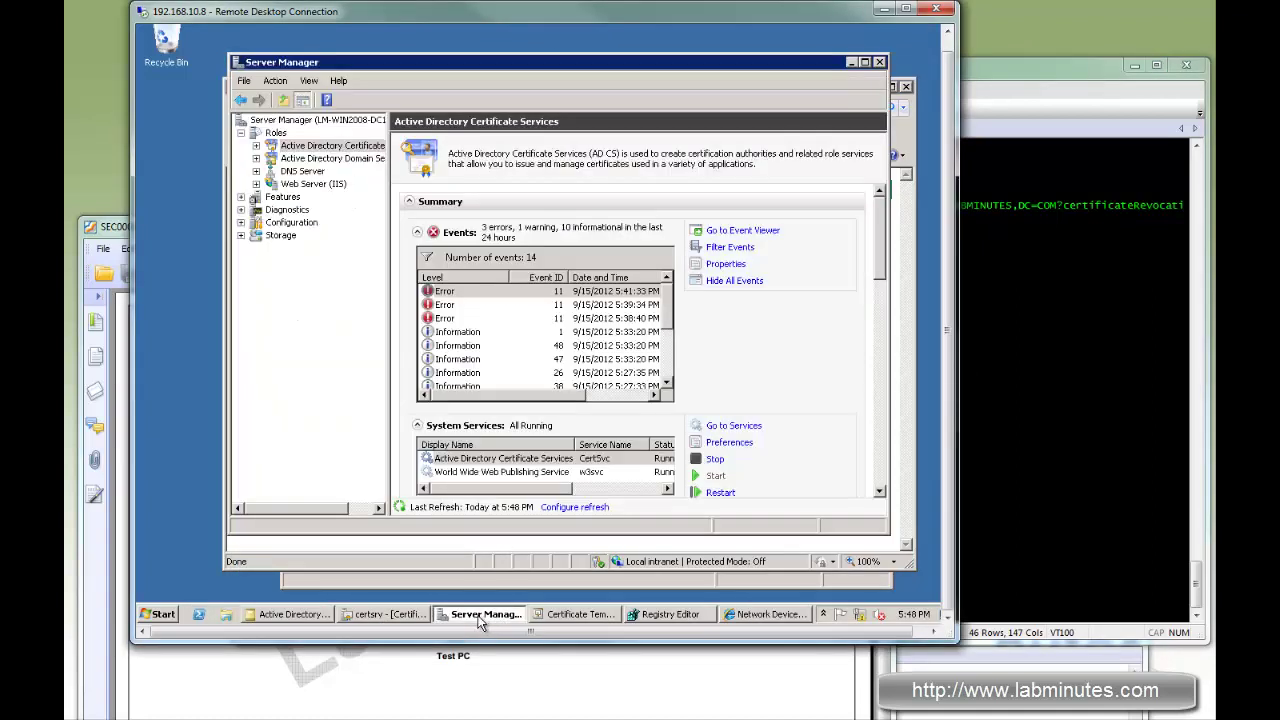
click(502, 620)
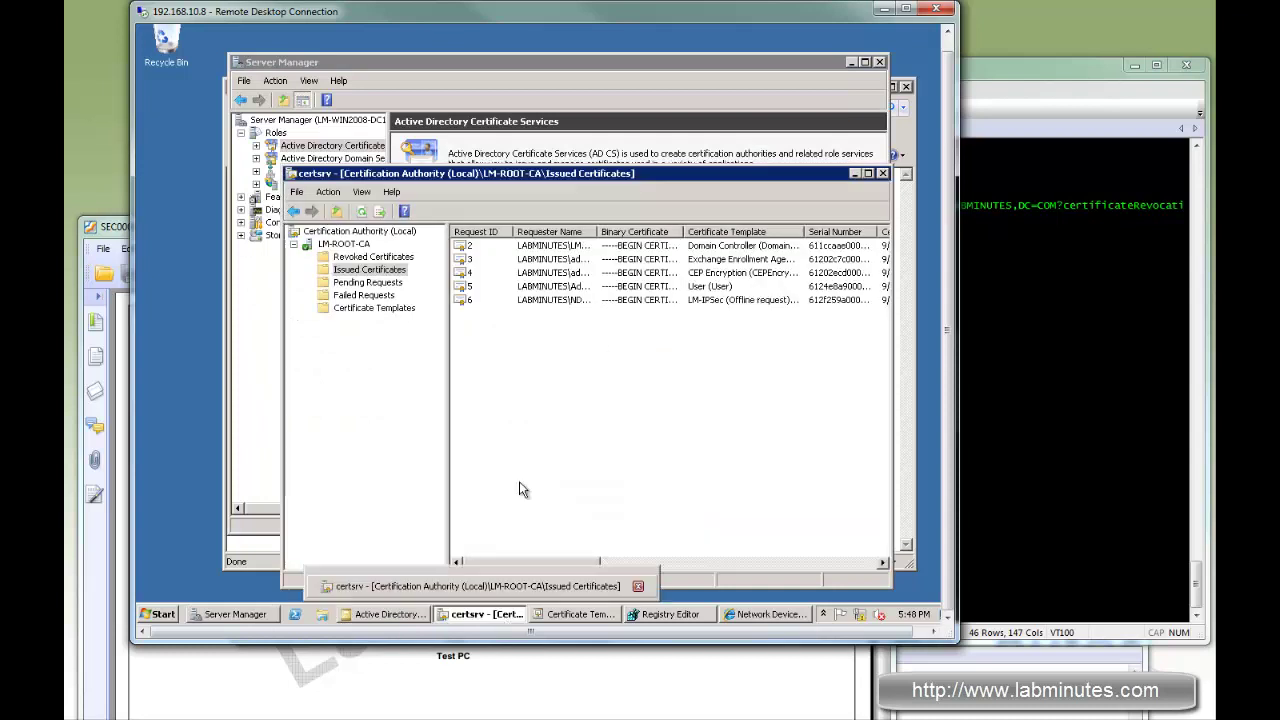
double_click(594, 300)
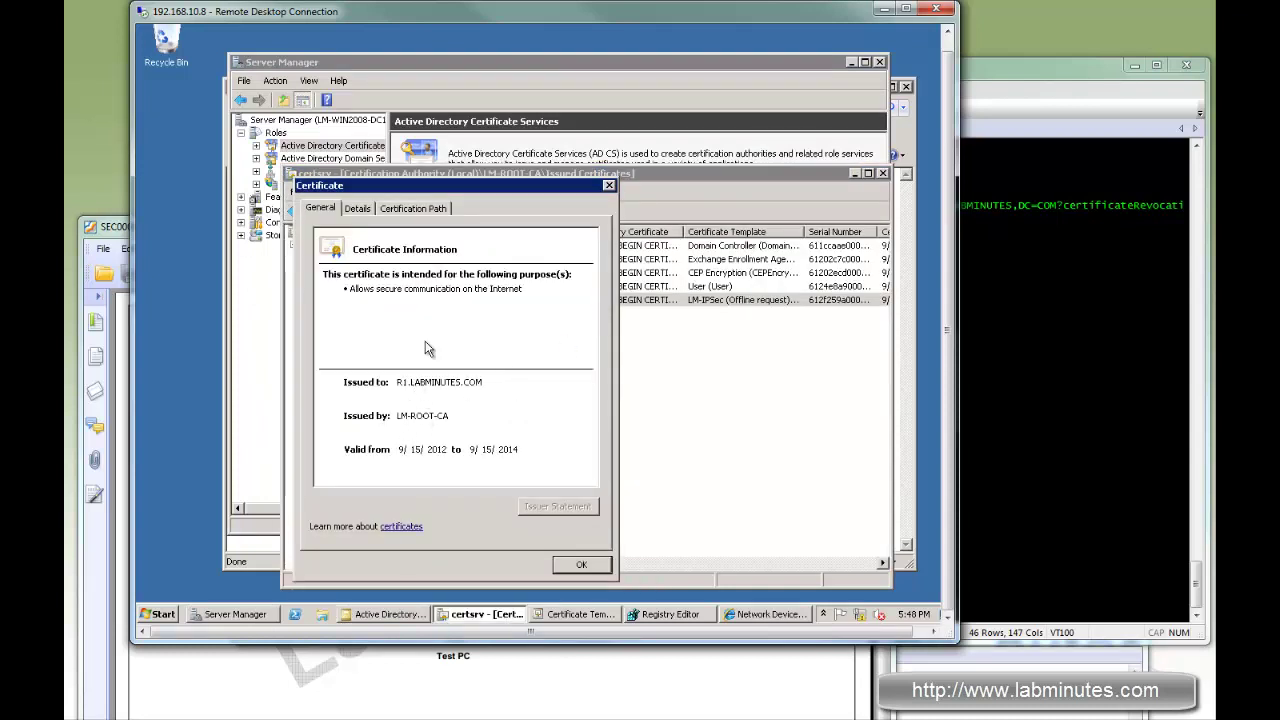
click(608, 186)
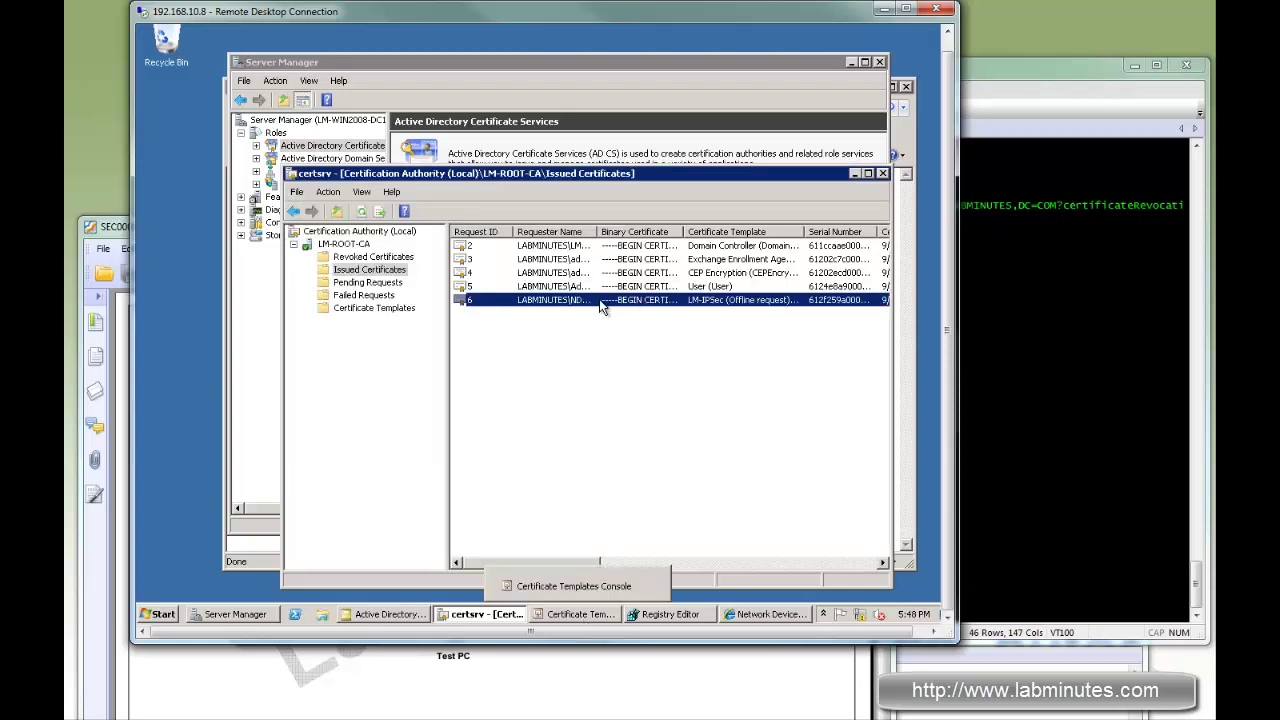
click(586, 618)
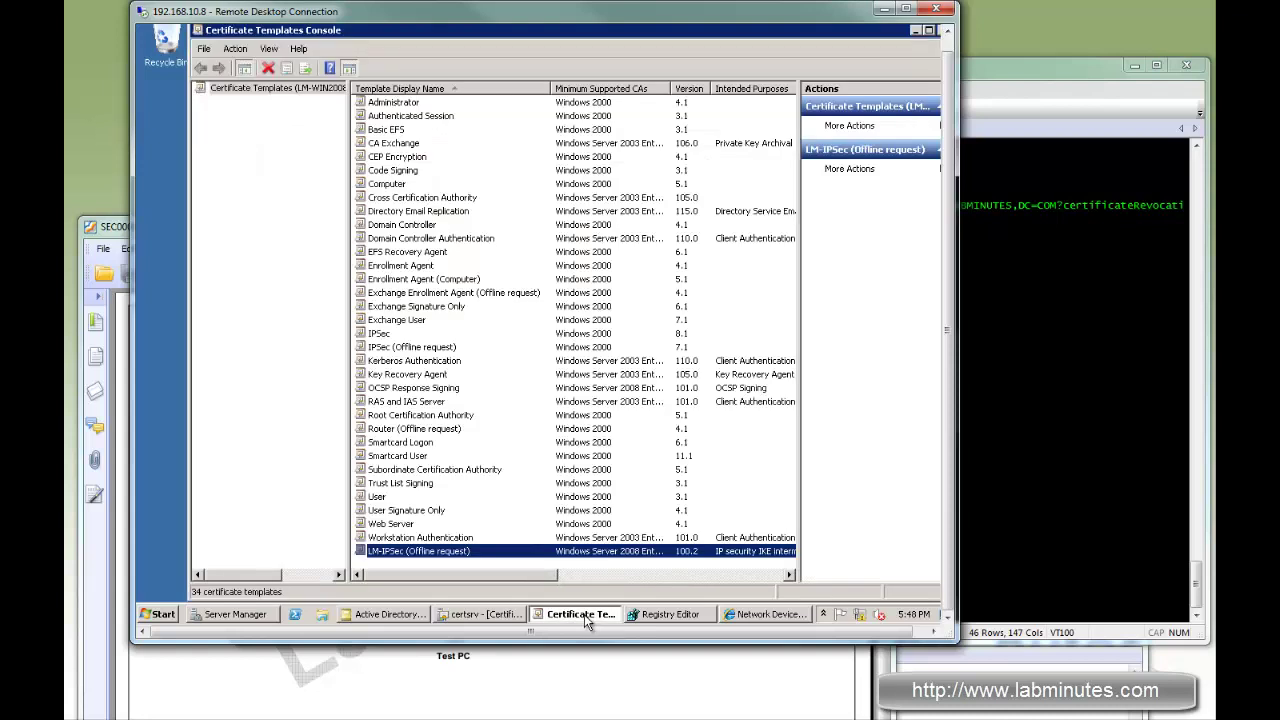
click(540, 616)
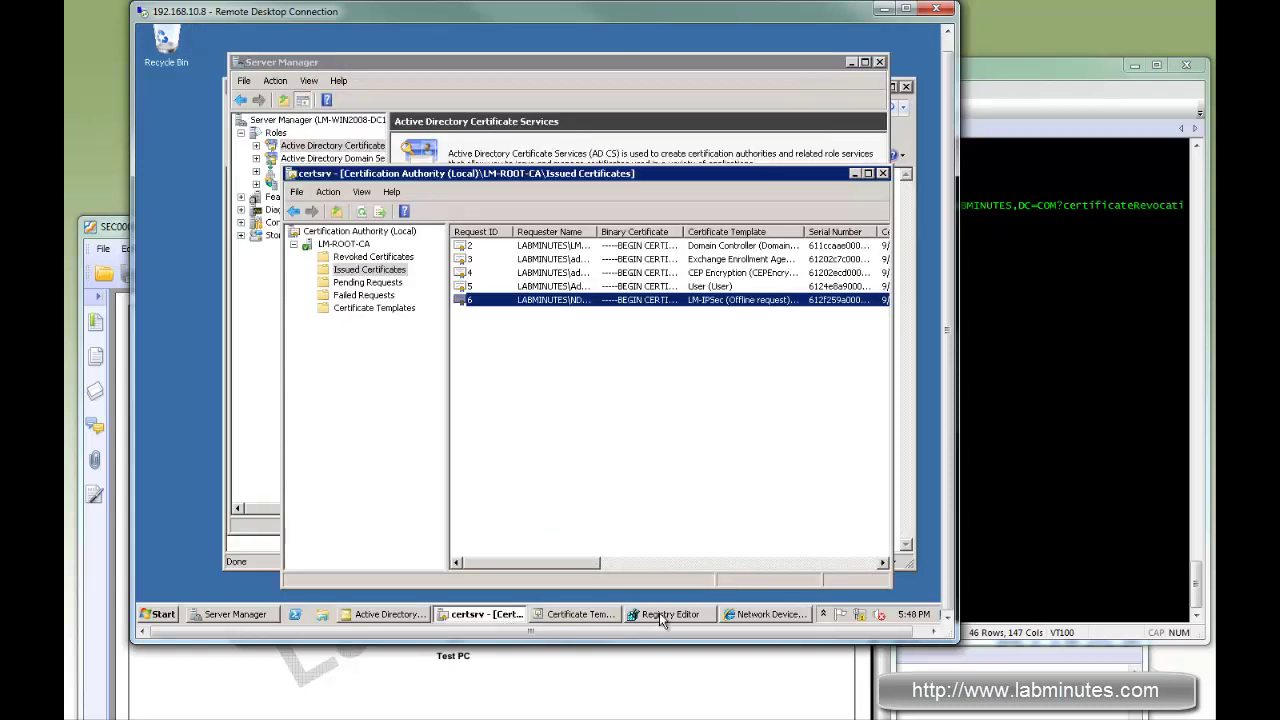
Switch to the R1 SecureCRT session and enter global configuration mode with conf t
click(993, 474)
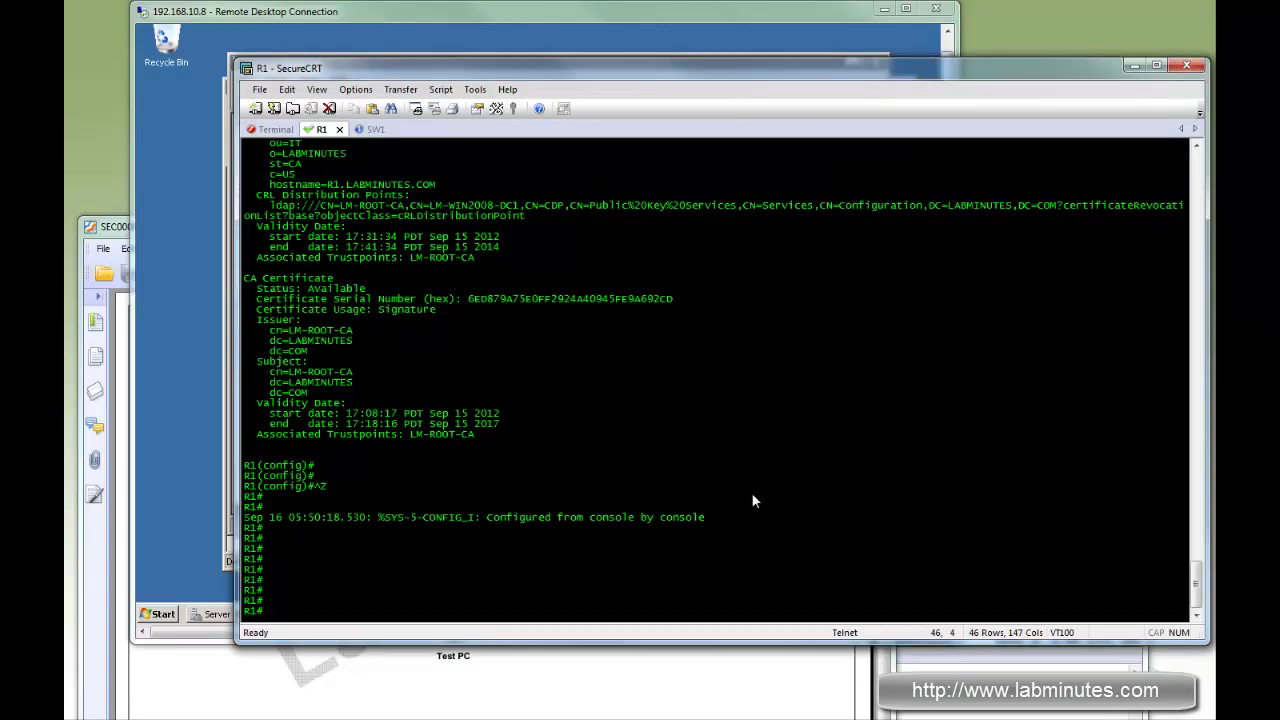
text(conf t)
key(Return)
scroll(621, 494, up, 2)
scroll(621, 494, down, 2)
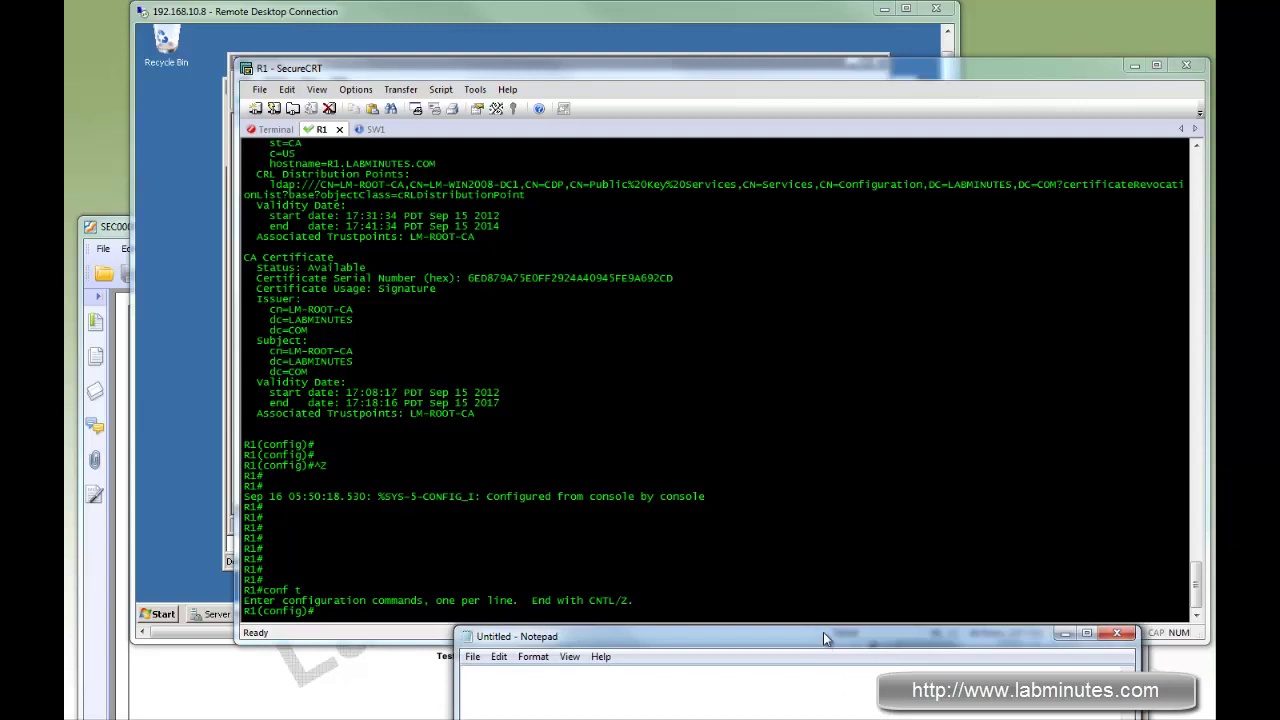
Display R1's running configuration from the trustpoint section with do sh run | b trust, ending the listing after the first page
click(720, 439)
text(do shr)
key(BackSpace)
key(BackSpace)
key(BackSpace)
key(BackSpace)
text(sh run | b trust)
key(Return)
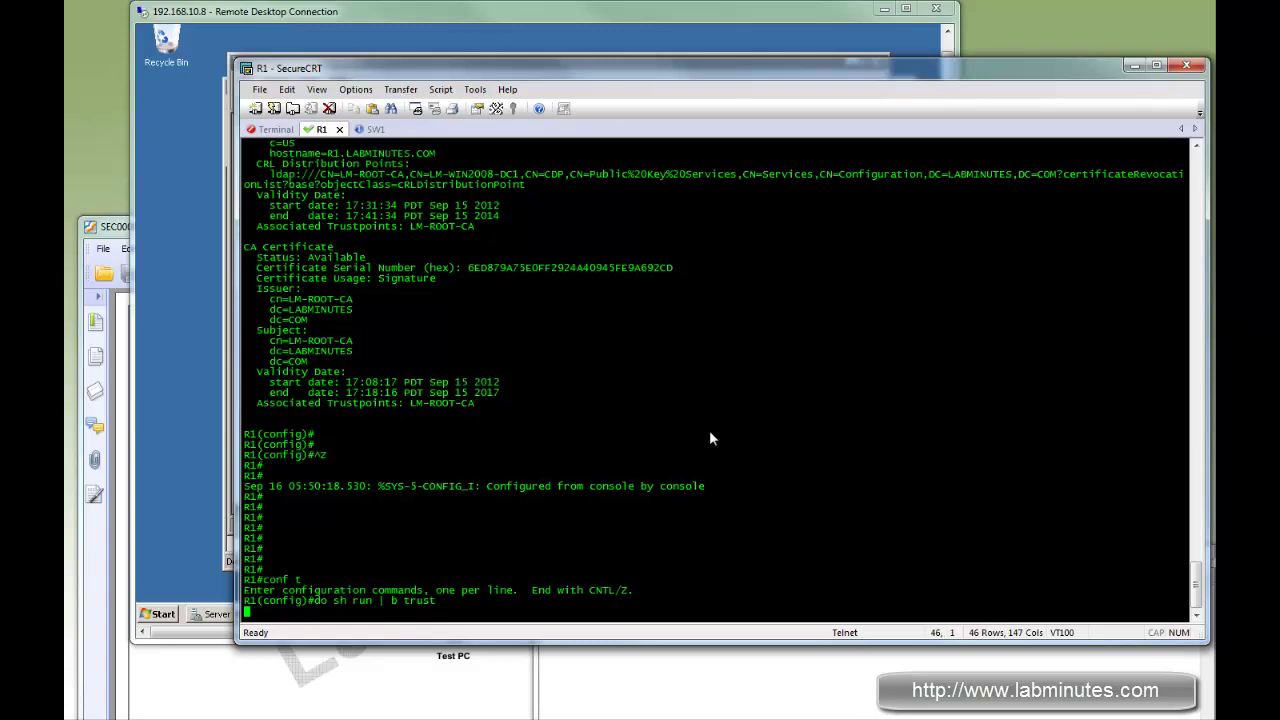
key(q)
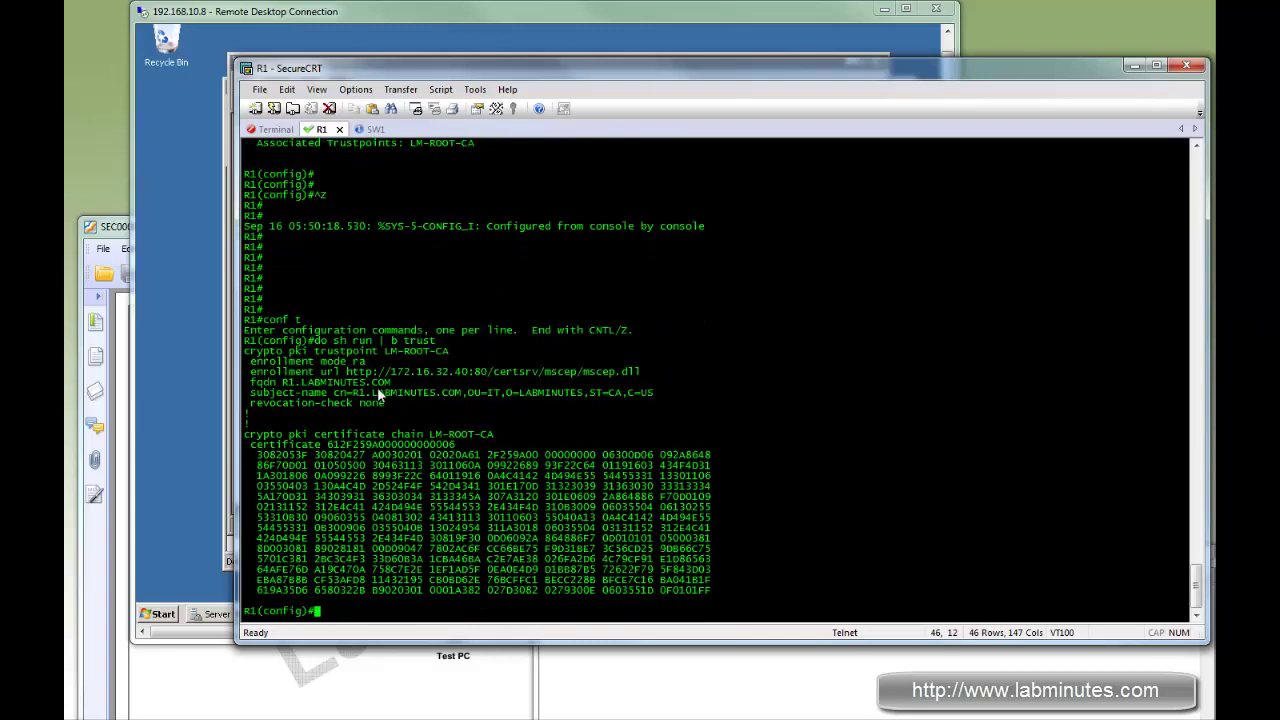
Copy the LM-ROOT-CA trustpoint block, from crypto pki trustpoint through revocation-check none, into the untitled Notepad document
drag(386, 403, 244, 351)
right_click(270, 352)
click(300, 362)
click(643, 683)
key(ctrl+v)
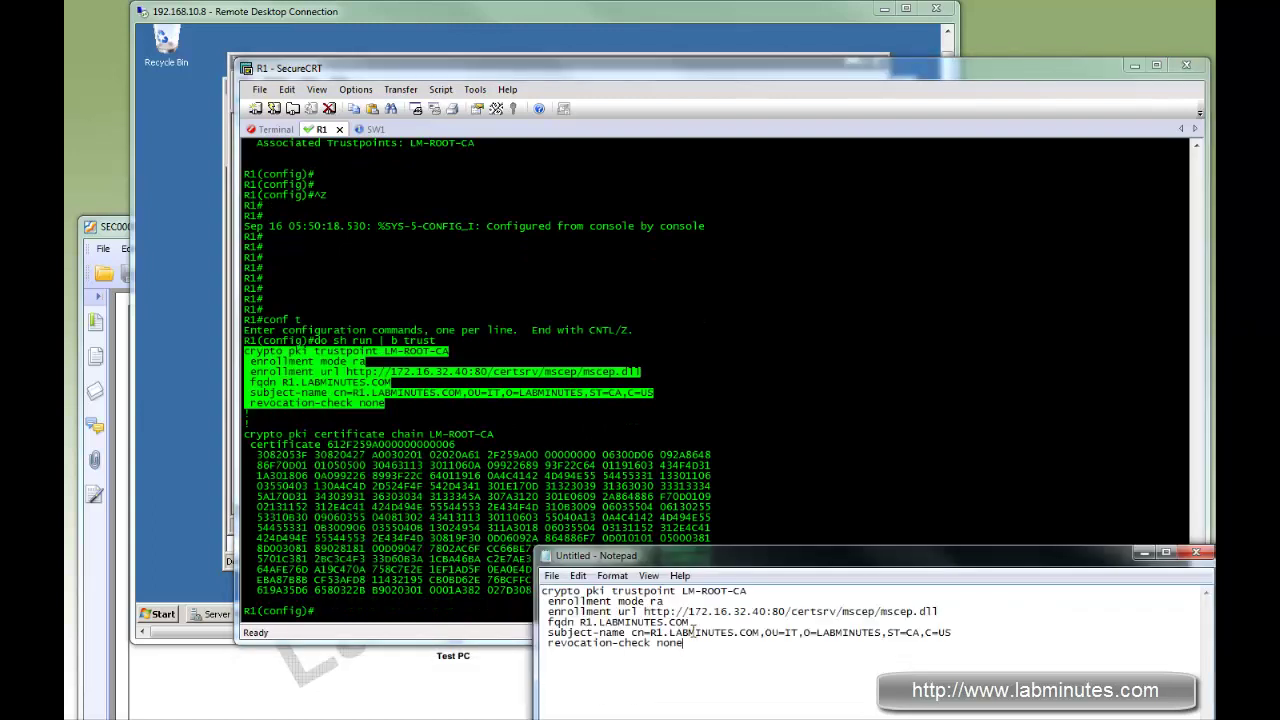
Remove the trustpoint on R1 with no crypto pki trustpoint LM-ROOT-CA and answer yes to the confirmation
drag(753, 591, 544, 591)
click(437, 569)
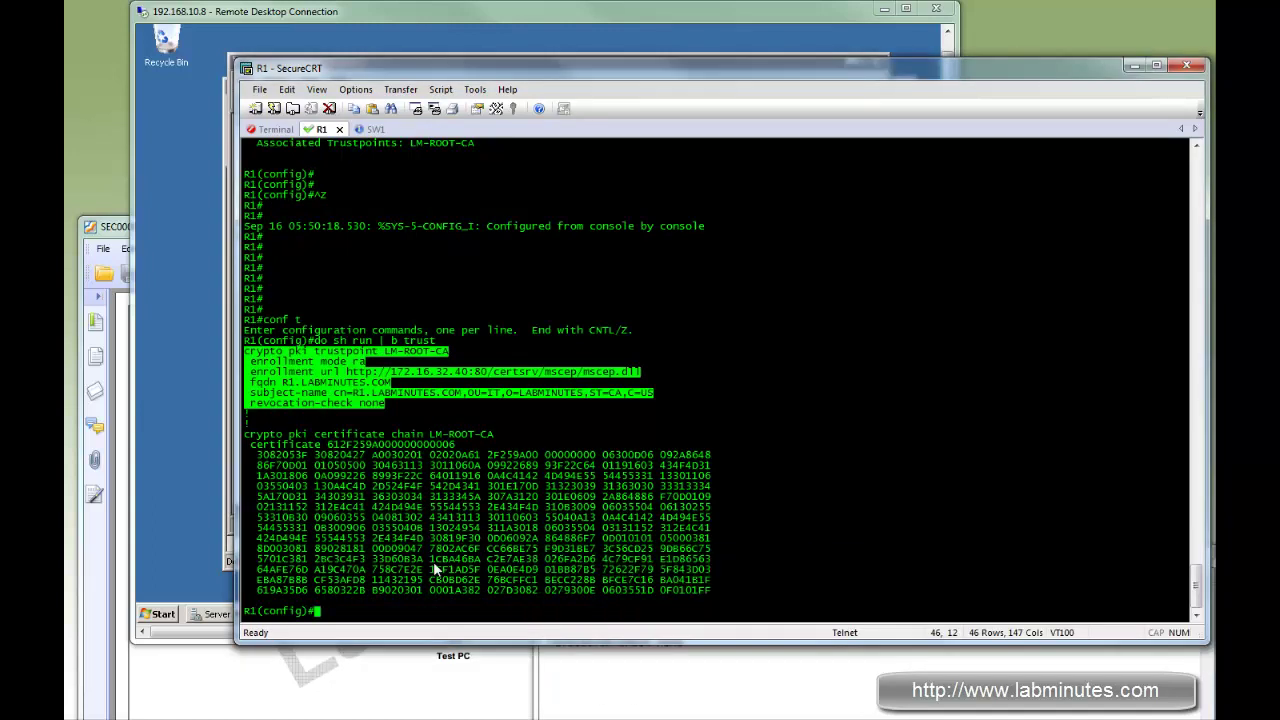
text(no)
key(shift+Insert)
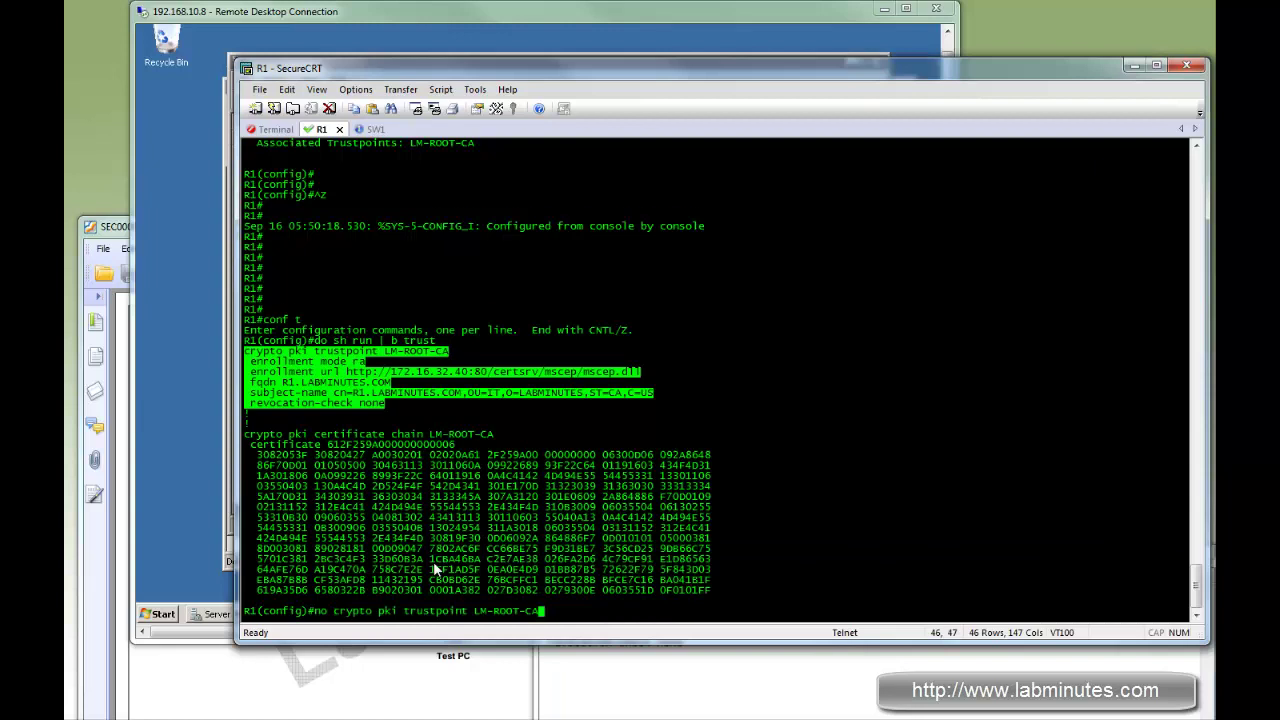
key(Return)
text(yes)
key(Return)
key(Return)
key(Return)
key(Return)
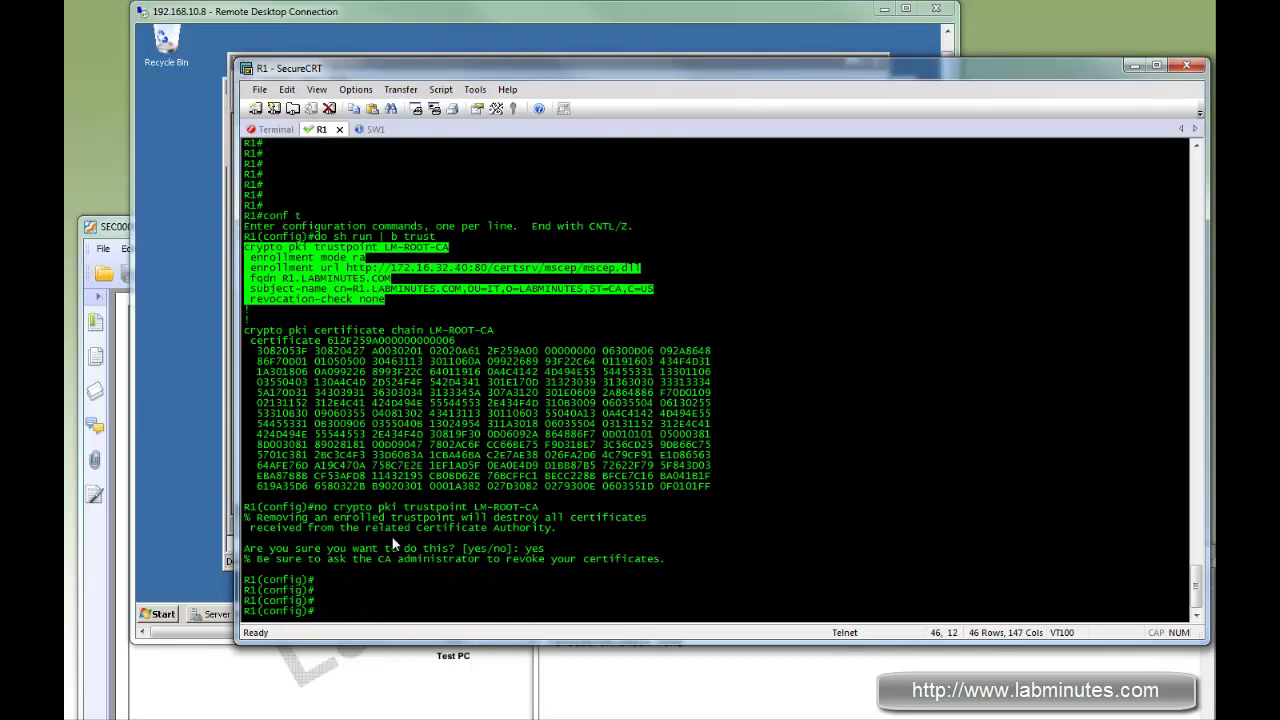
Change R1 to R2 in the fqdn and subject-name lines of the trustpoint configuration in Notepad
click(684, 680)
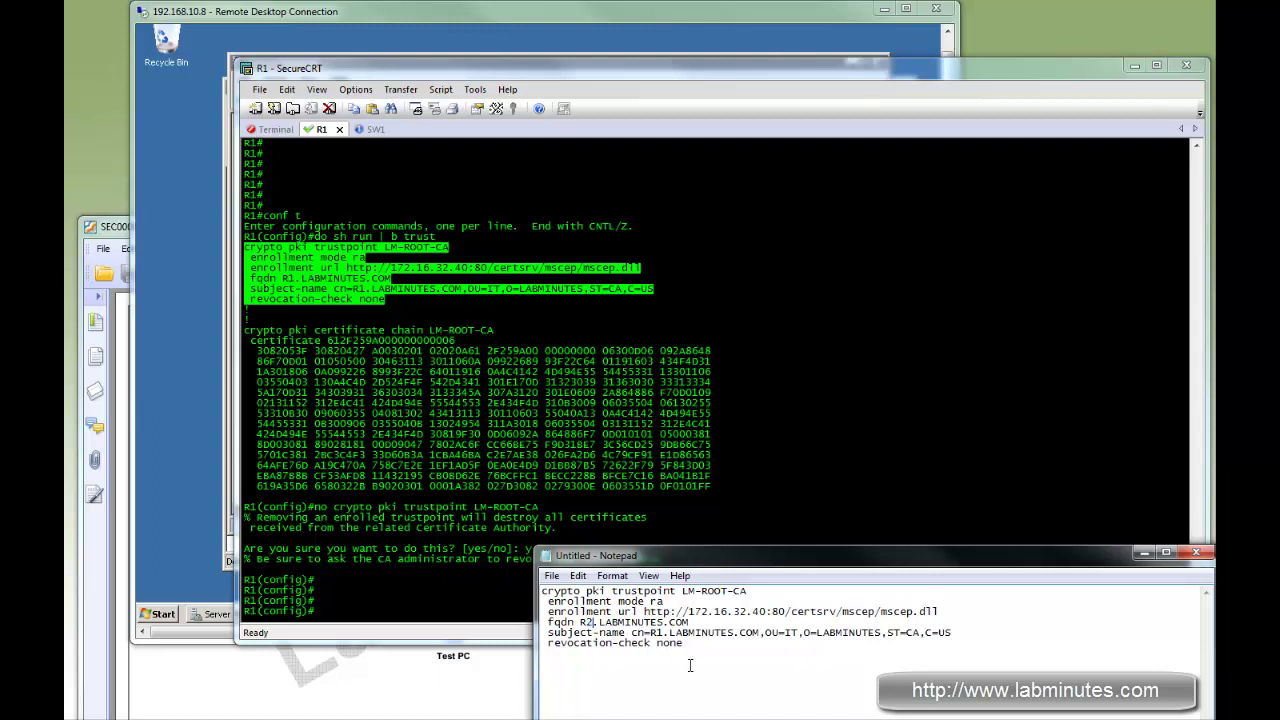
click(659, 632)
key(BackSpace)
text(2)
Copy the complete edited trustpoint configuration from Notepad and apply it at R1's configuration prompt
key(ctrl+a)
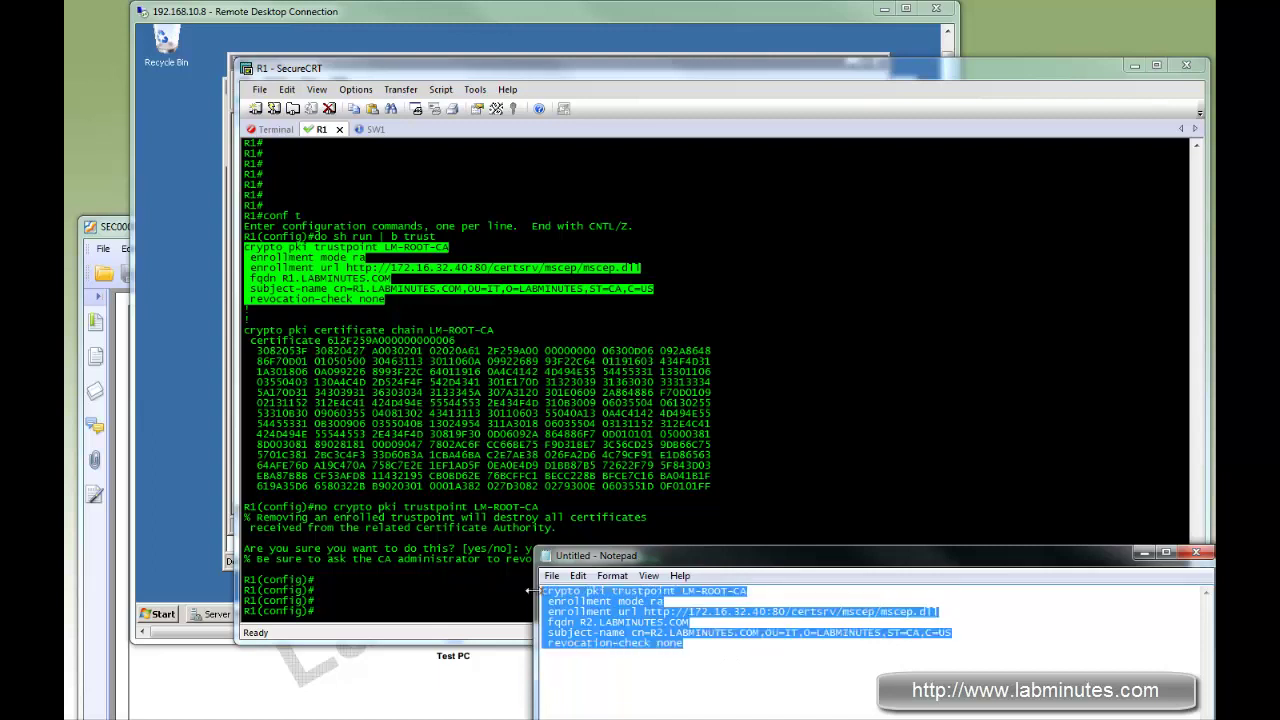
click(447, 584)
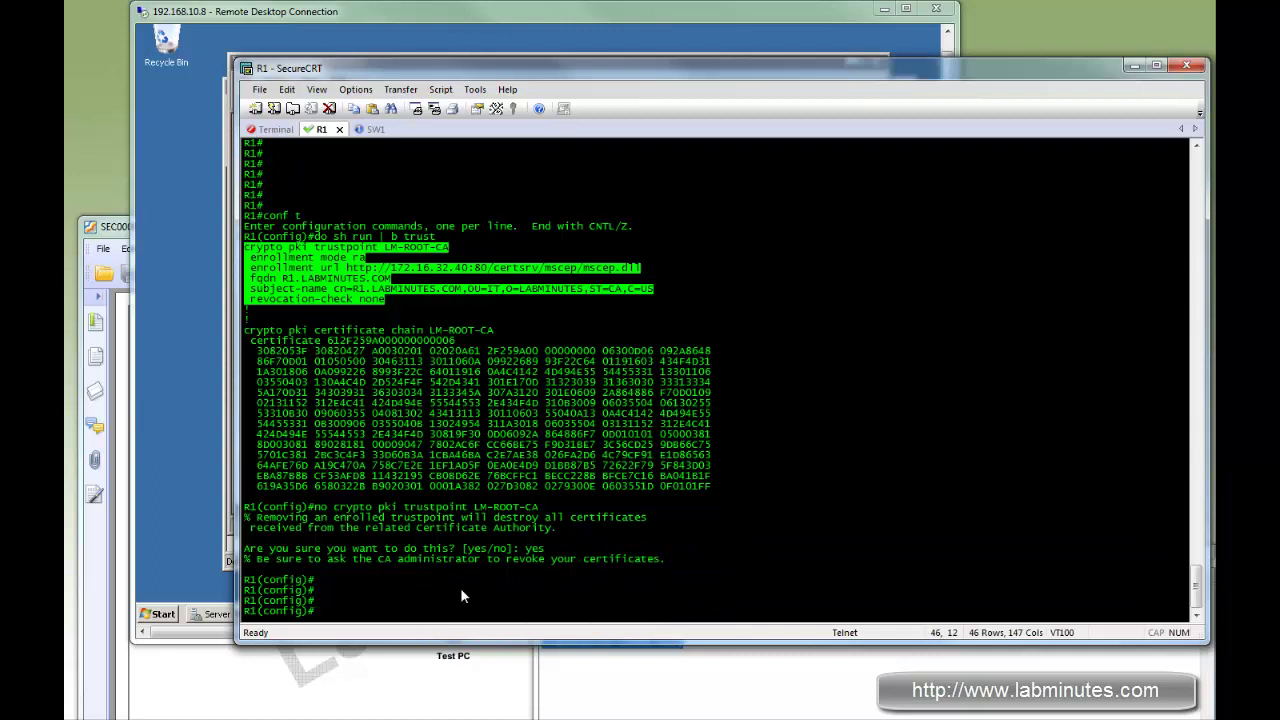
click(711, 650)
key(ctrl+a)
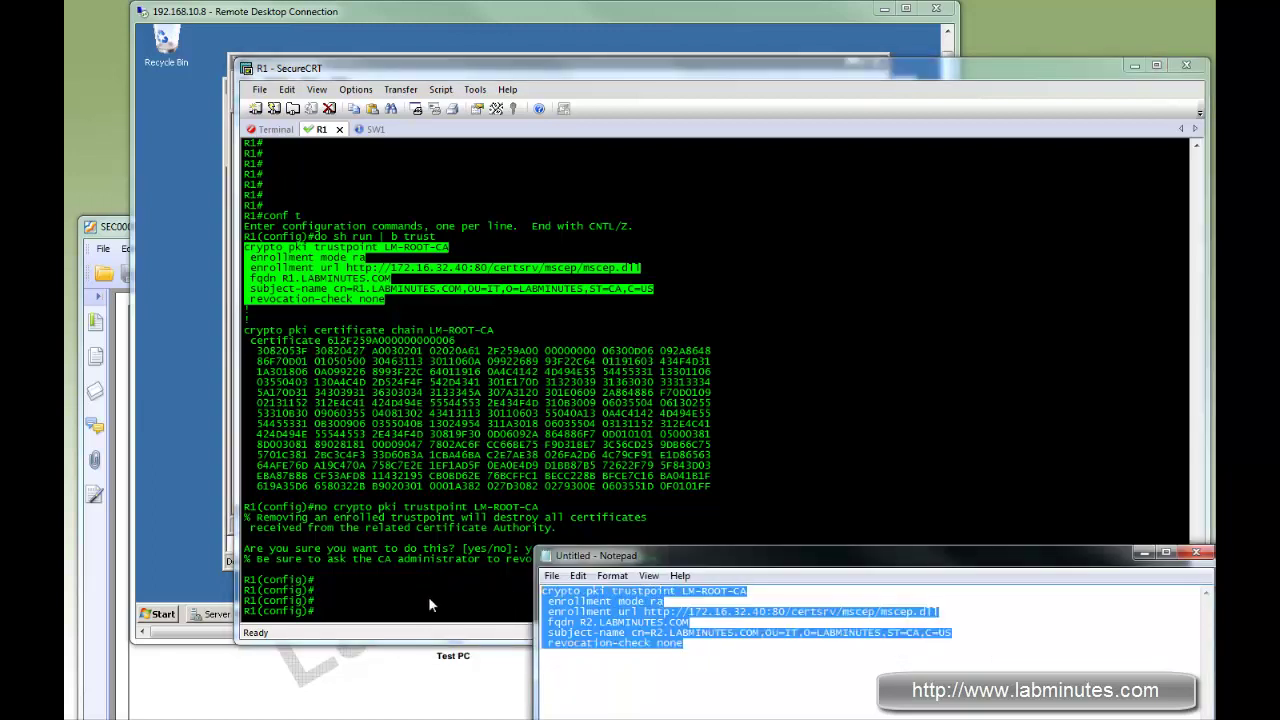
click(447, 590)
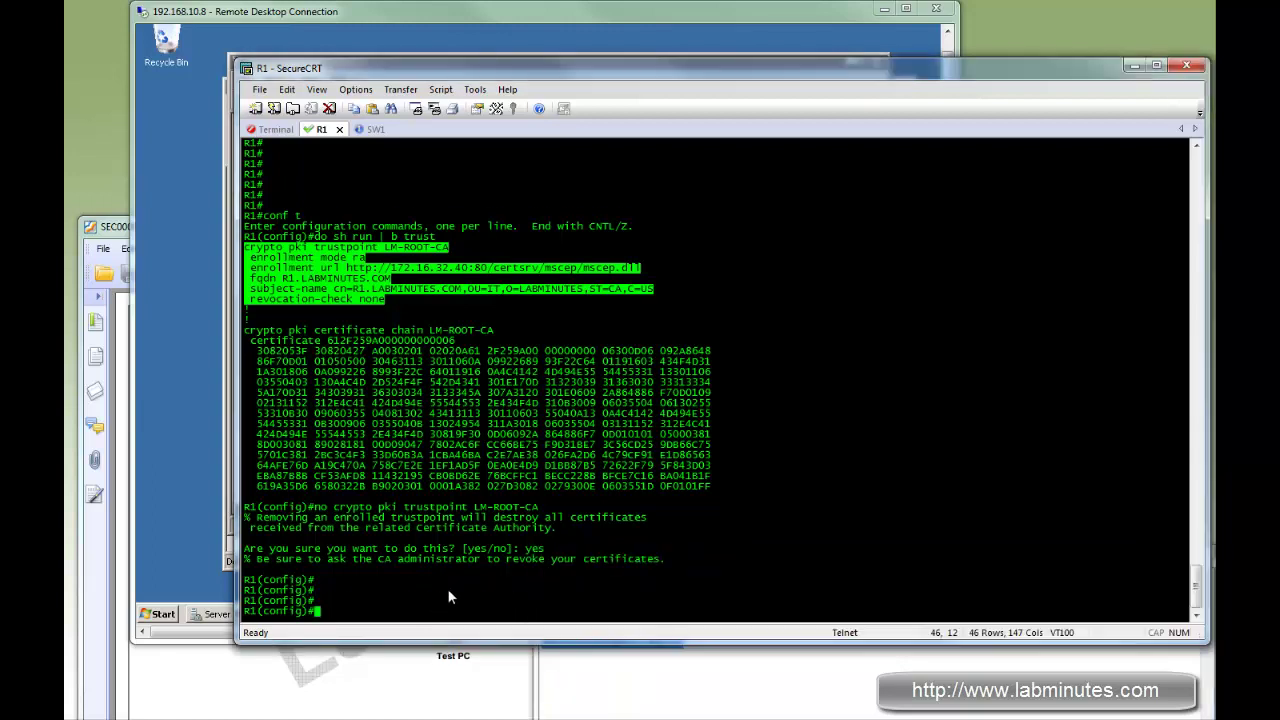
key(shift+Insert)
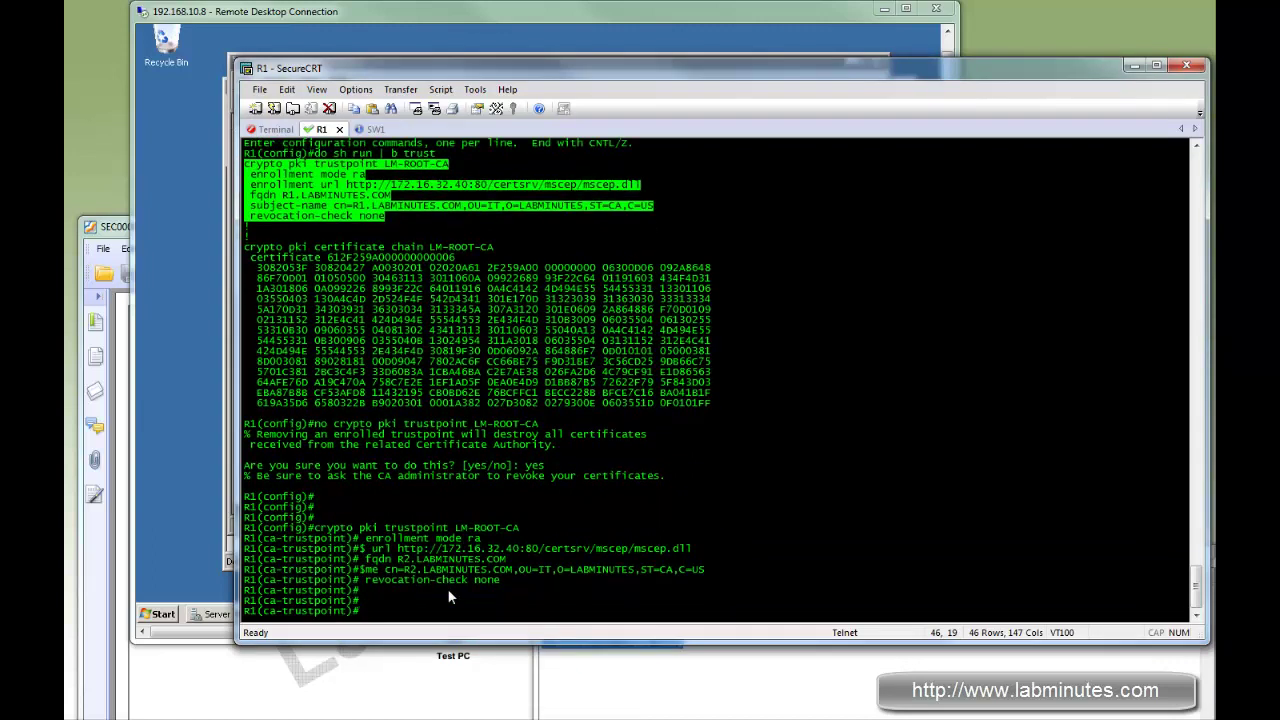
text(cryp to)
key(BackSpace)
key(BackSpace)
key(BackSpace)
key(BackSpace)
text(to)
In Notepad, add a ! separator and the command crypto pki authen LM-ROOT-CA below the trustpoint configuration
click(628, 696)
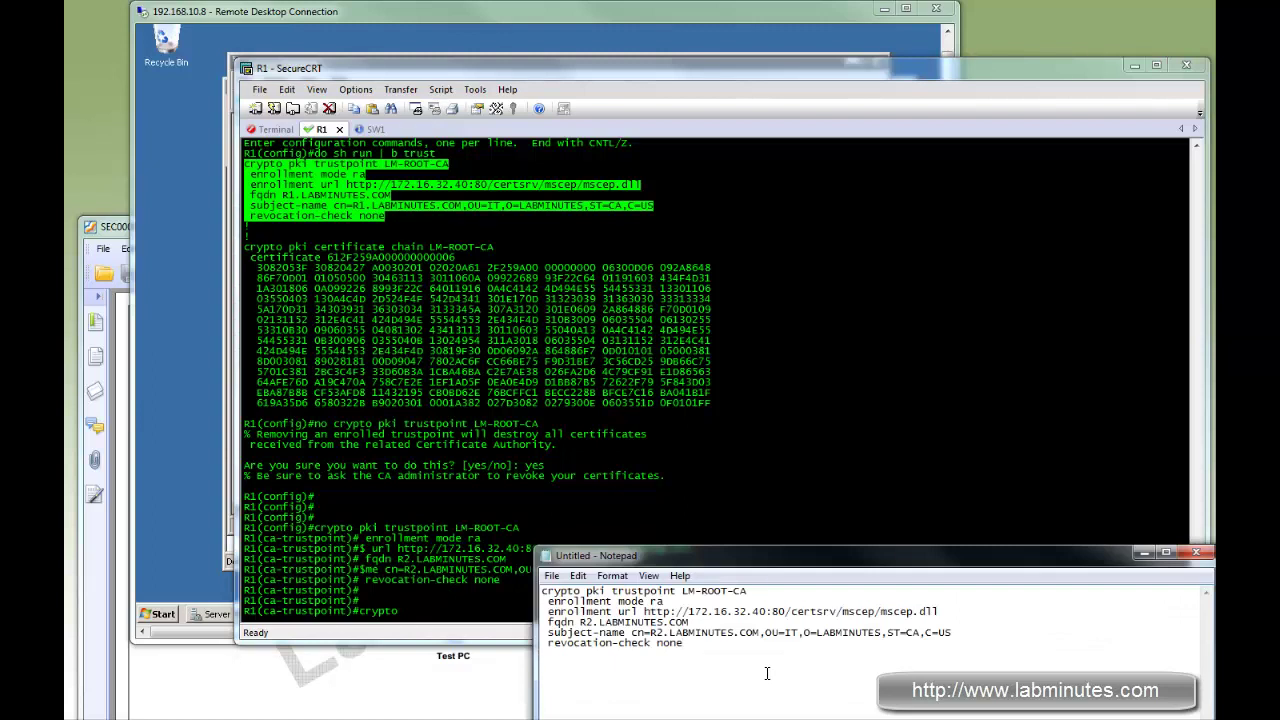
text(crypto pki authen)
drag(682, 591, 774, 587)
key(ctrl+c)
click(678, 664)
key(ctrl+v)
Duplicate the authentication command on a new line in Notepad and change it to crypto pki enroll LM-ROOT-CA
key(shift+Home)
click(601, 684)
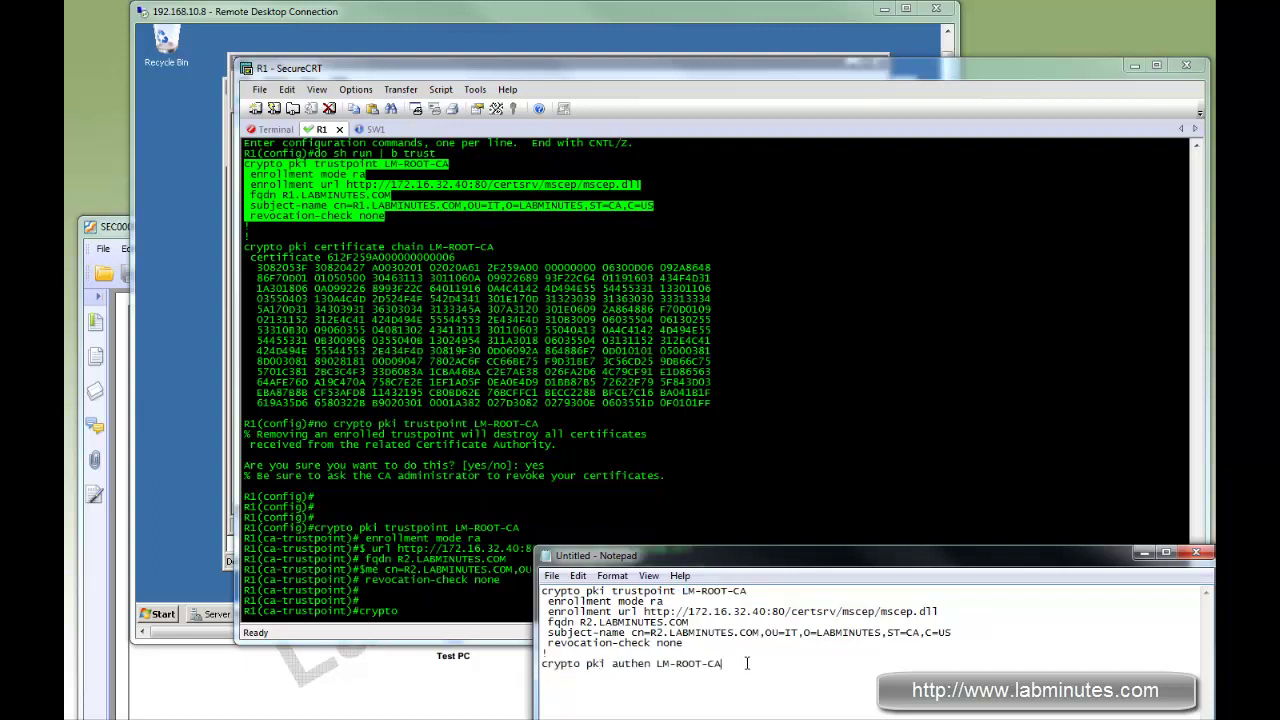
key(Return)
key(ctrl+v)
double_click(636, 674)
text(enroll)
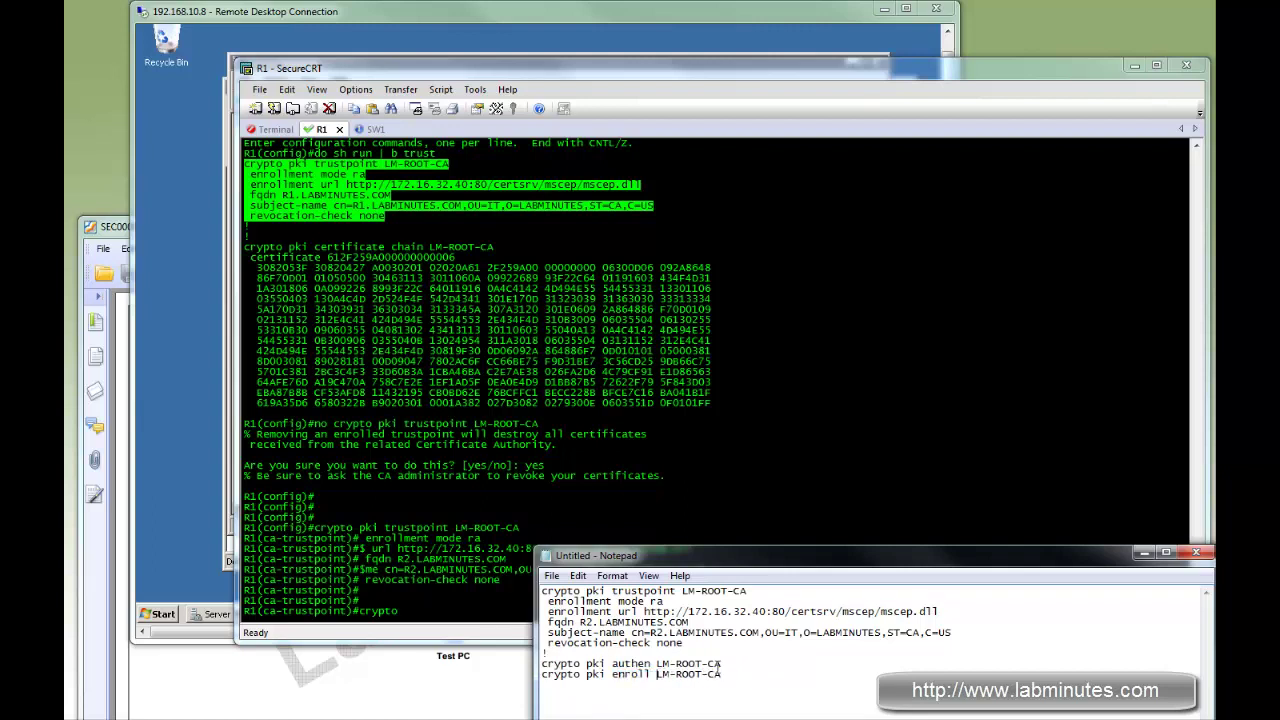
Run crypto pki authen LM-ROOT-CA from the Notepad text on R1 and accept the CA certificate with yes
drag(722, 664, 541, 665)
key(ctrl+c)
click(708, 476)
key(BackSpace)
key(BackSpace)
key(BackSpace)
key(BackSpace)
key(BackSpace)
key(BackSpace)
right_click(708, 476)
key(Return)
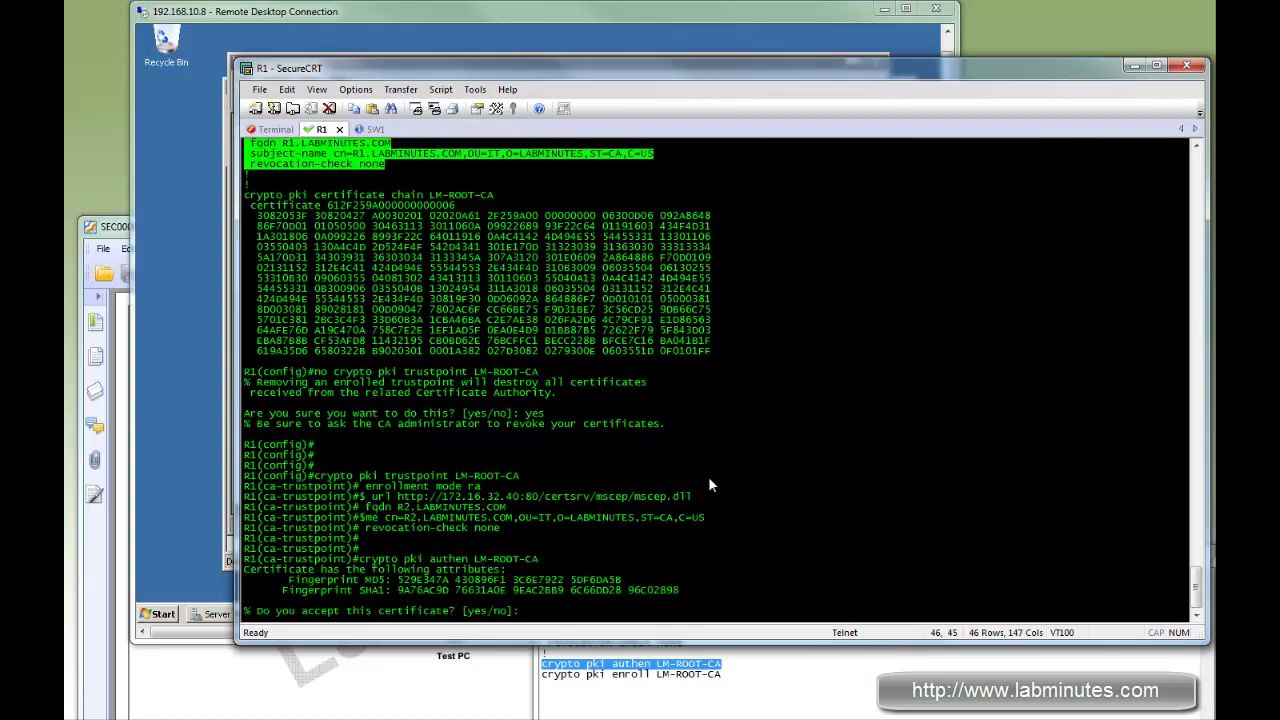
text(yes)
key(Return)
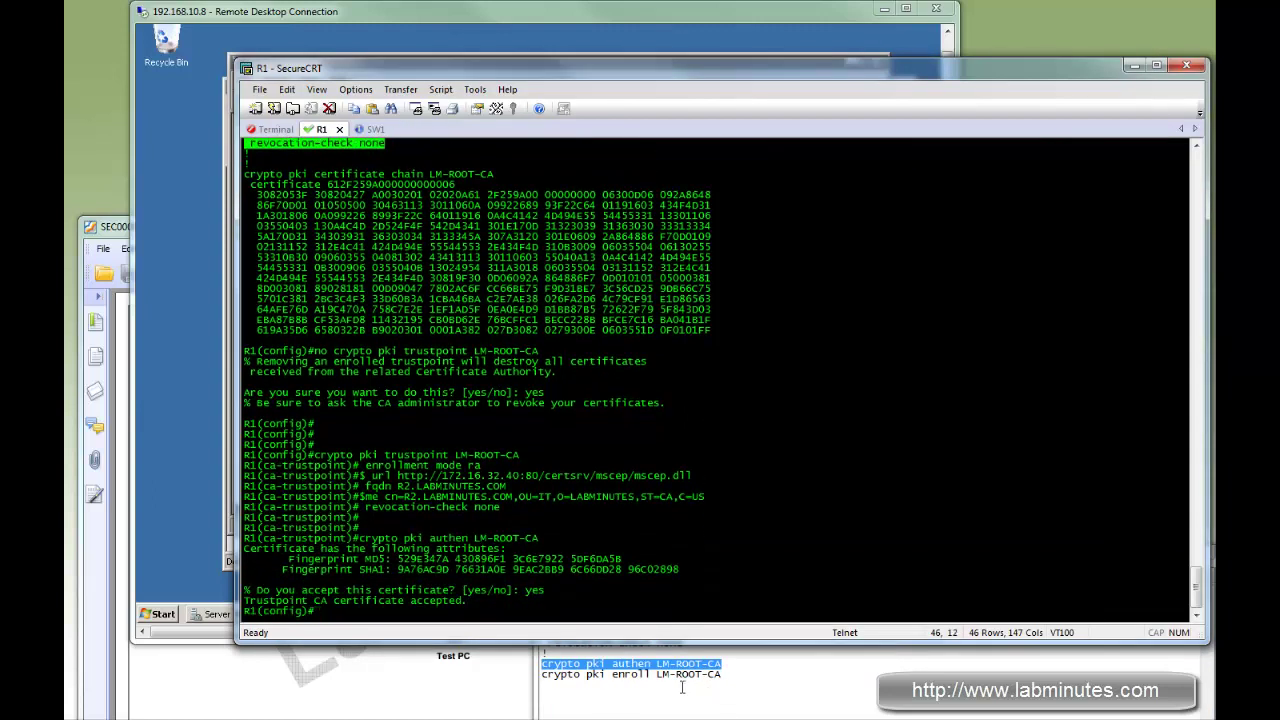
Copy crypto pki enroll LM-ROOT-CA from Notepad and run it at R1's configuration prompt
drag(541, 674, 721, 674)
click(483, 615)
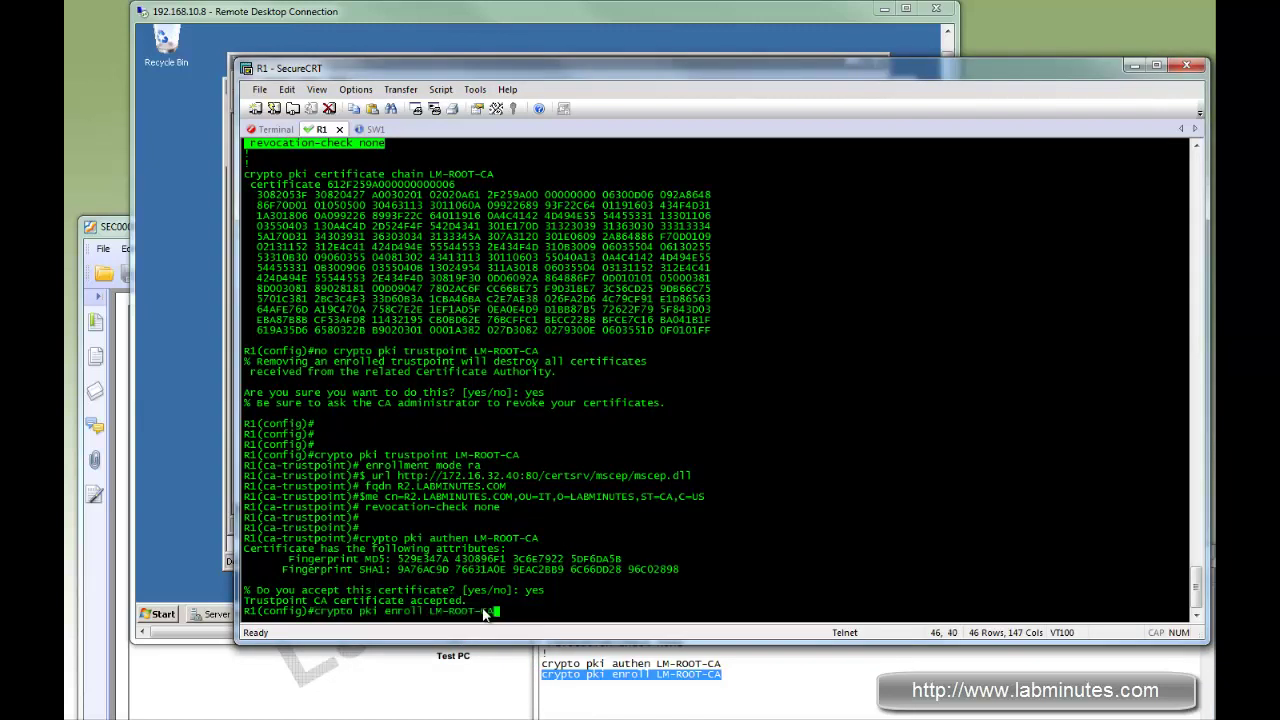
right_click(483, 615)
key(Return)
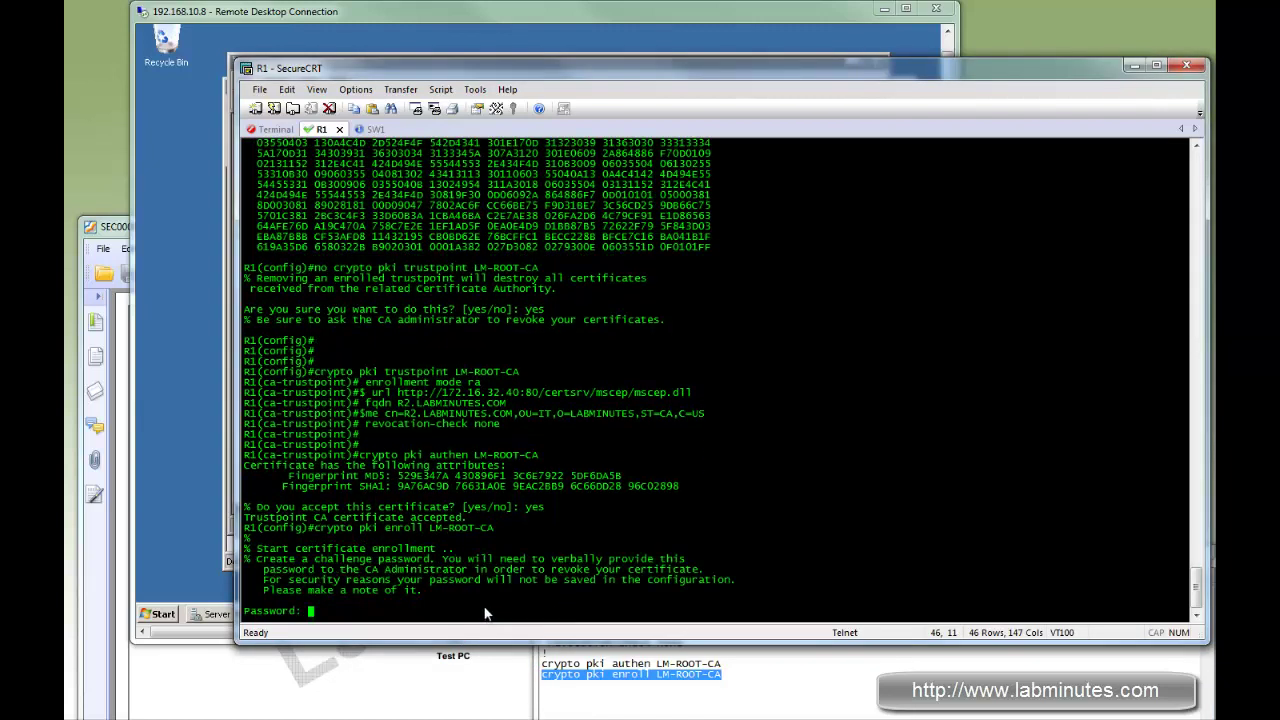
Copy the displayed challenge password from the server's Network Device Enrollment Service page and enter it at both of R1's password prompts
click(771, 699)
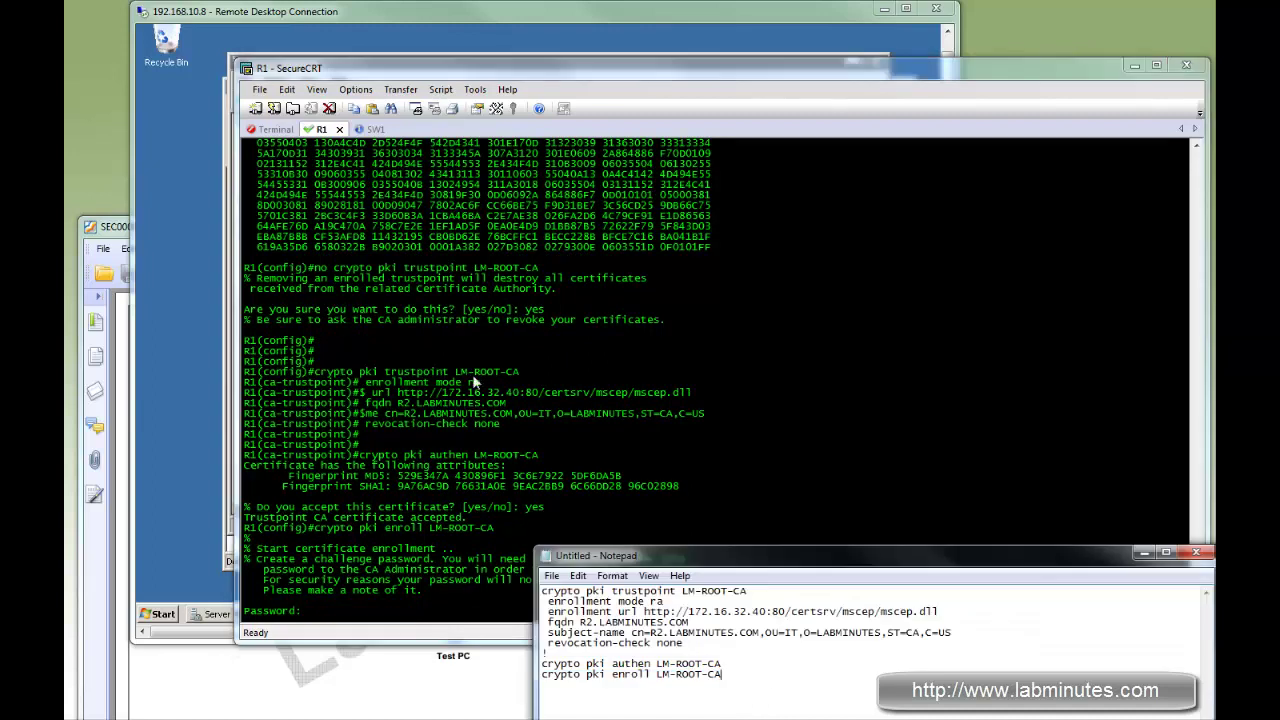
click(545, 17)
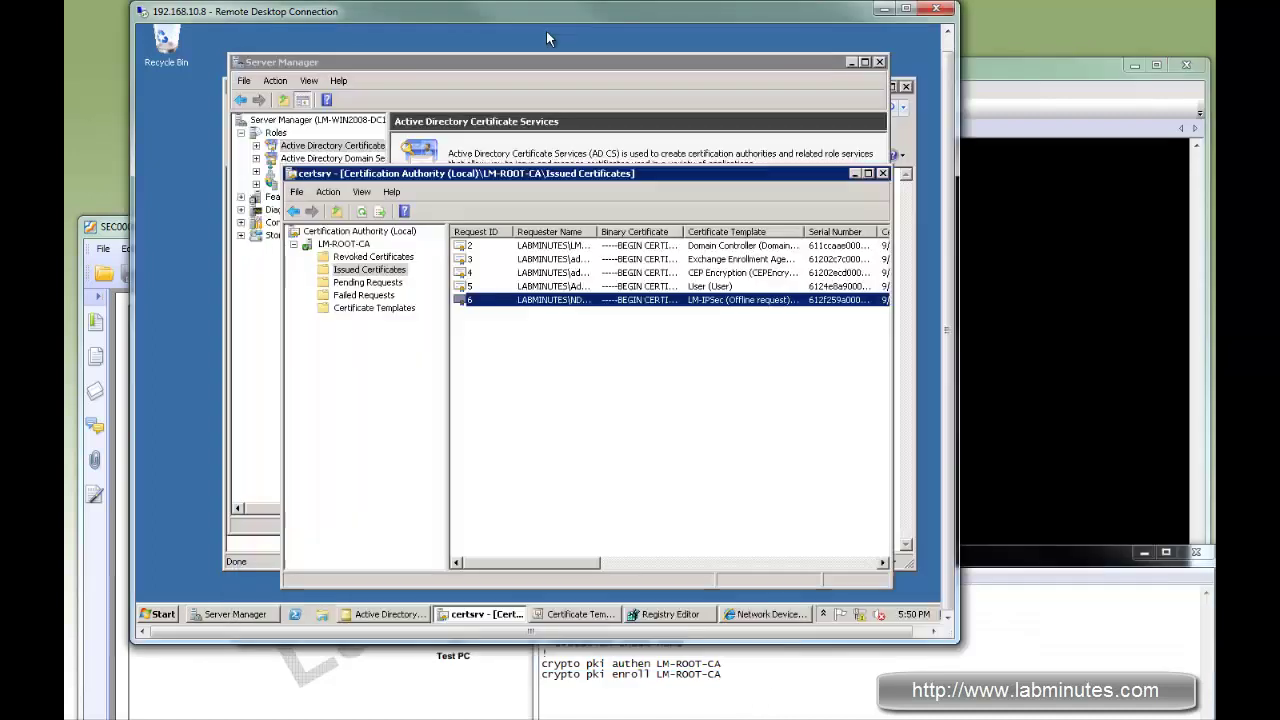
click(760, 614)
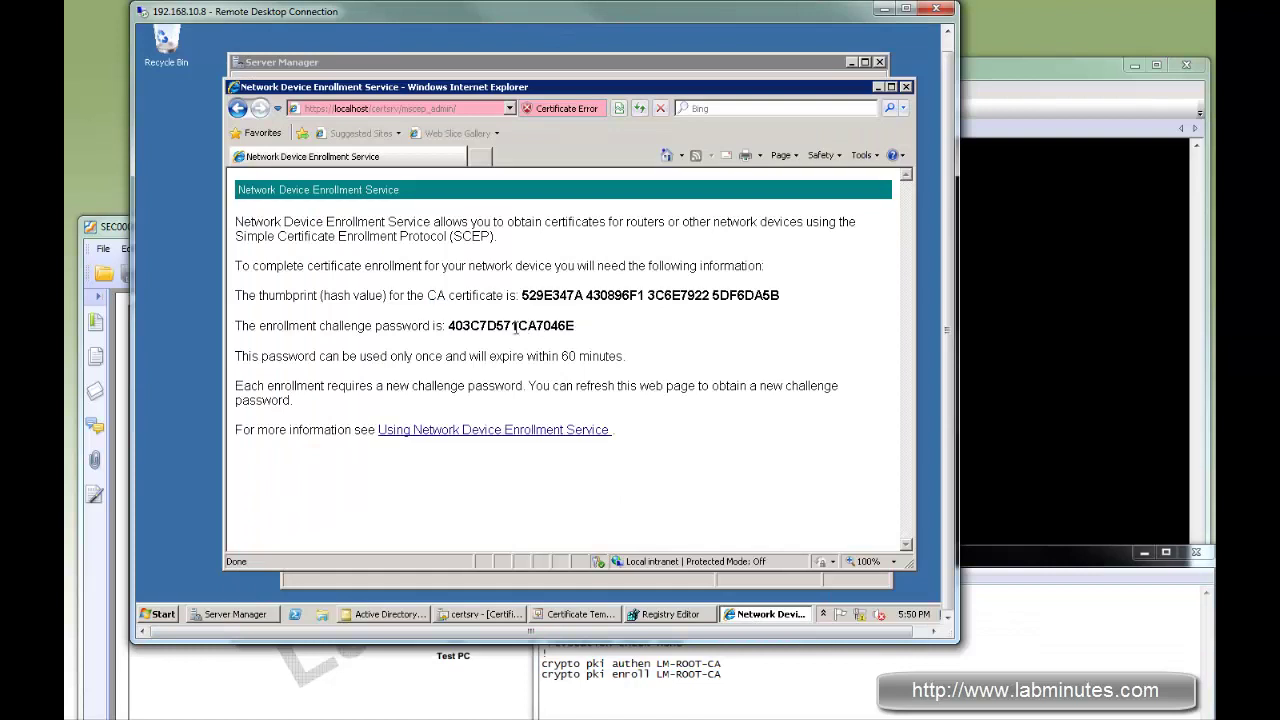
drag(575, 326, 447, 326)
click(1123, 462)
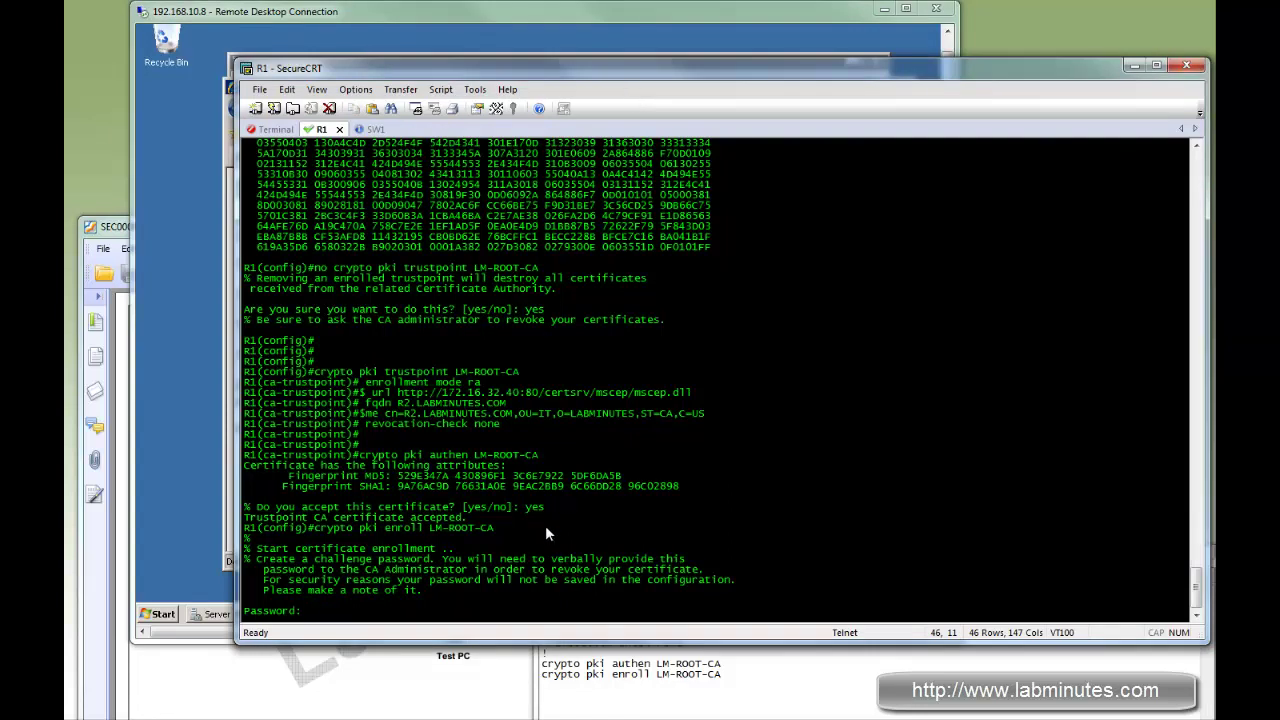
key(Return)
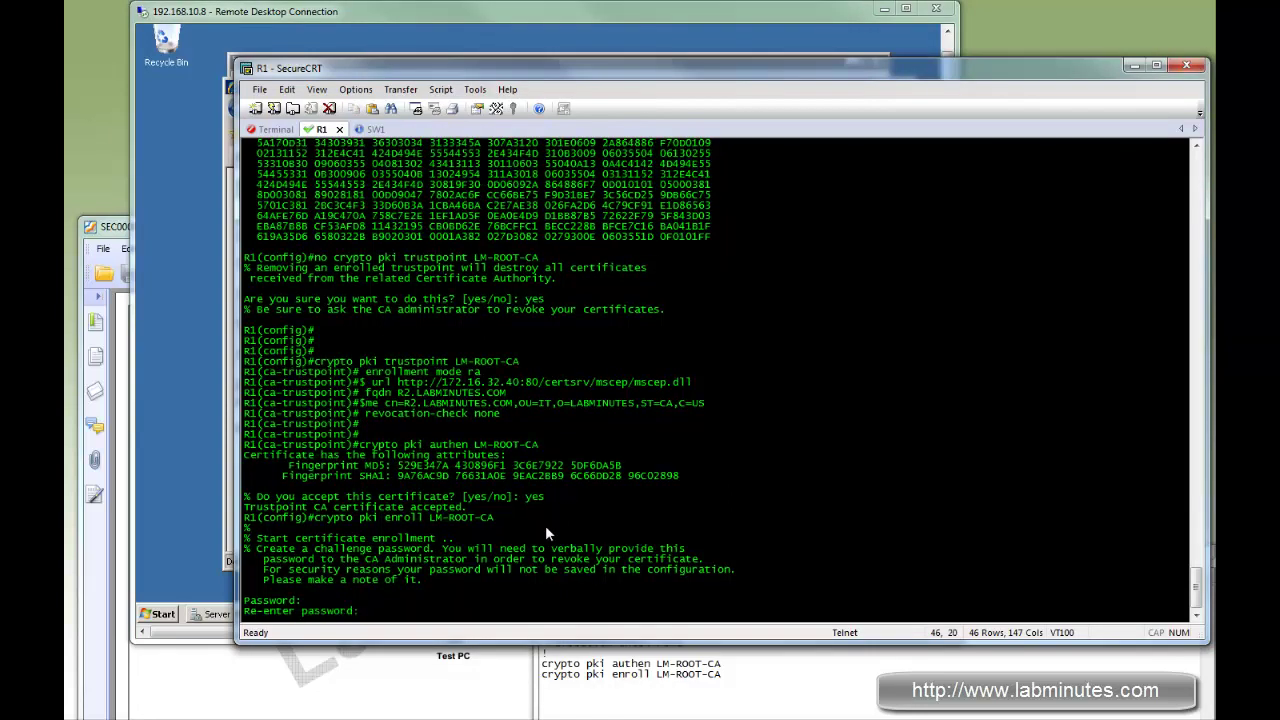
key(Return)
Try to request the certificate from the CA, leaving the router serial number and IP address out of the subject name
text(no)
key(Return)
key(Return)
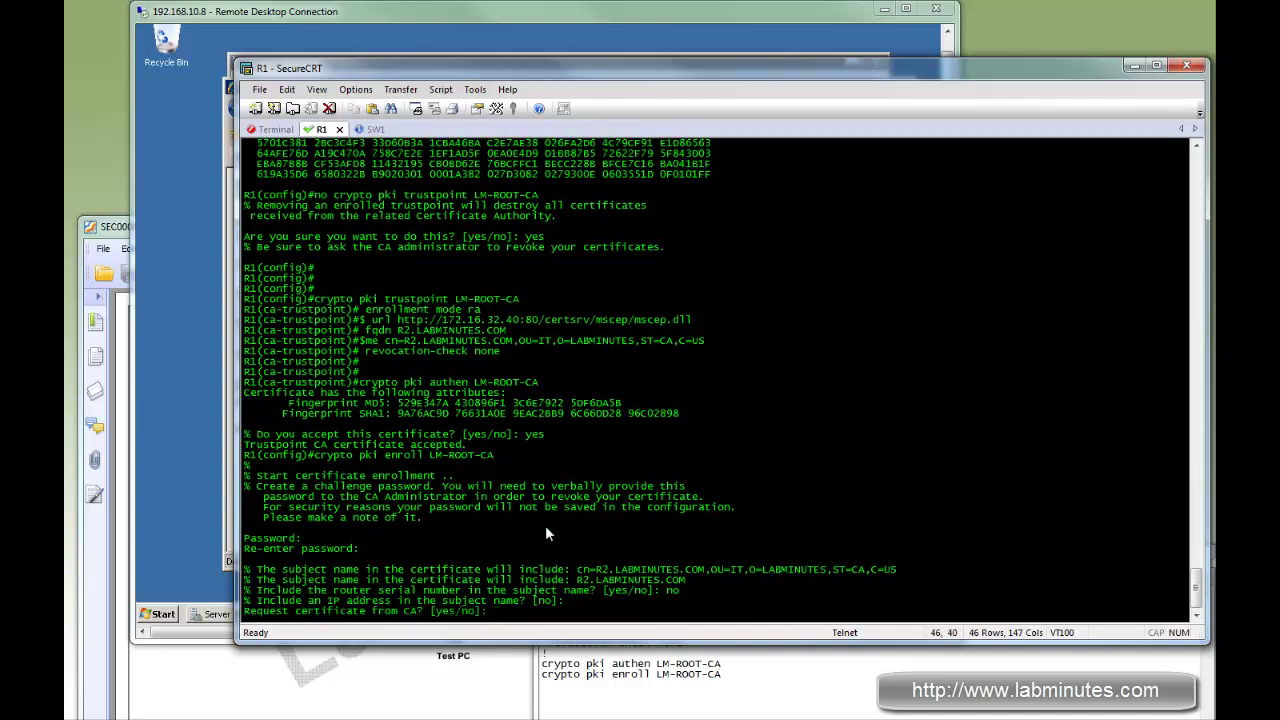
text(yes)
key(Return)
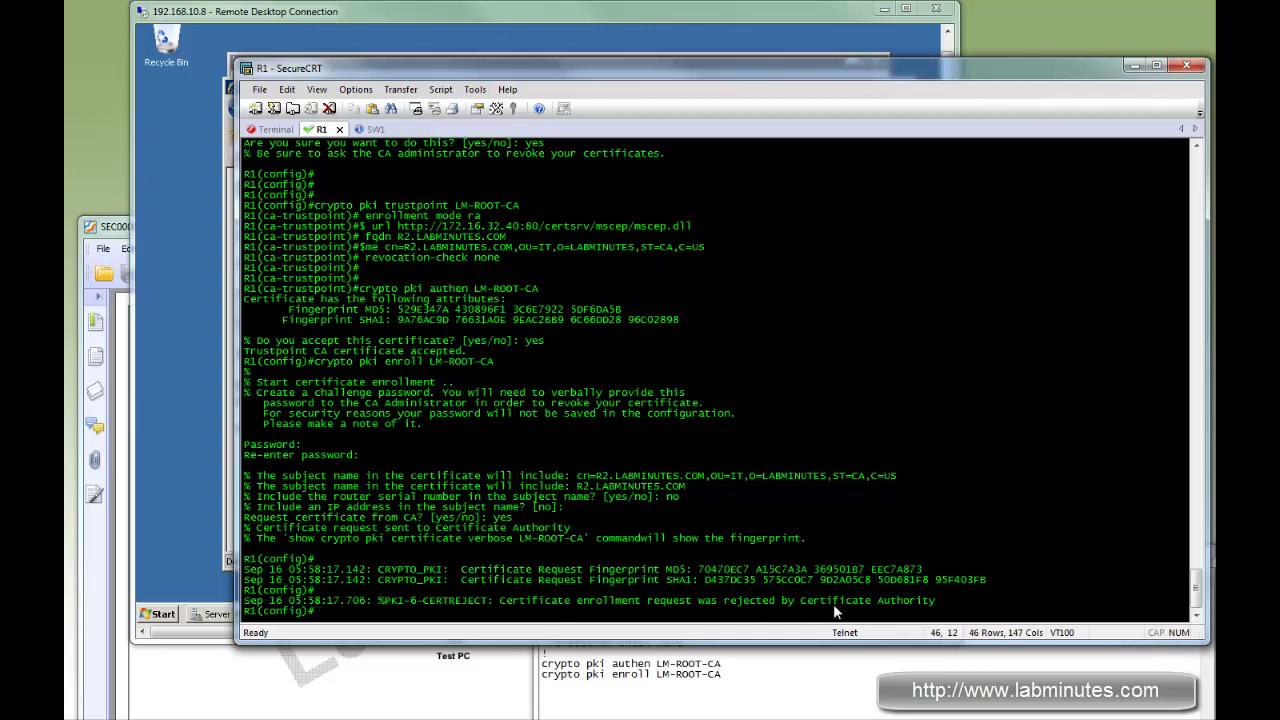
Refresh the Active Directory Certificate Services events in the server's Server Manager and read the newest error, Event ID 29
click(568, 29)
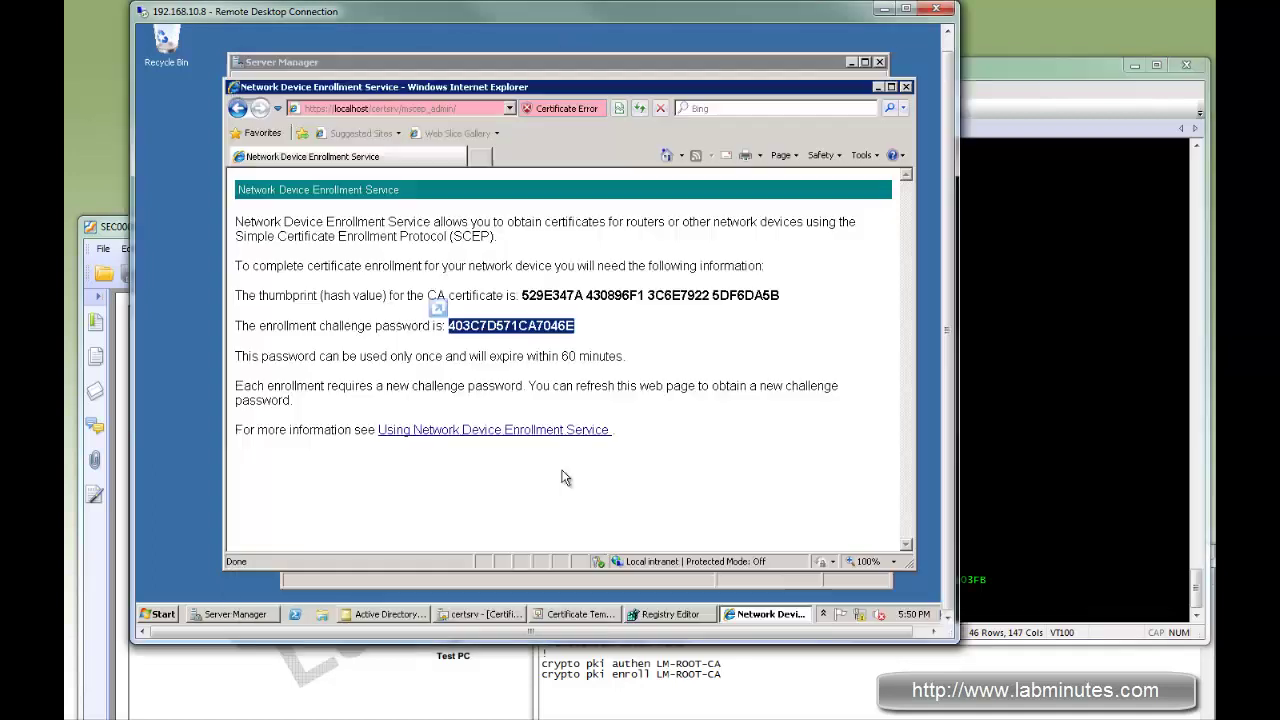
click(238, 614)
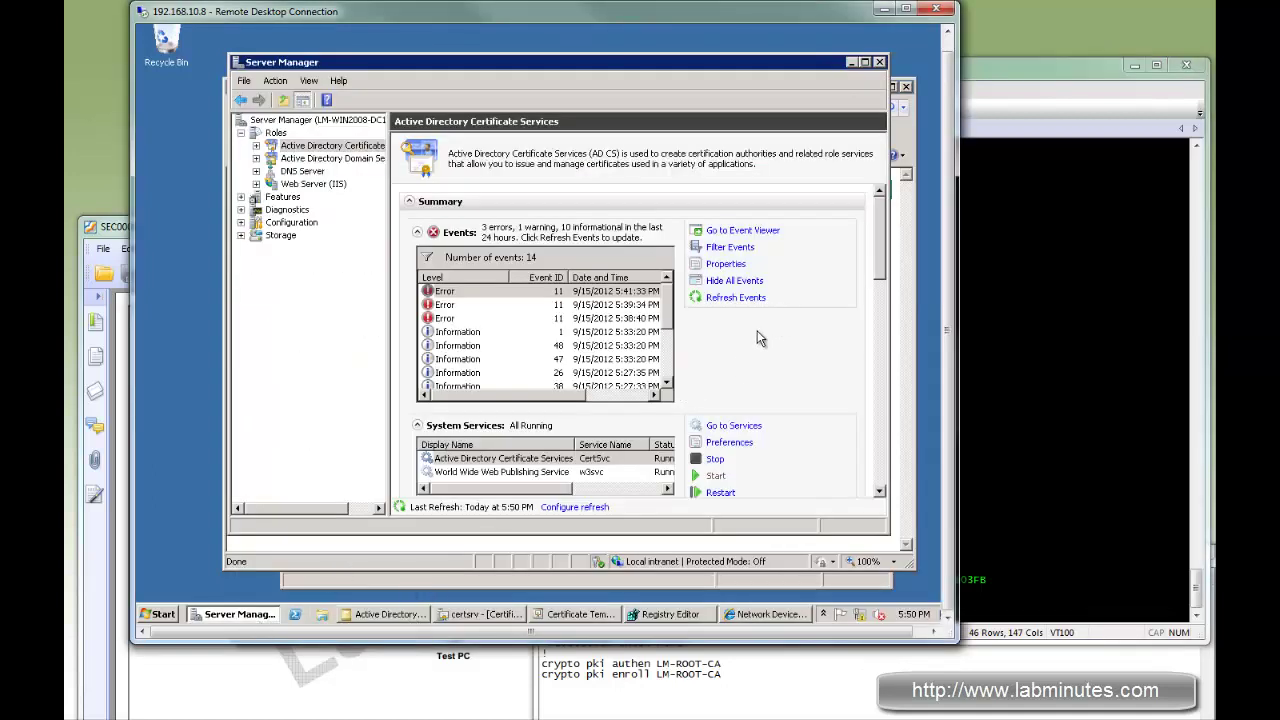
click(735, 297)
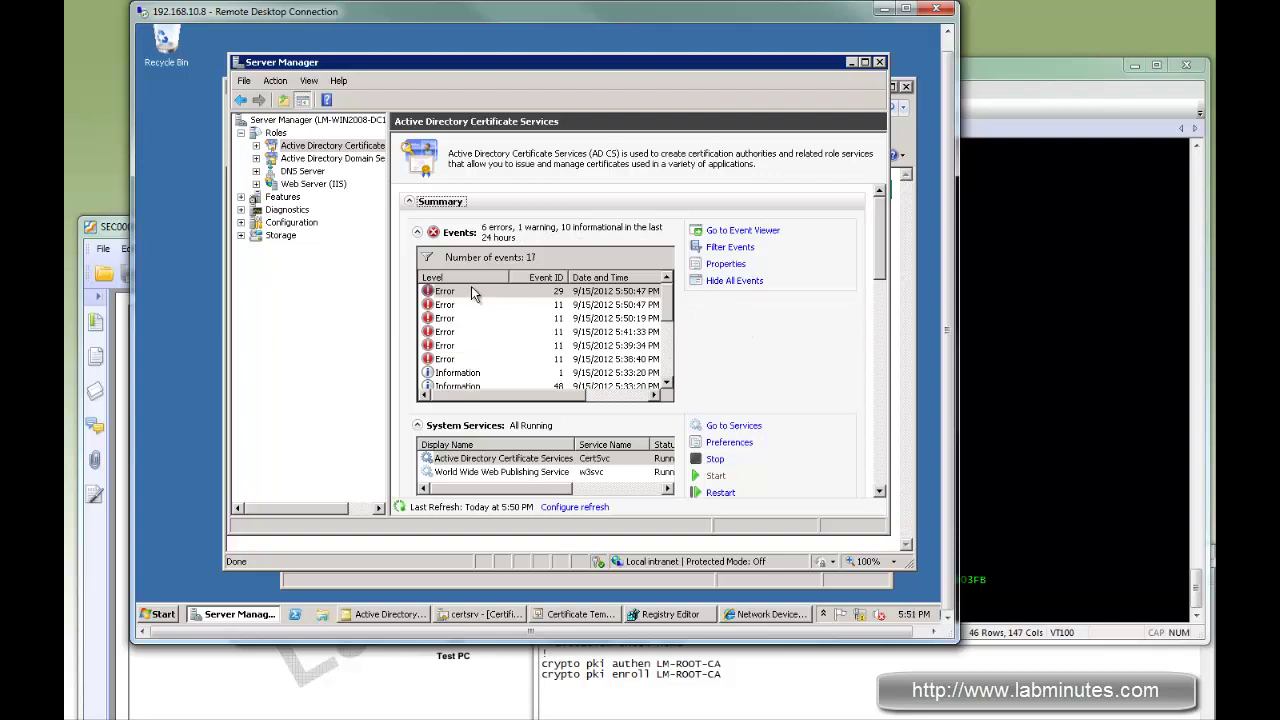
double_click(473, 292)
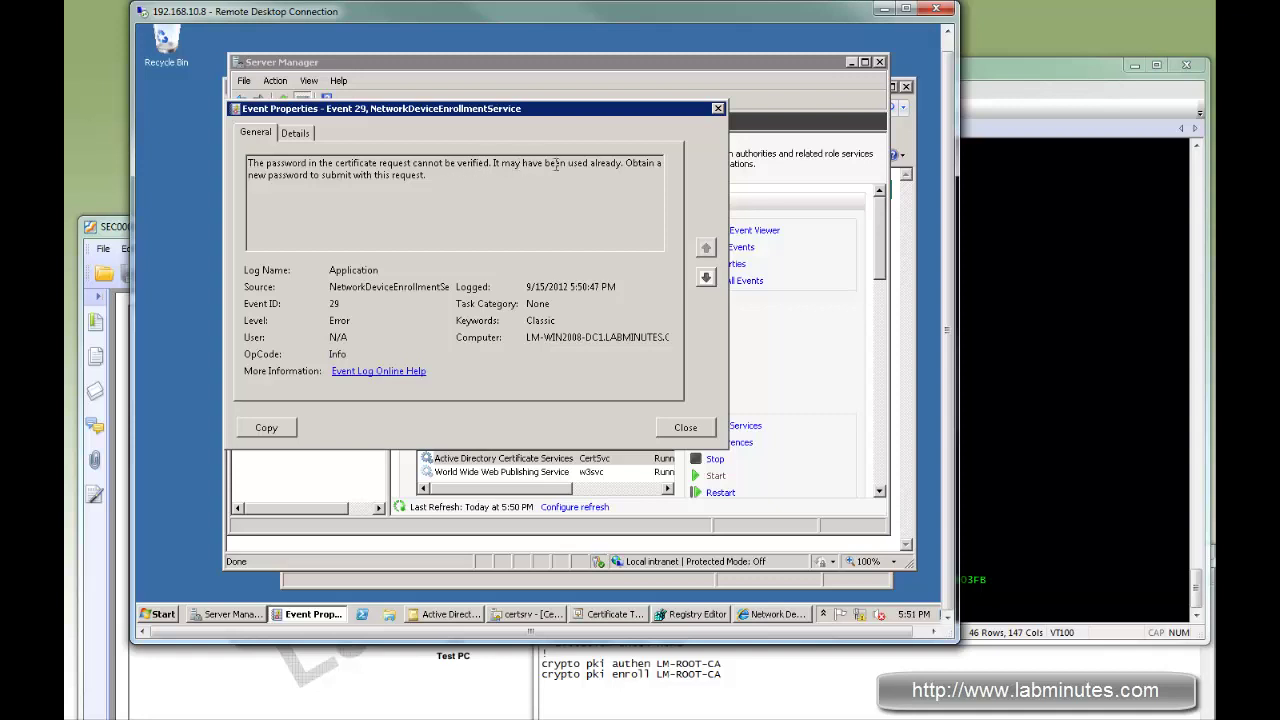
drag(502, 163, 601, 165)
drag(382, 176, 268, 176)
click(718, 110)
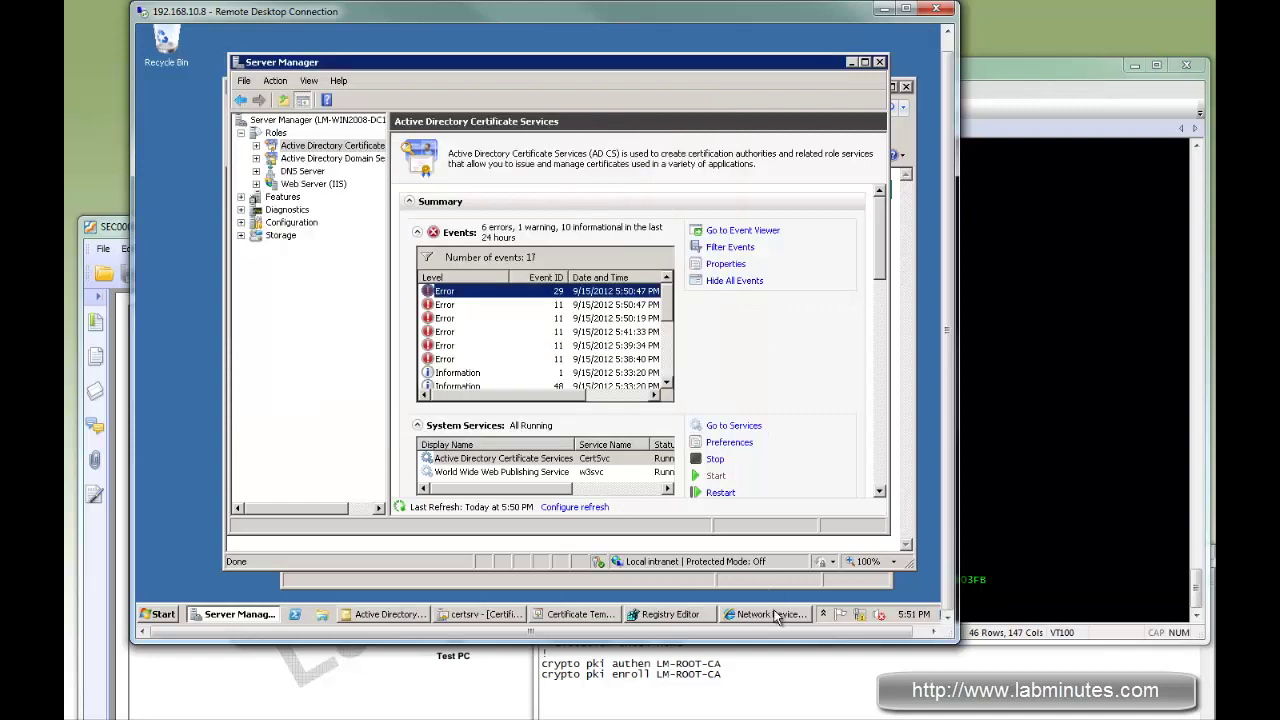
Refresh the Network Device Enrollment Service page, copy the new enrollment challenge password, and return to R1's terminal session
click(772, 614)
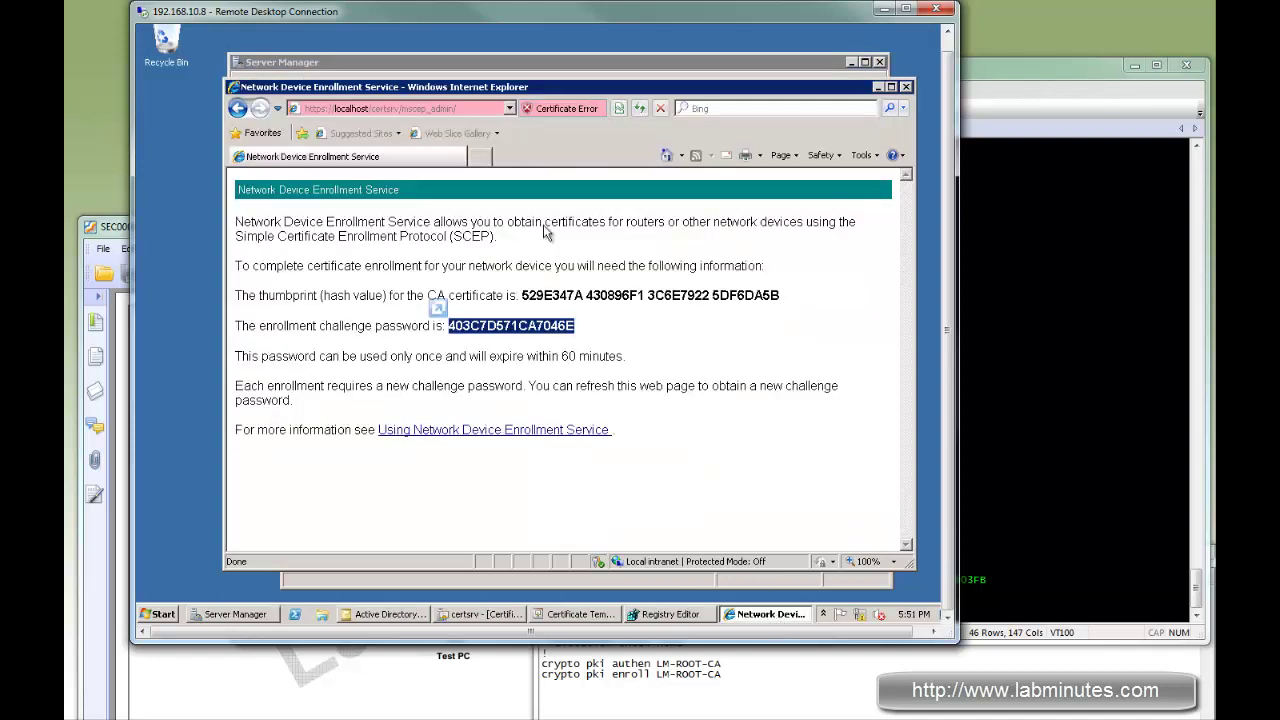
click(641, 109)
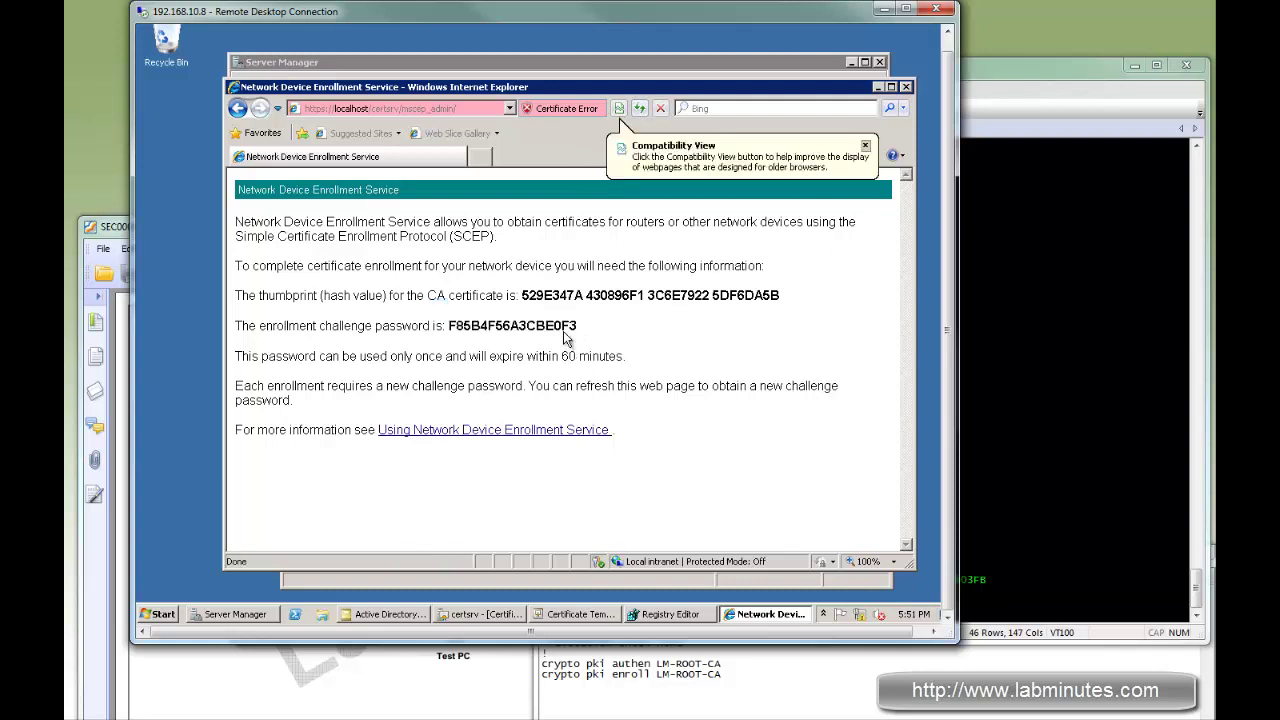
drag(578, 327, 449, 328)
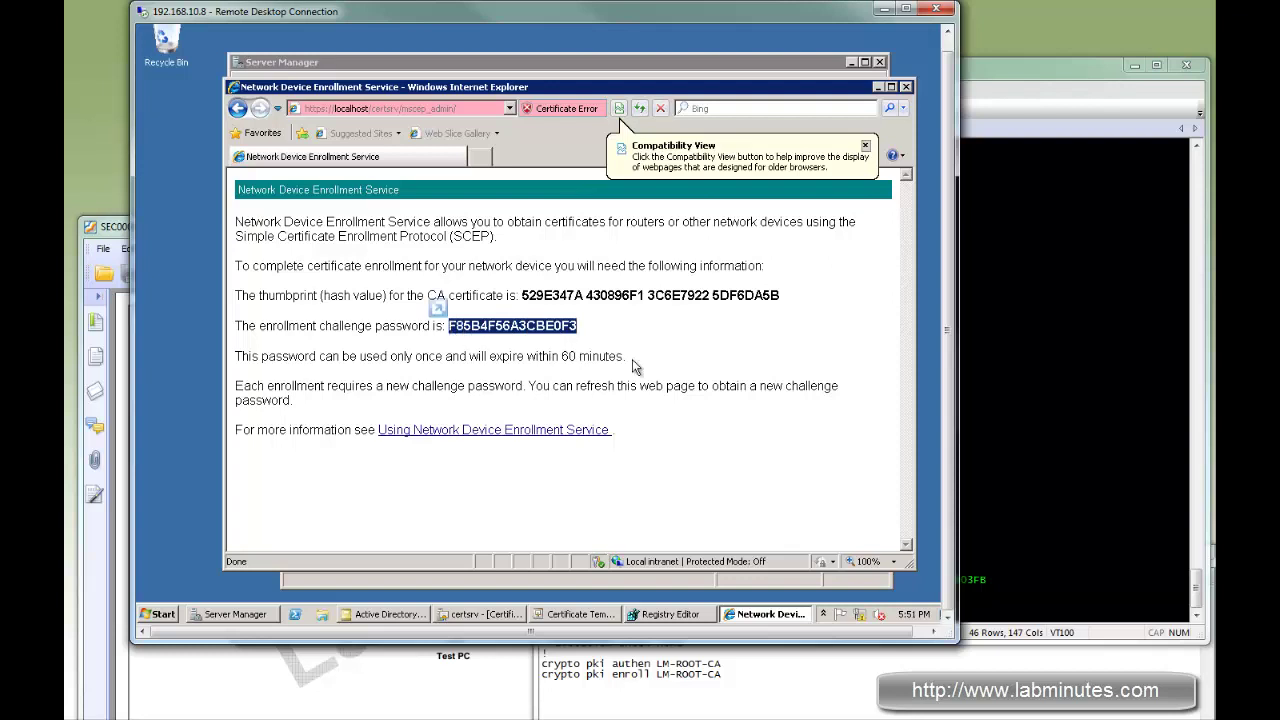
click(1050, 405)
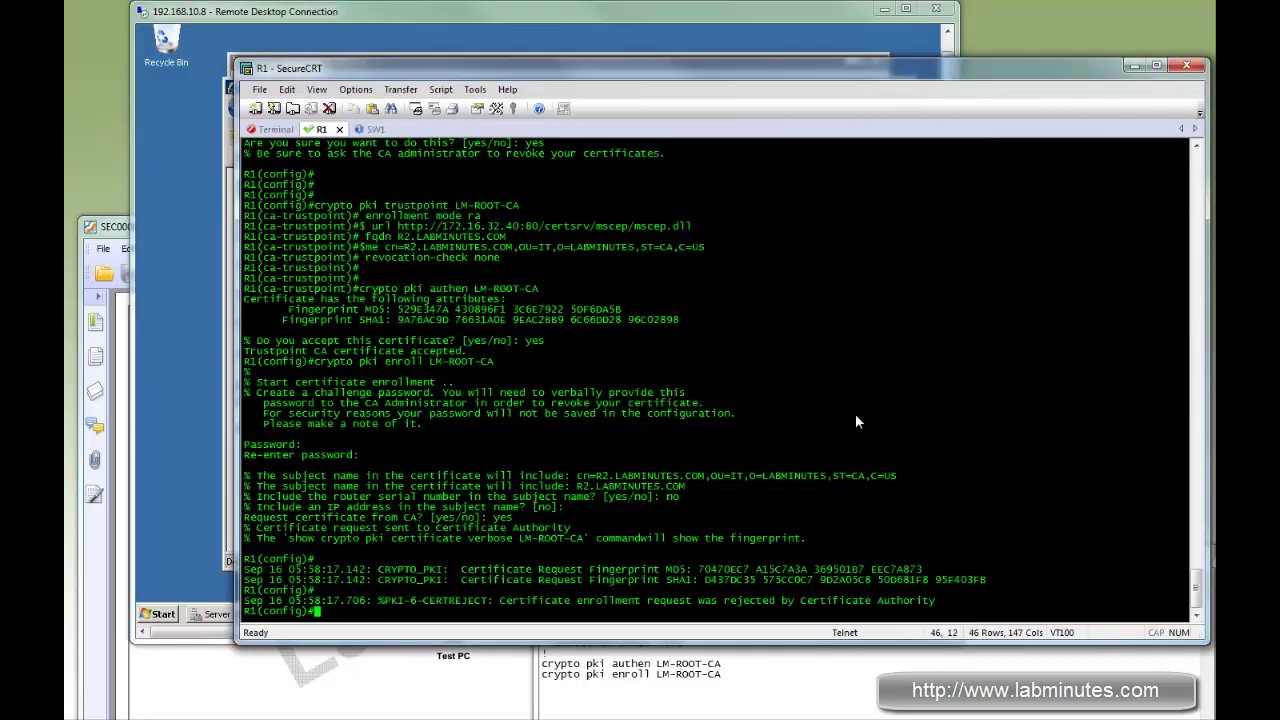
Run crypto pki enroll LM-ROOT-CA again on R1 and enter the new challenge password at both password prompts
text(crypto pki enroll LM-ROOT-CA)
key(Return)
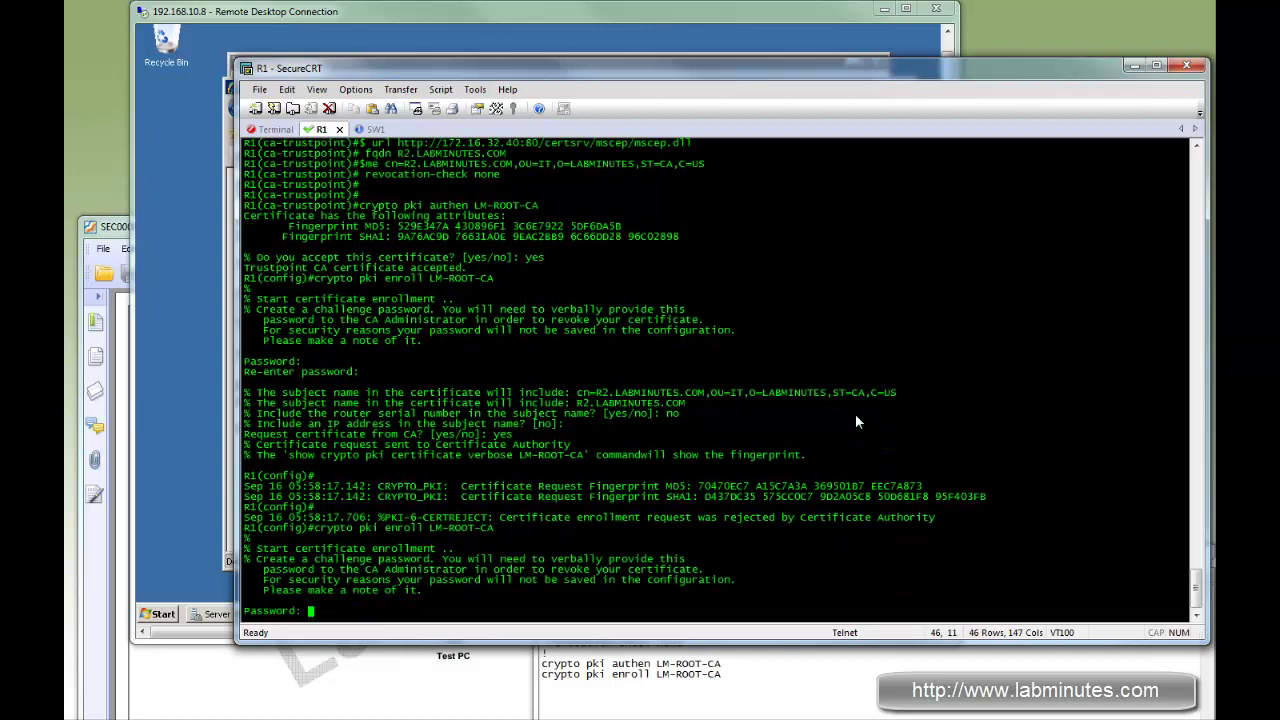
key(Return)
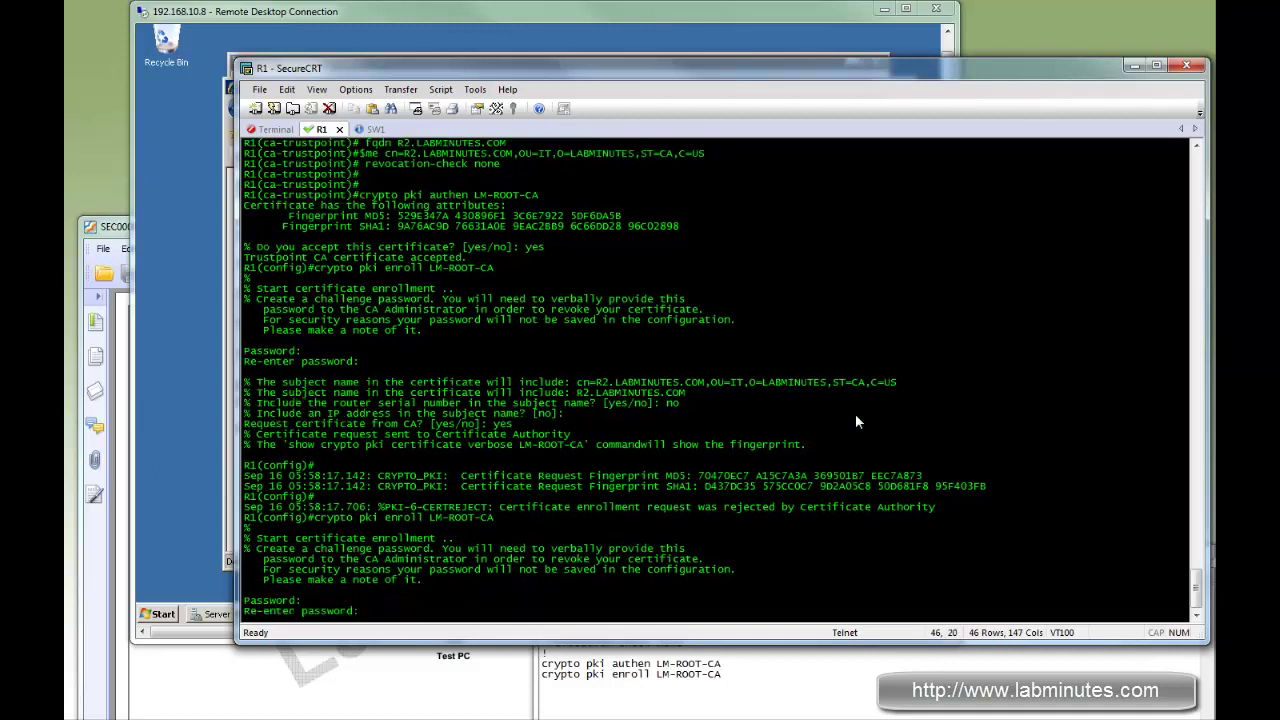
key(Return)
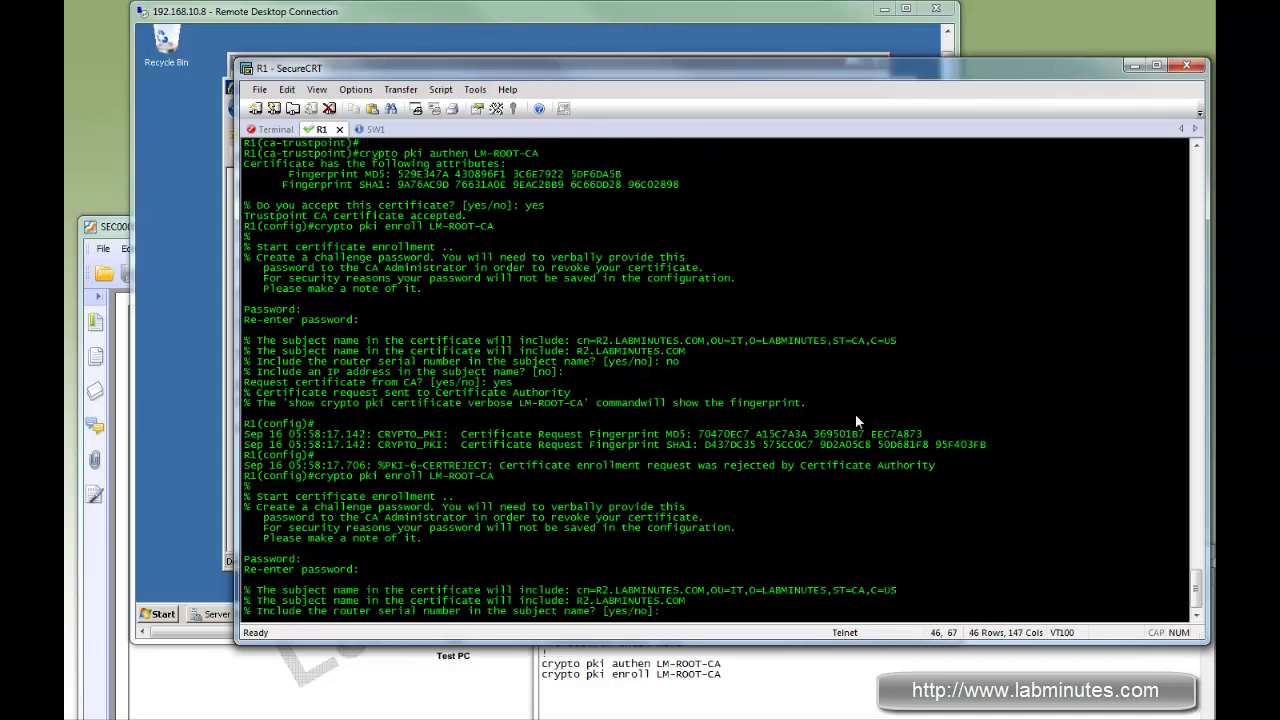
Answer no to including the router serial number and IP address in the subject name, and yes to requesting the certificate
text(no)
key(Return)
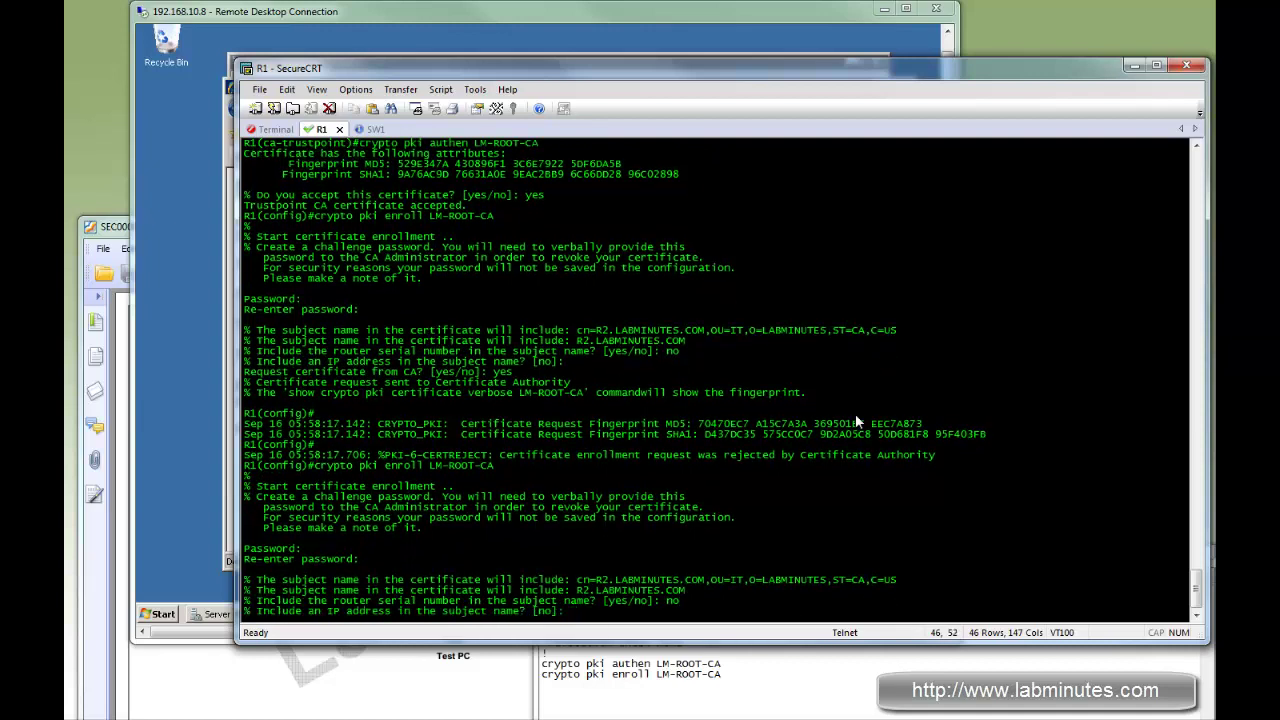
text(no)
key(Return)
text(yes)
key(Return)
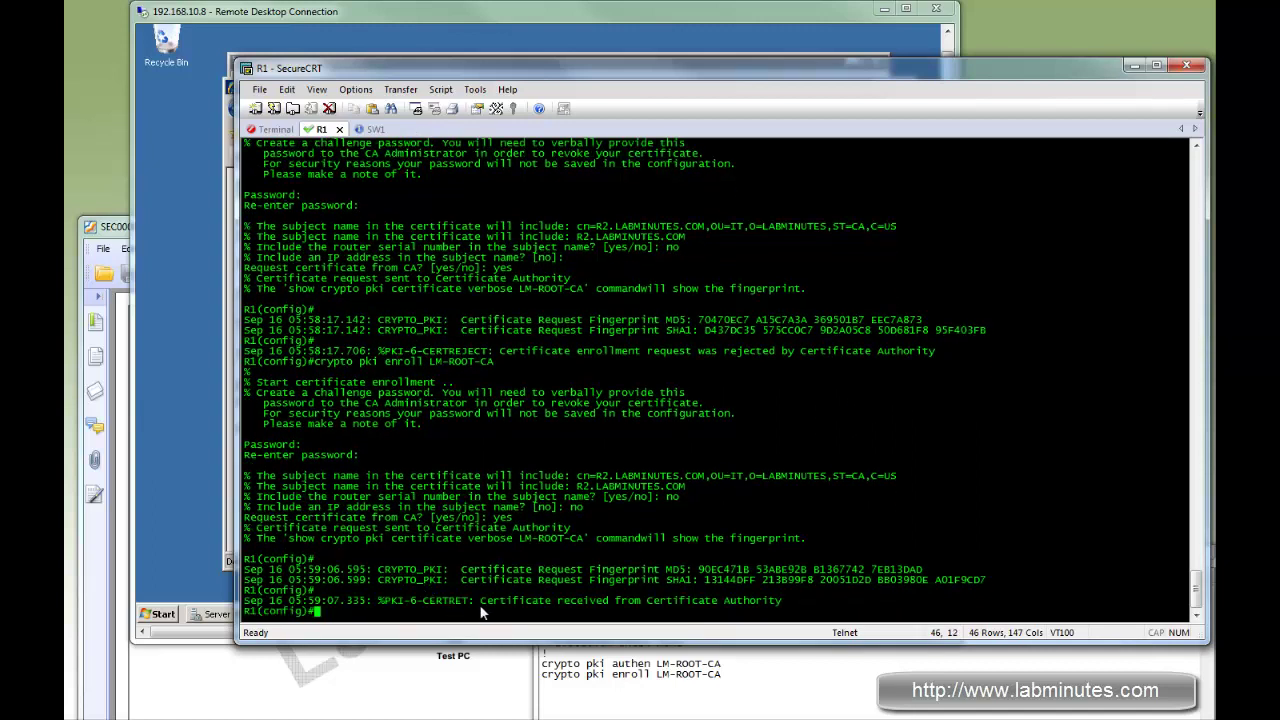
Check R1's enrollment message and examine the general information of issued certificate request ID 7 in the server's Certification Authority console
drag(654, 598, 700, 602)
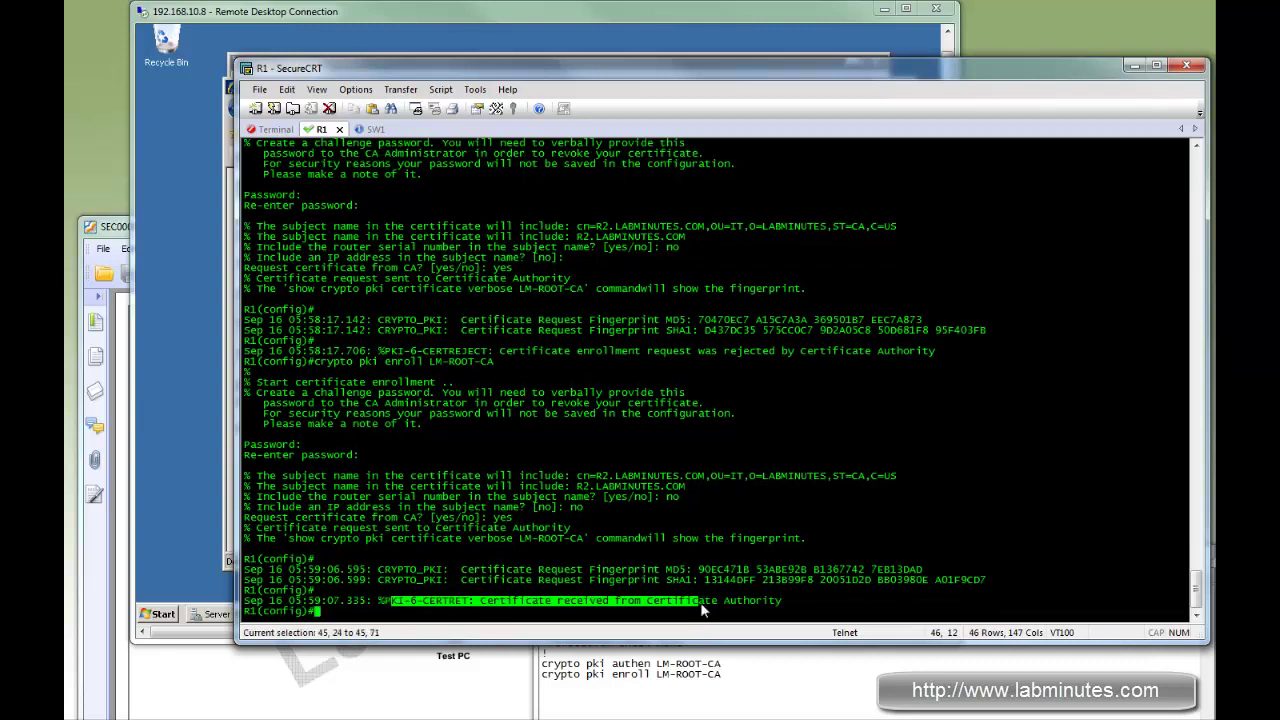
click(522, 14)
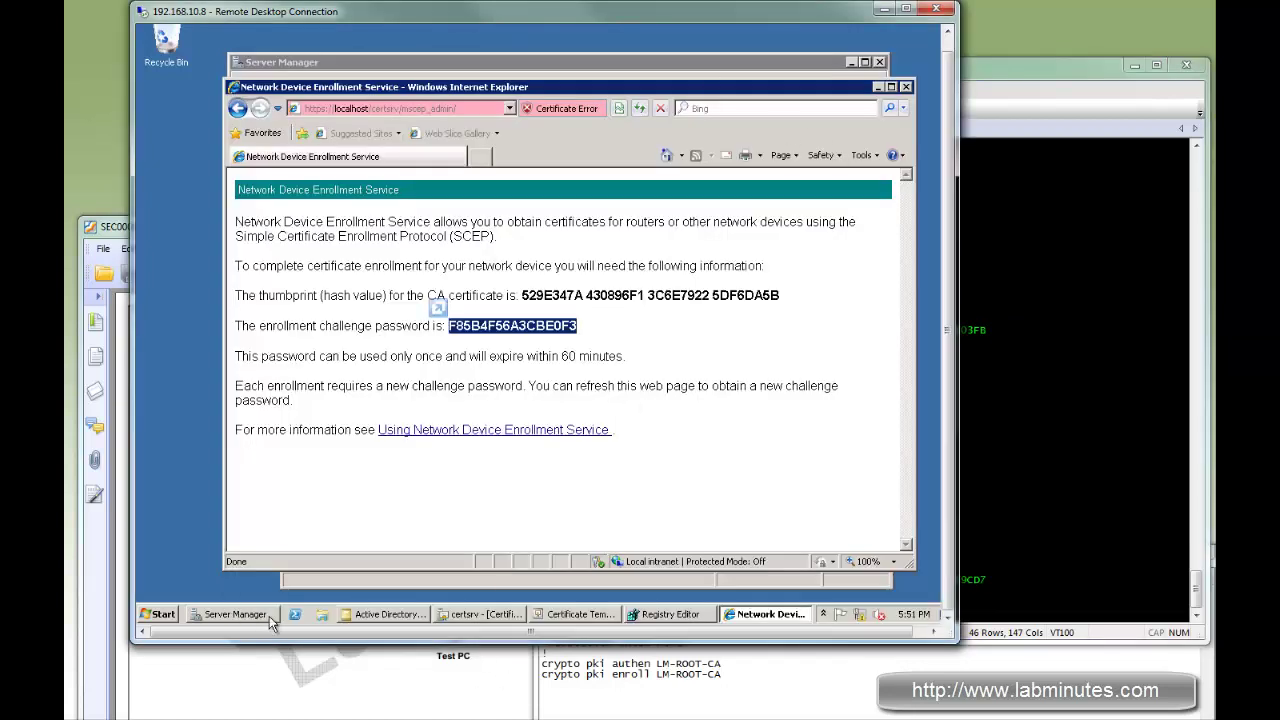
click(233, 617)
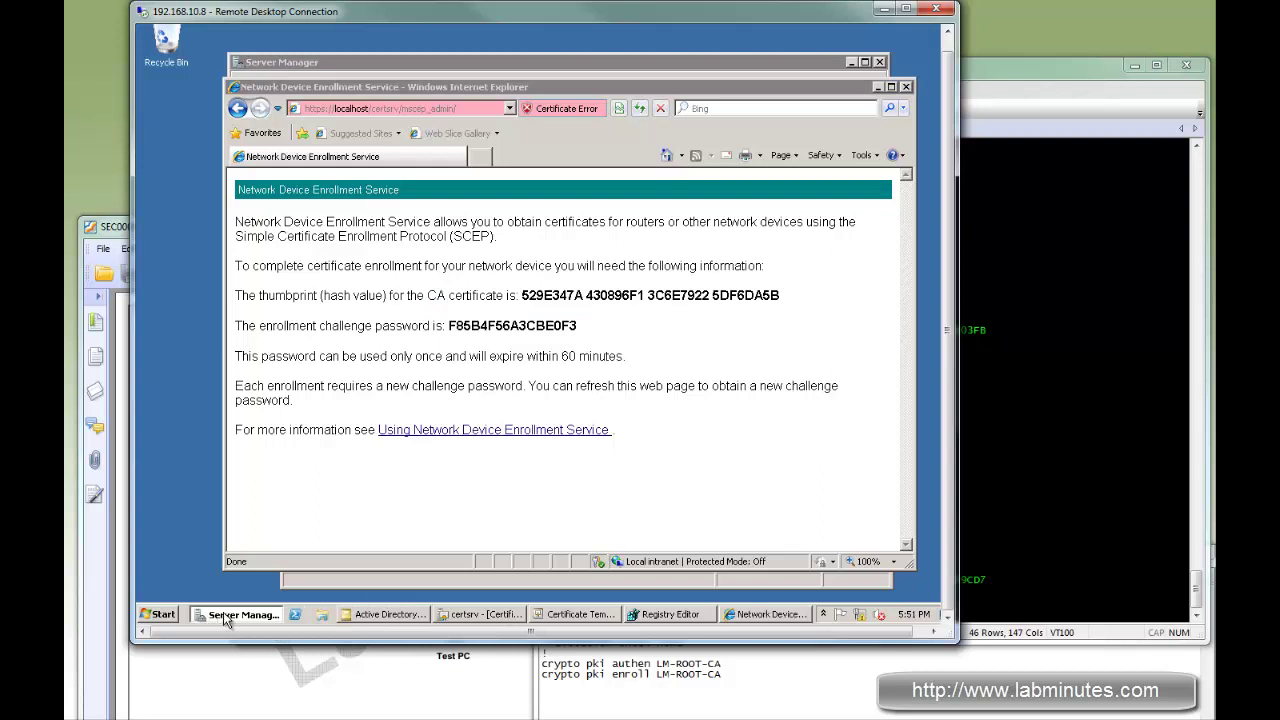
click(481, 617)
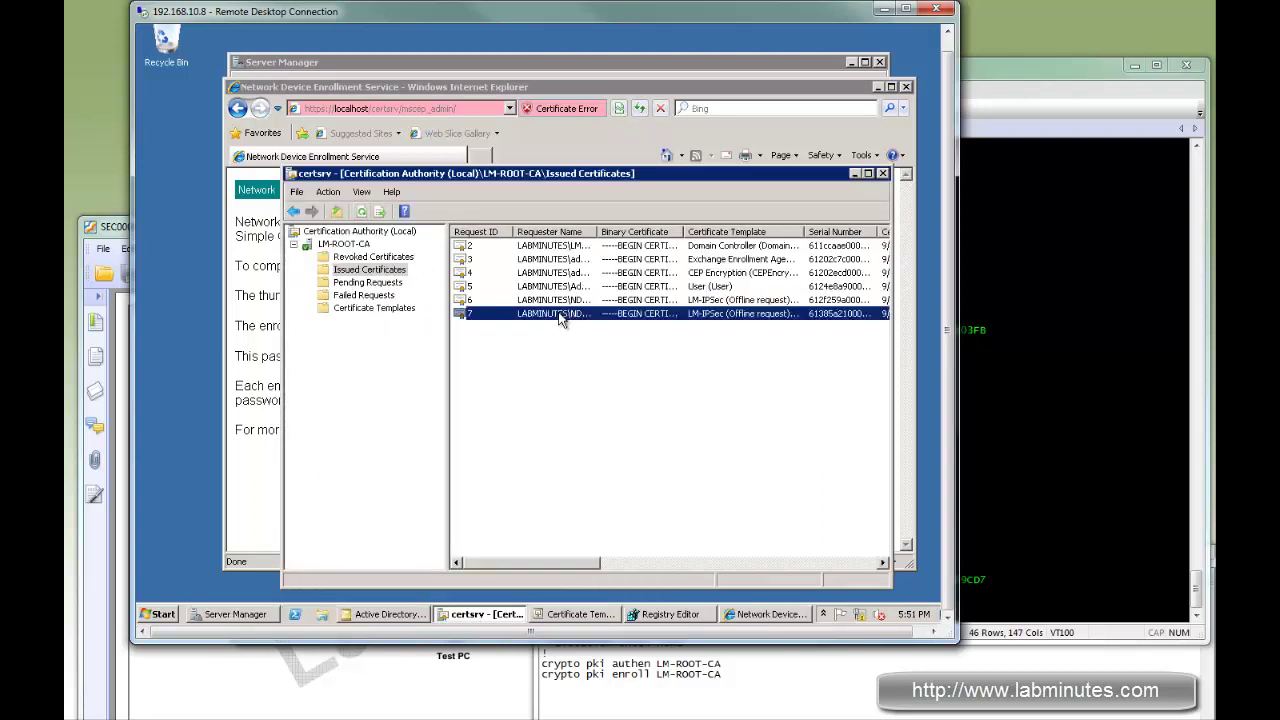
double_click(562, 313)
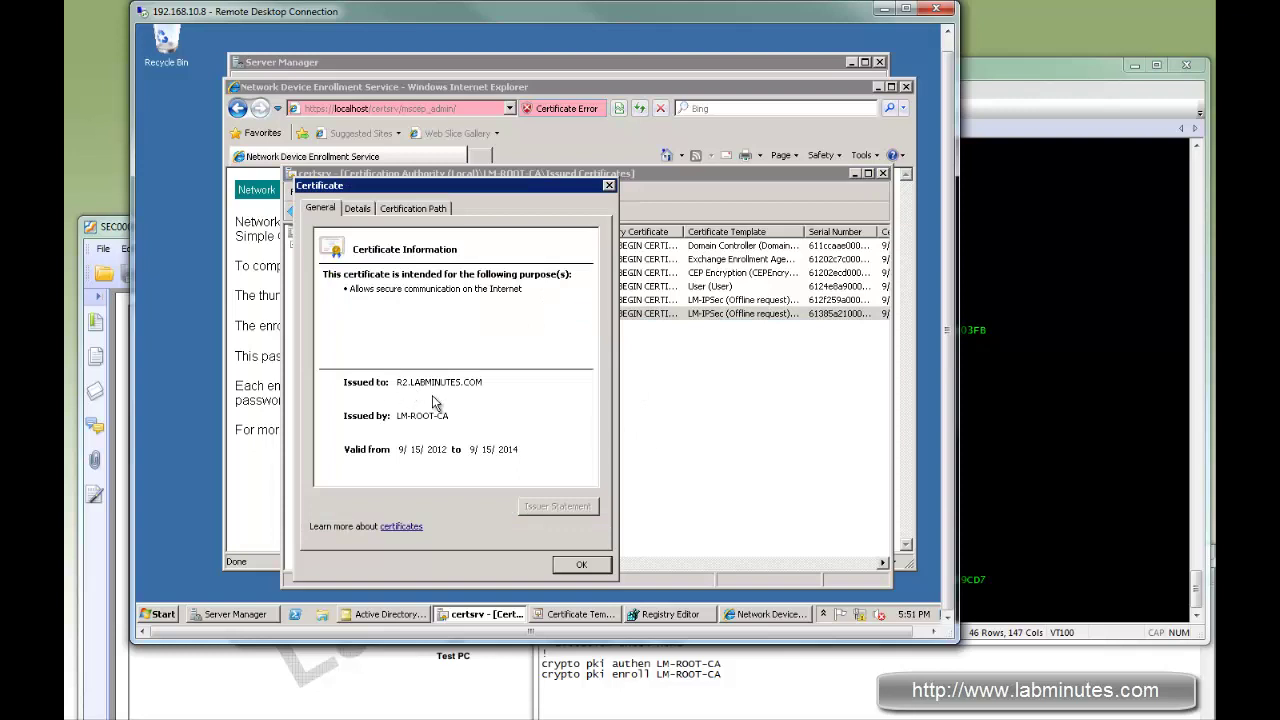
drag(527, 187, 589, 186)
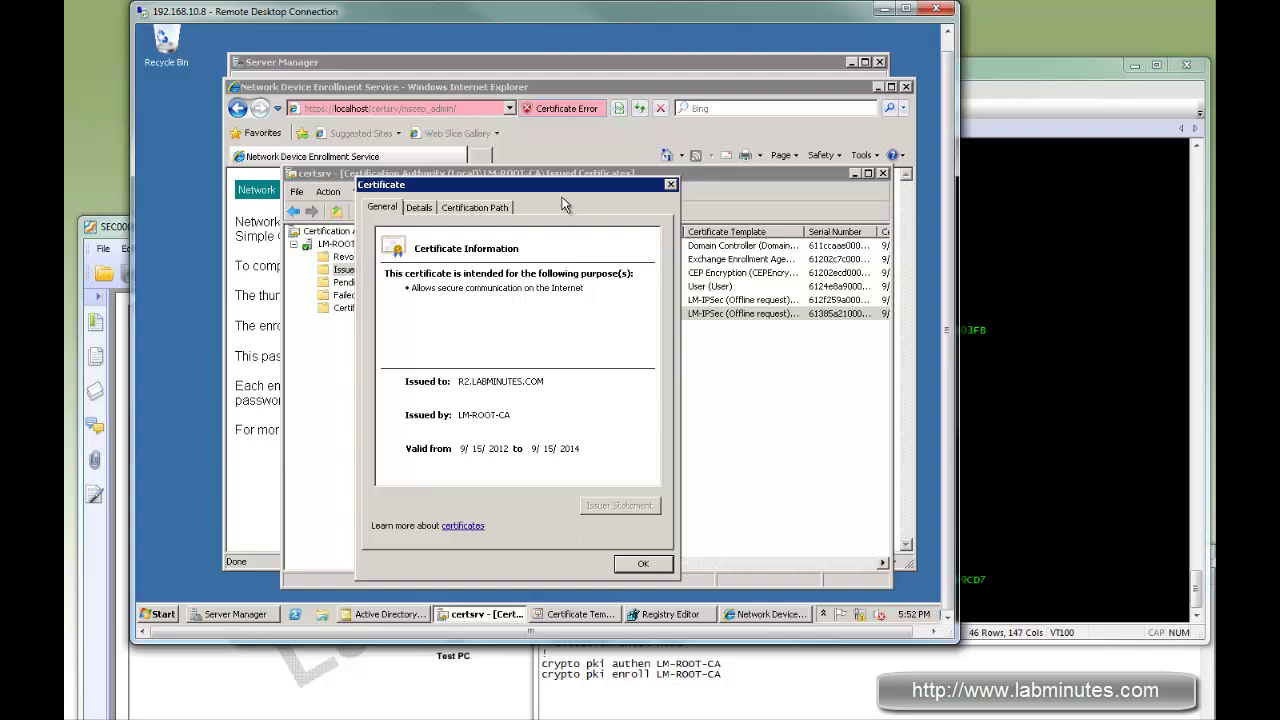
drag(566, 190, 592, 185)
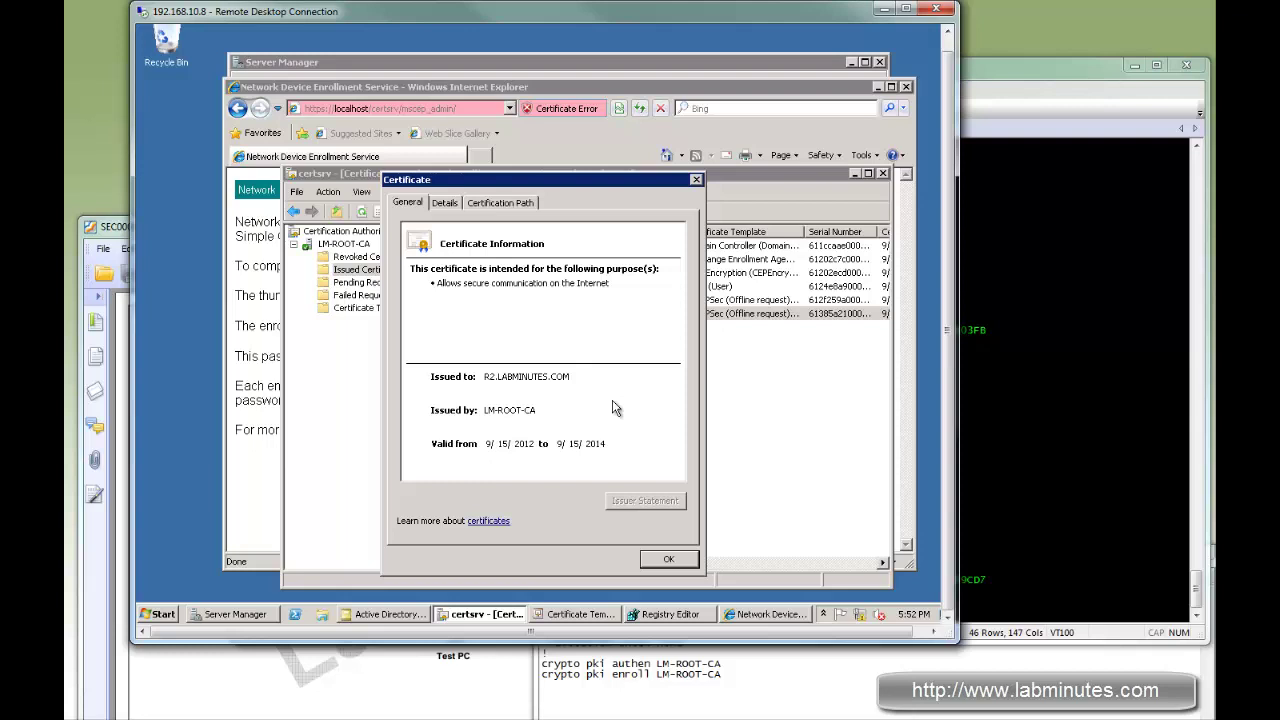
click(697, 181)
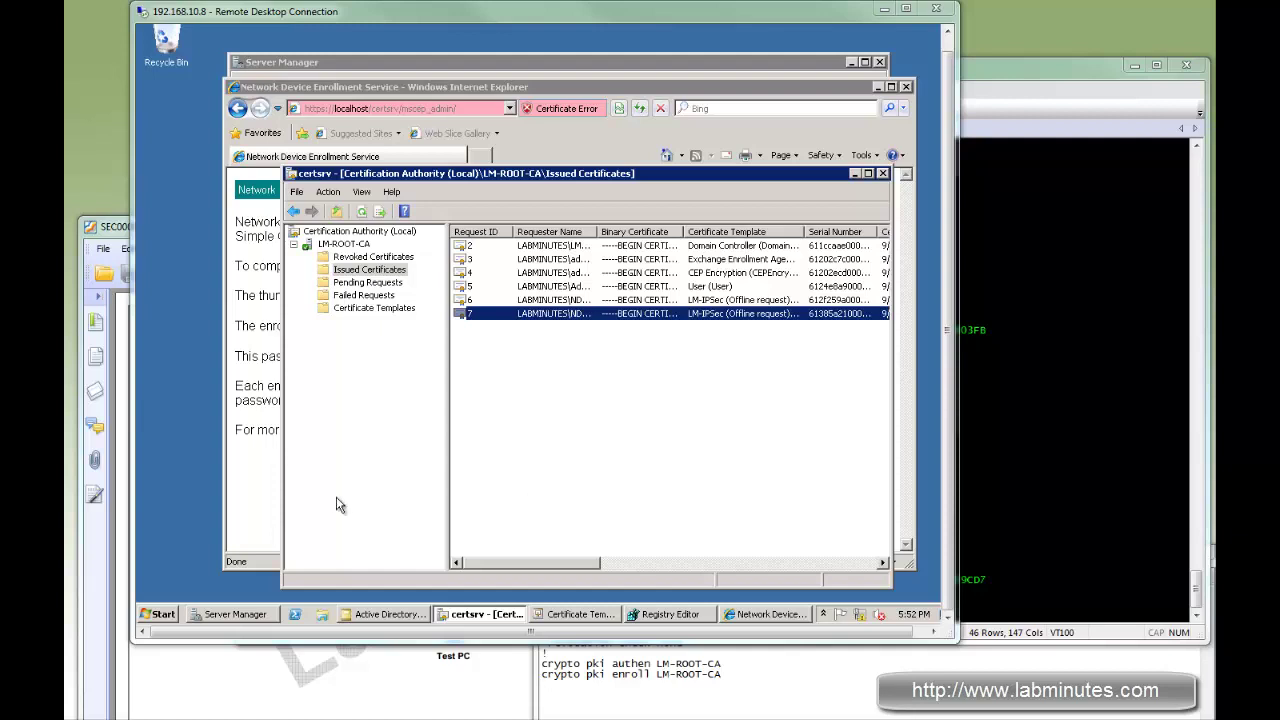
click(160, 614)
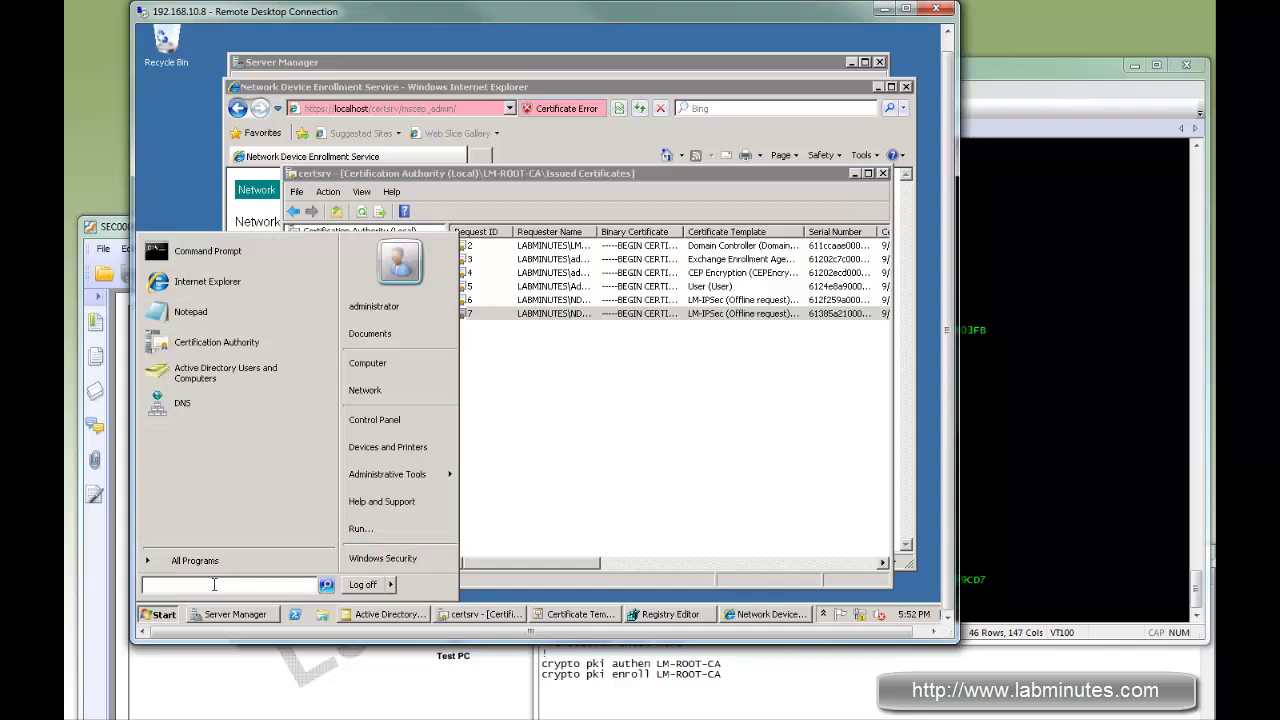
text(c)
key(BackSpace)
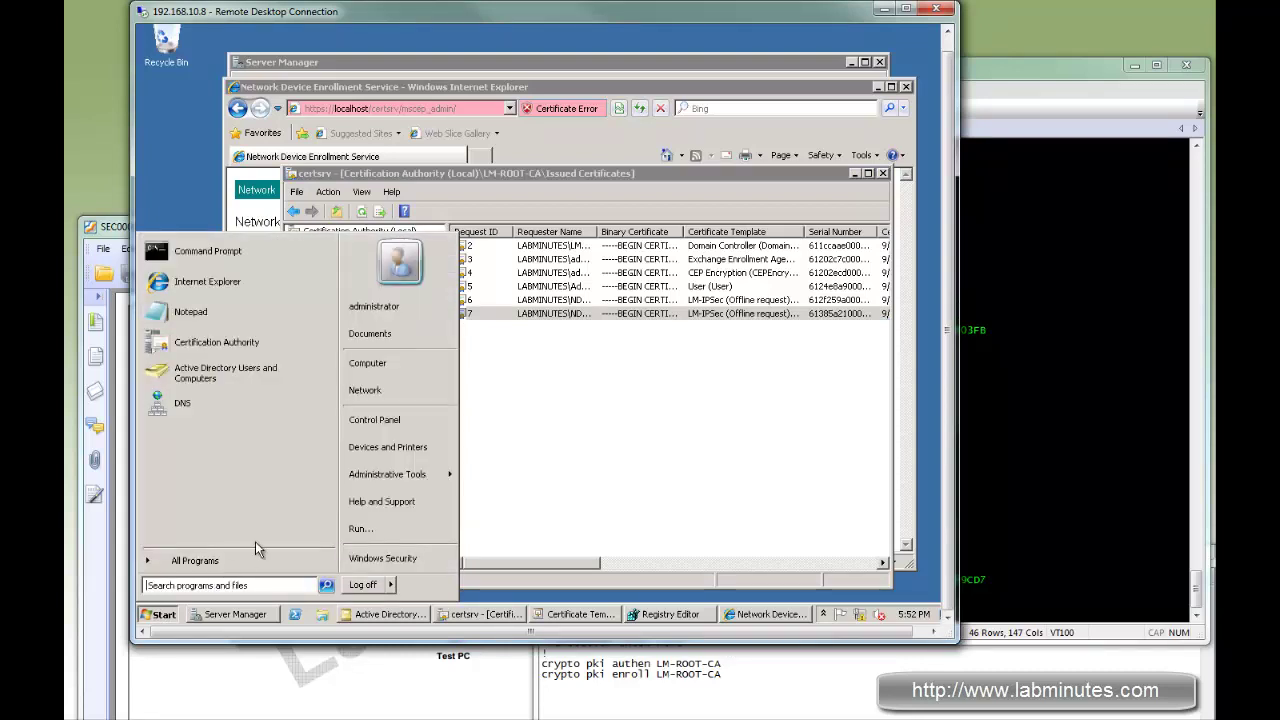
key(Escape)
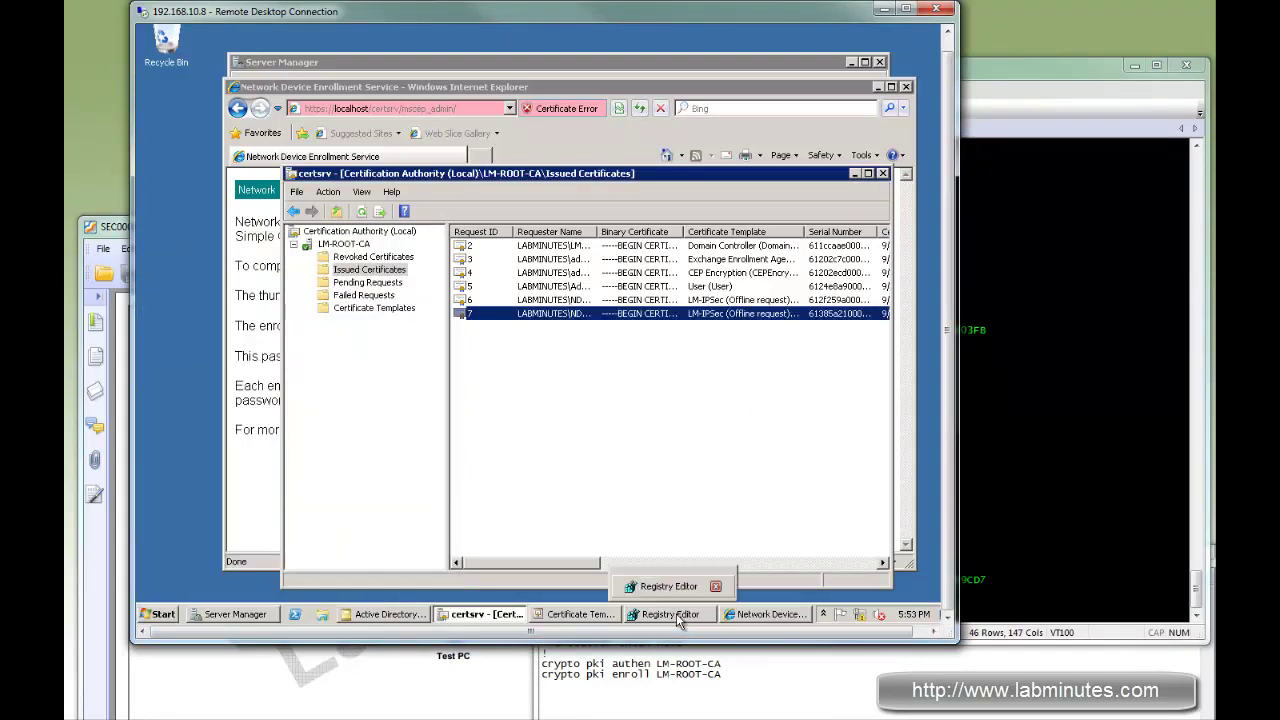
Bring up the server's Registry Editor and select the EnforcePassword value in the EnforcePassword key under Microsoft\Cryptography\MSCEP
click(666, 616)
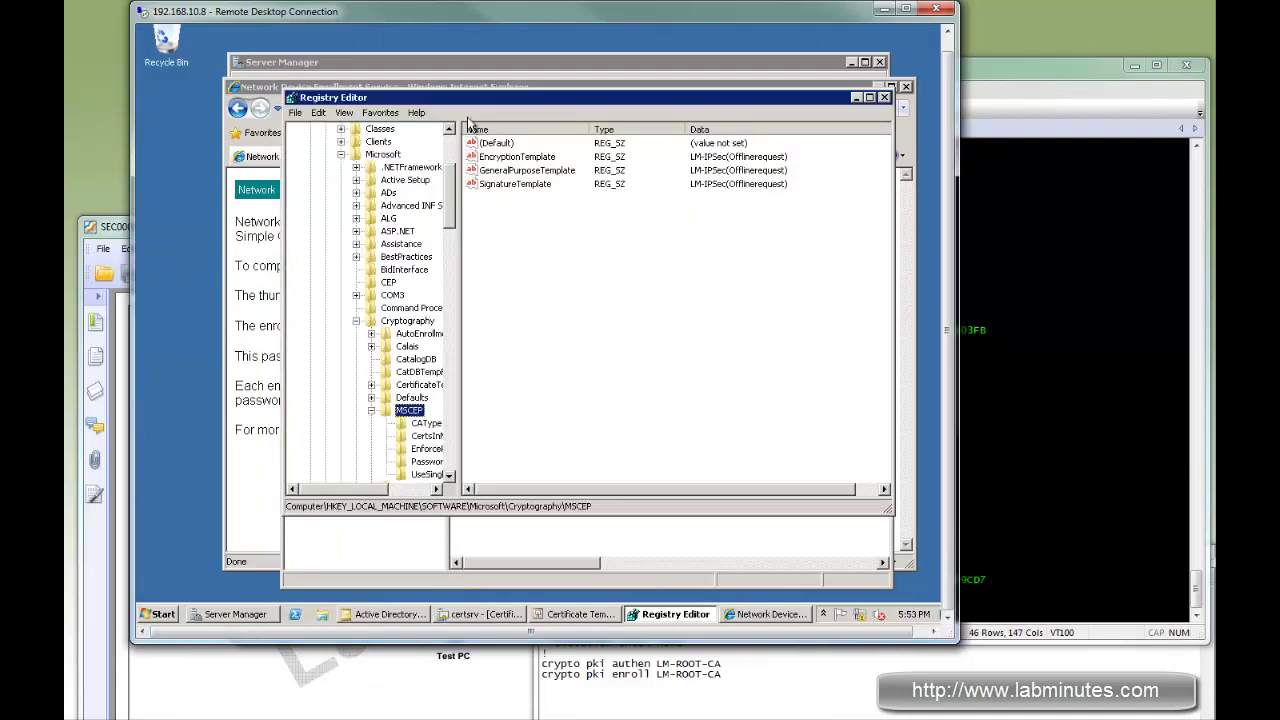
drag(556, 100, 525, 100)
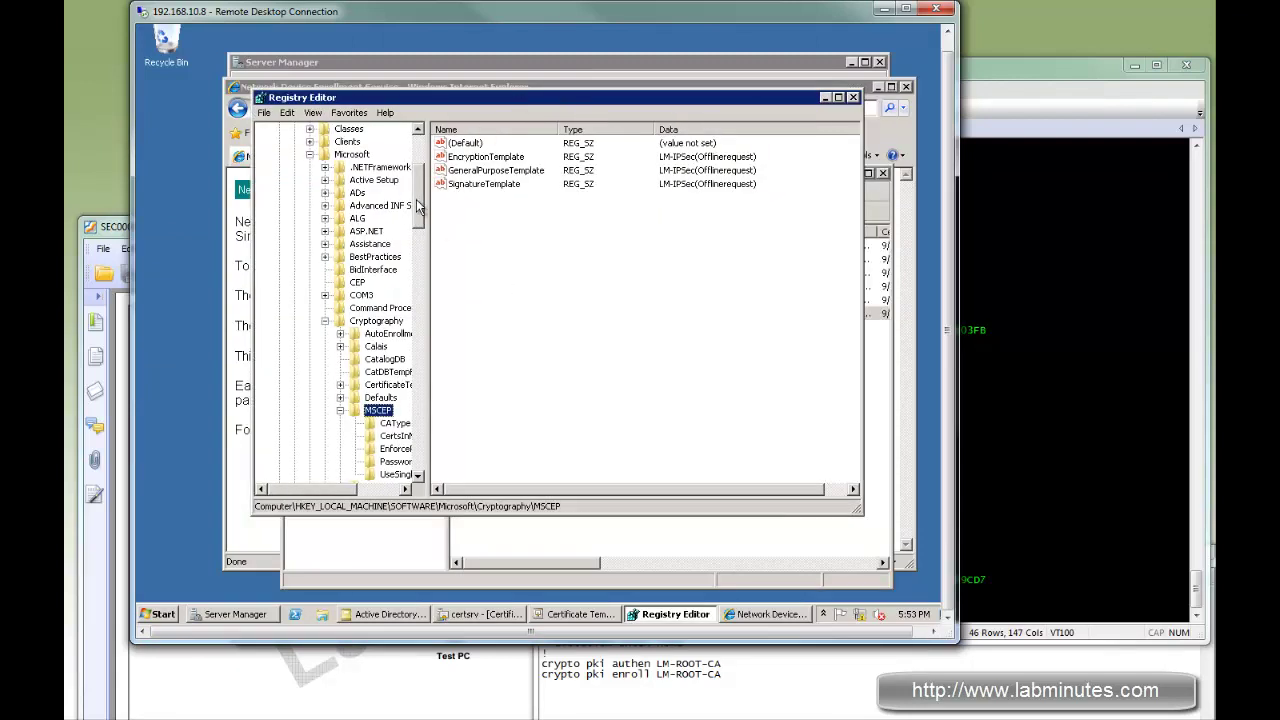
drag(420, 205, 420, 165)
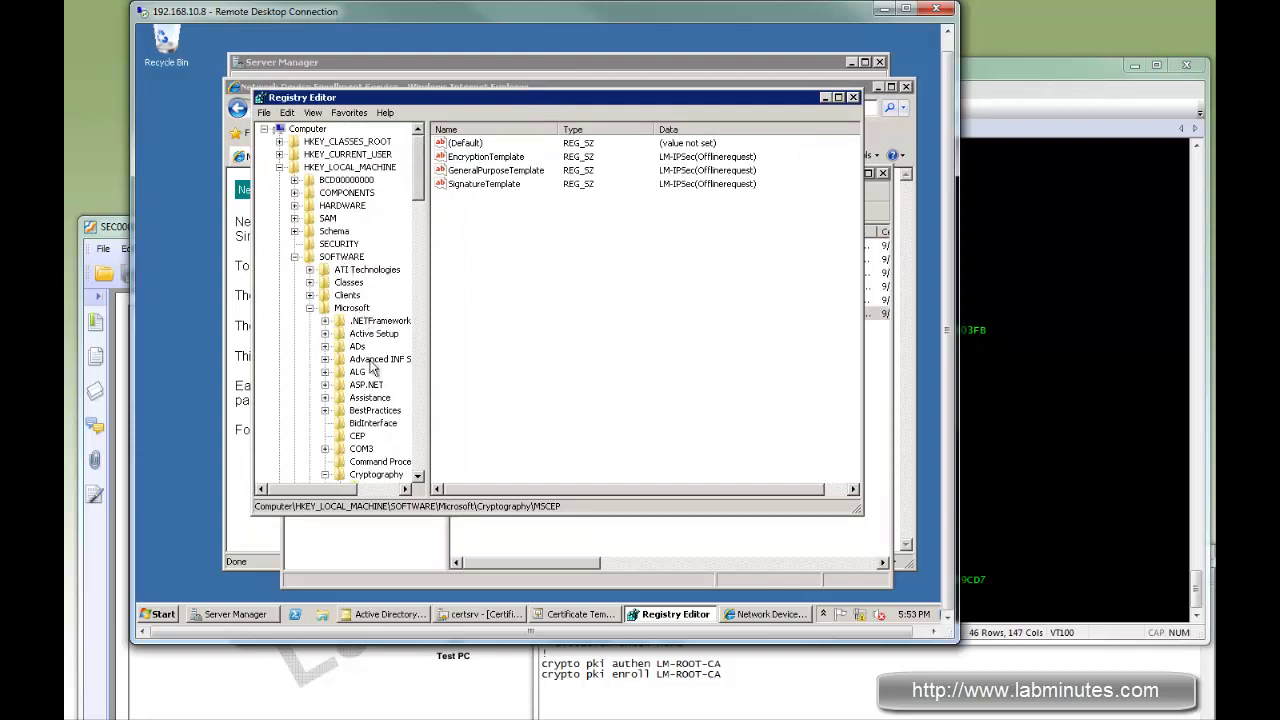
scroll(421, 198, down, 2)
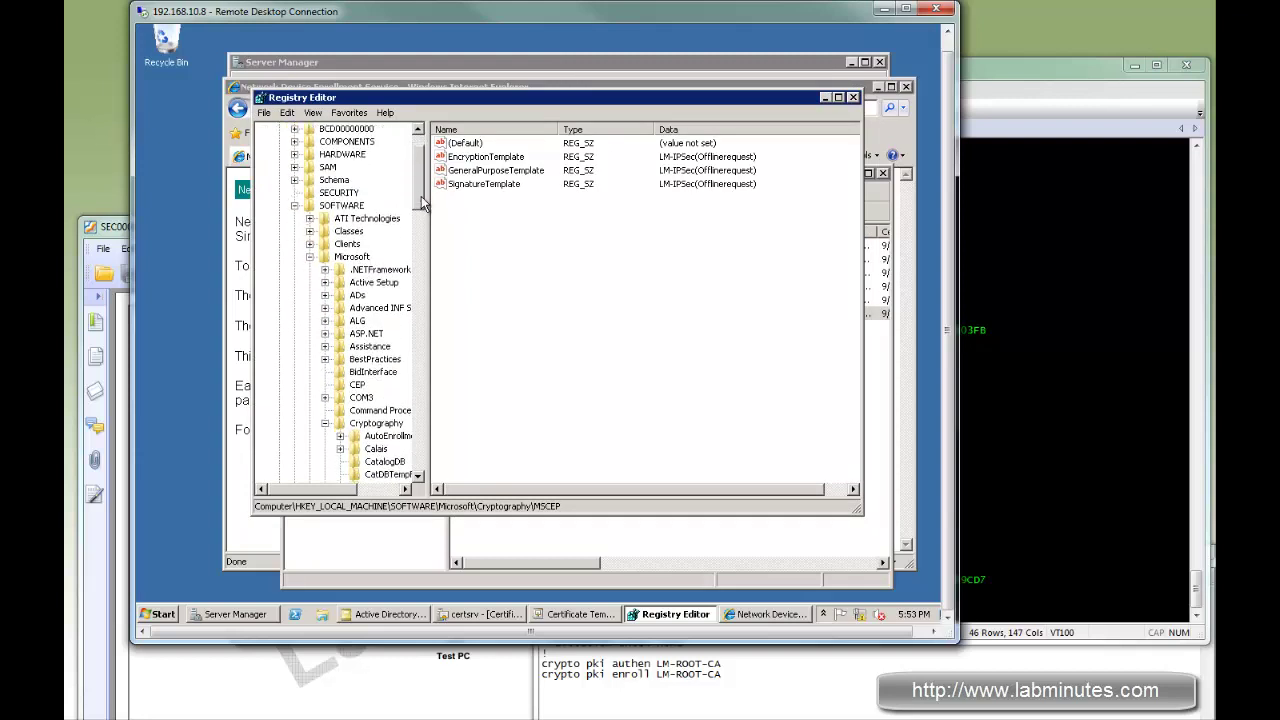
double_click(419, 476)
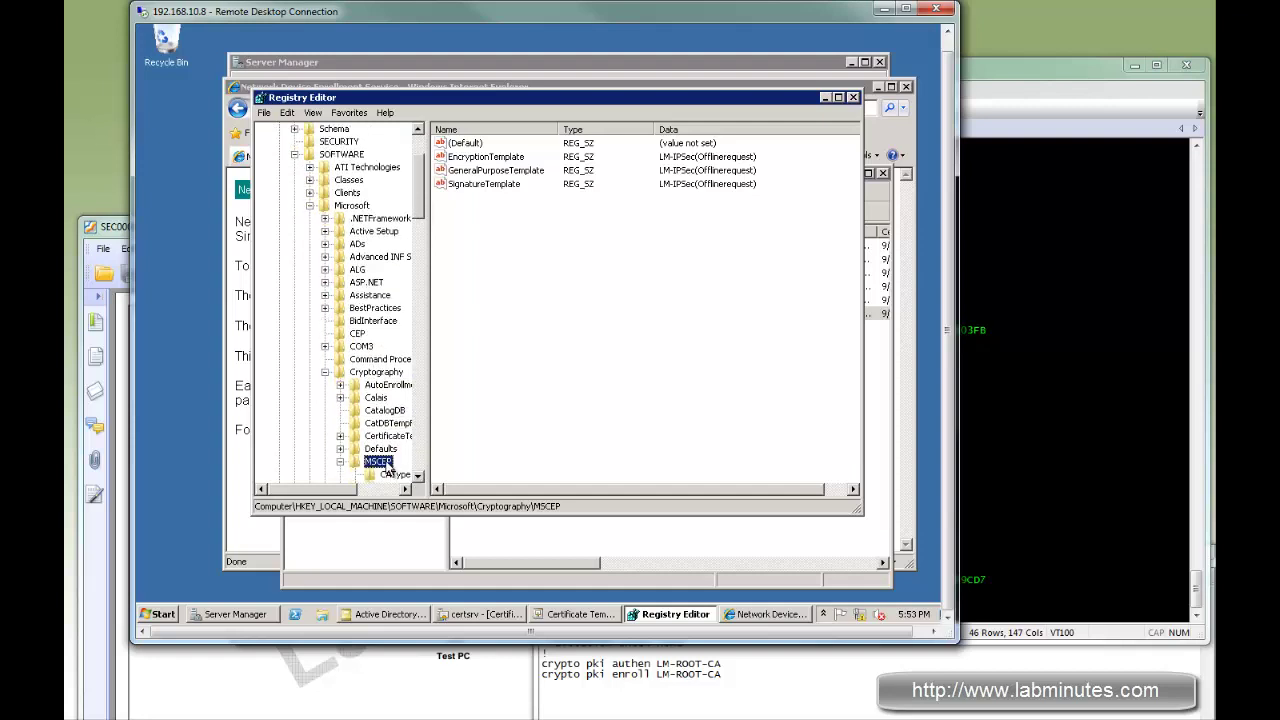
click(567, 424)
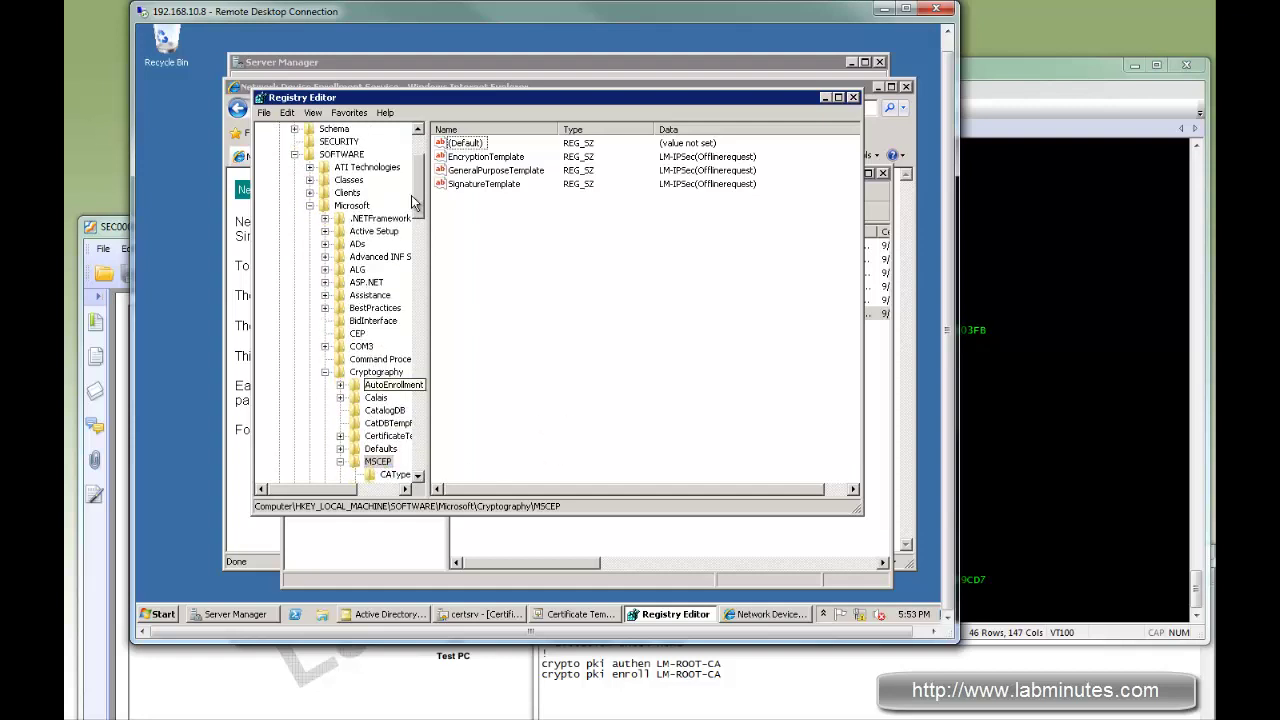
scroll(421, 215, down, 2)
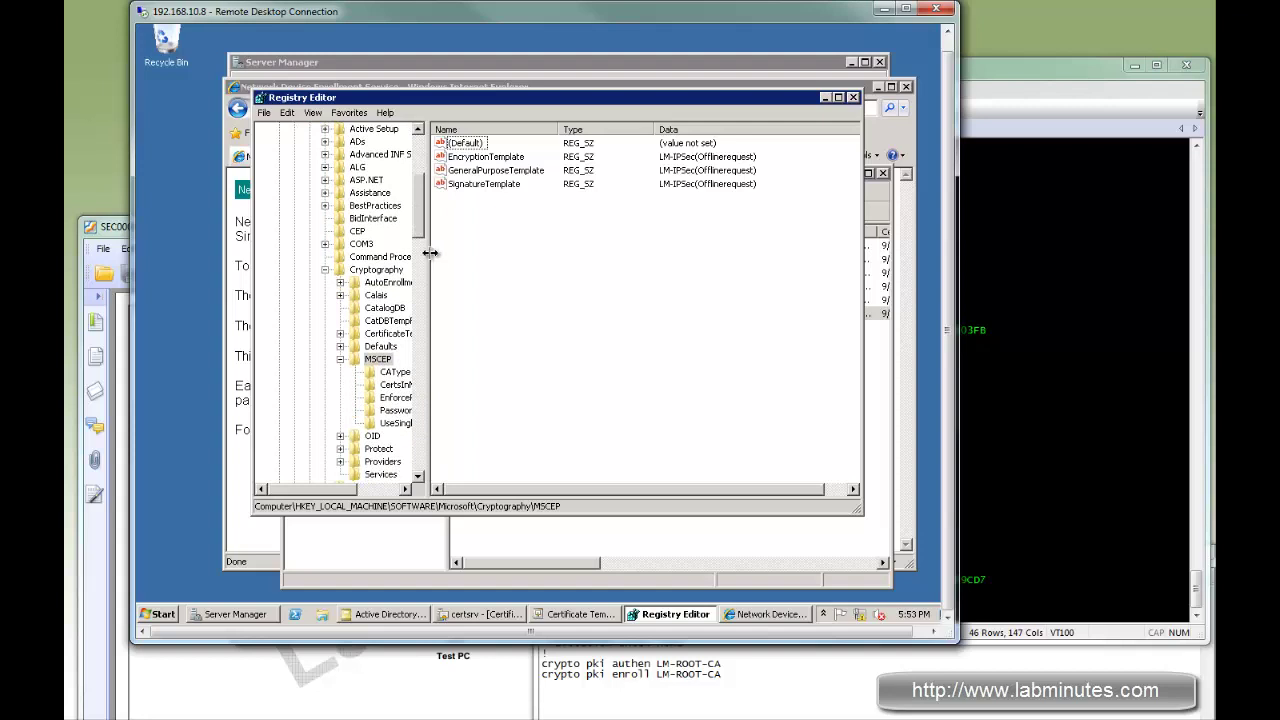
drag(425, 236, 449, 253)
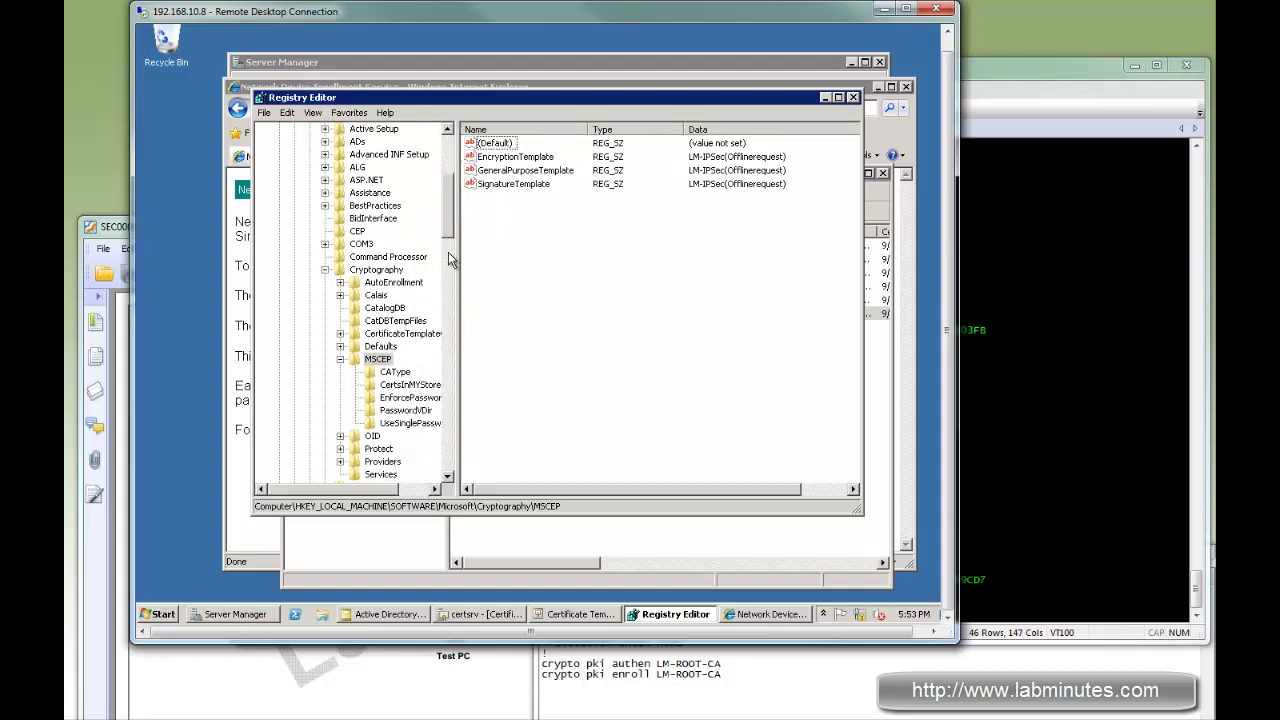
click(393, 400)
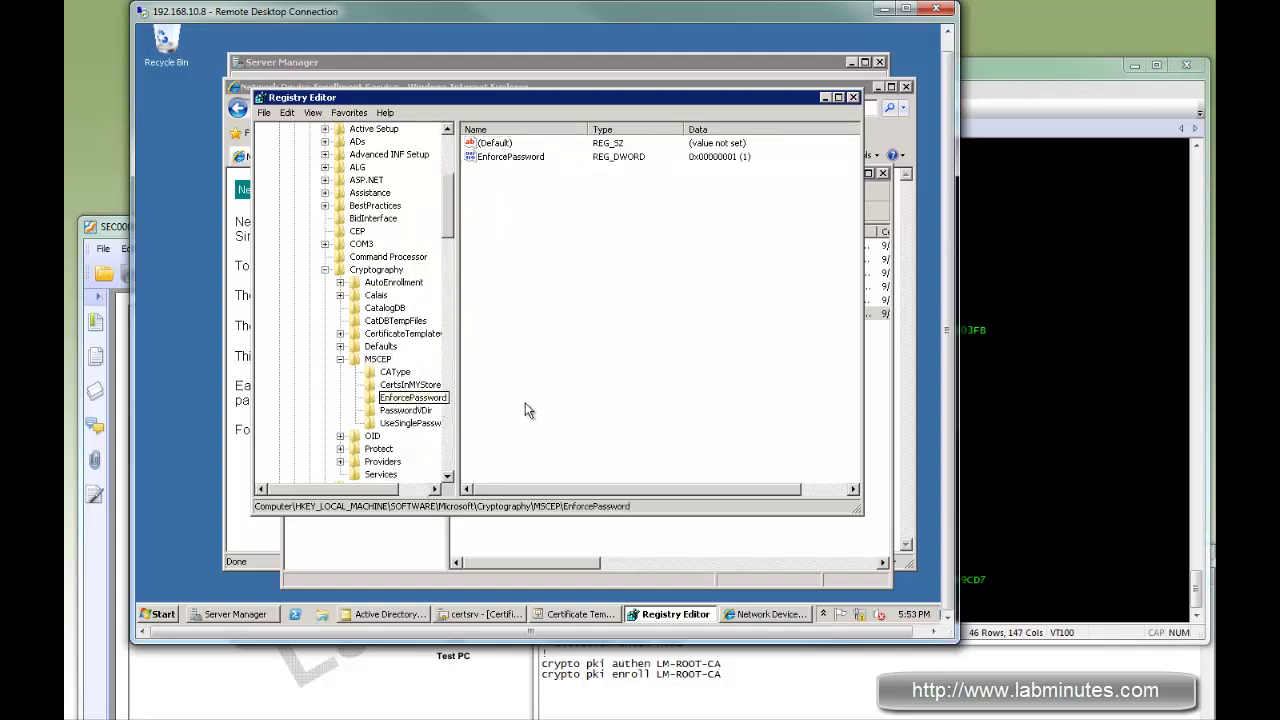
click(507, 160)
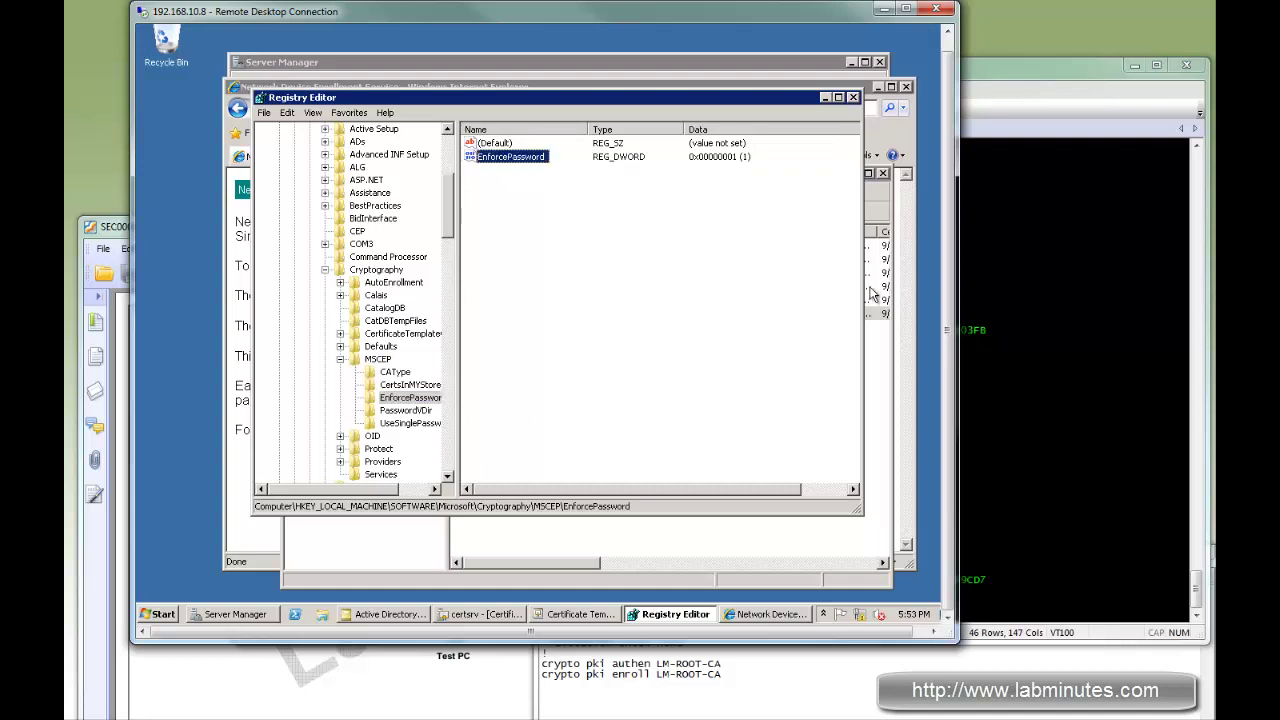
Set the EnforcePassword DWORD value to 0
drag(476, 95, 440, 97)
drag(510, 207, 504, 207)
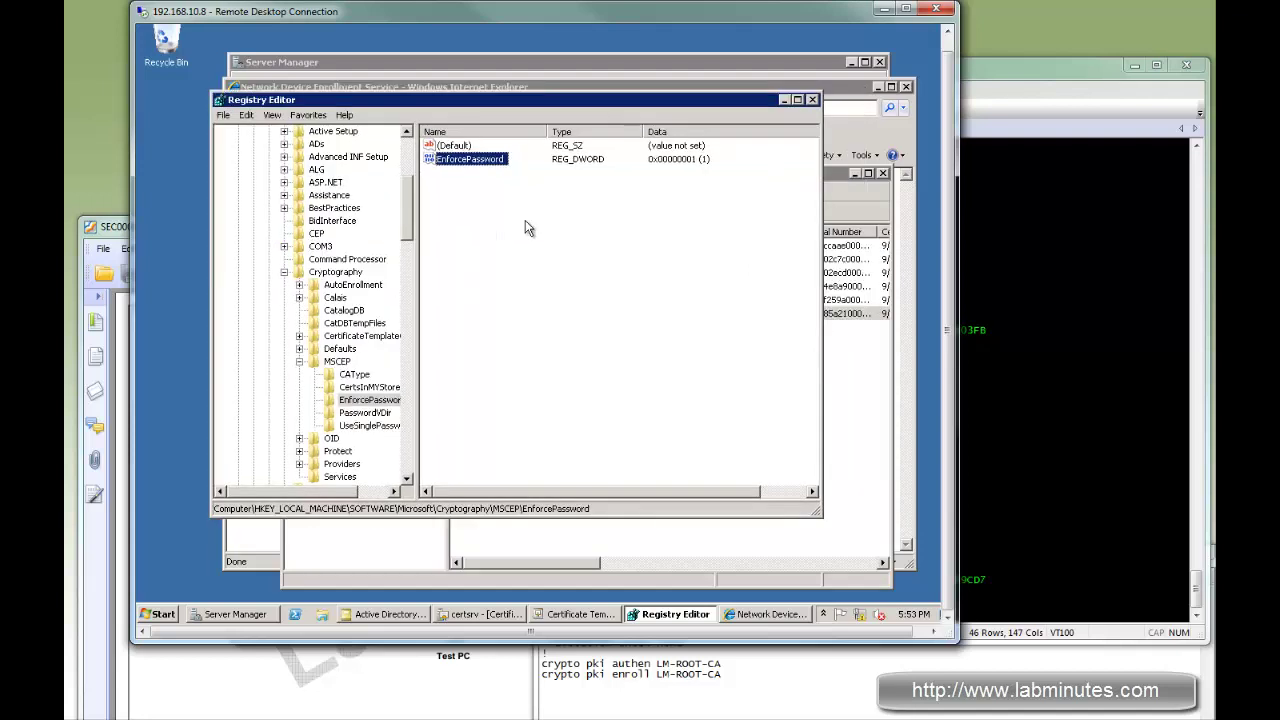
double_click(472, 160)
text(0)
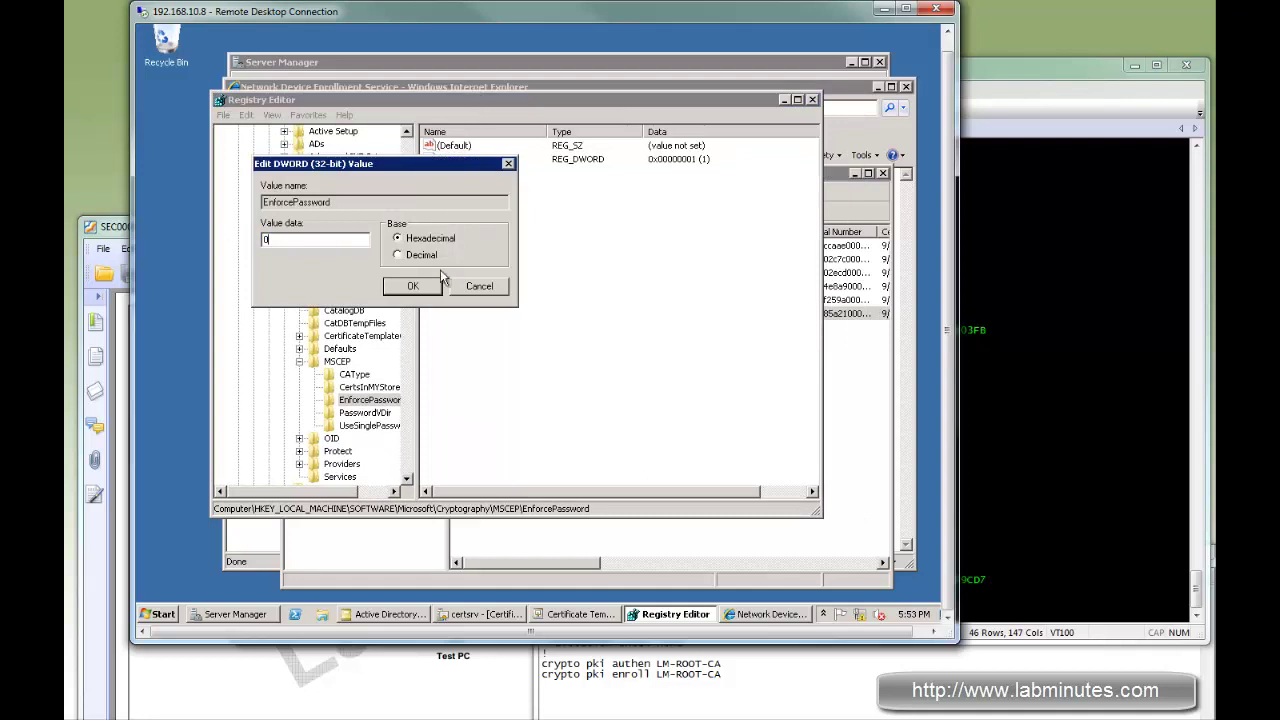
click(425, 287)
drag(507, 103, 500, 108)
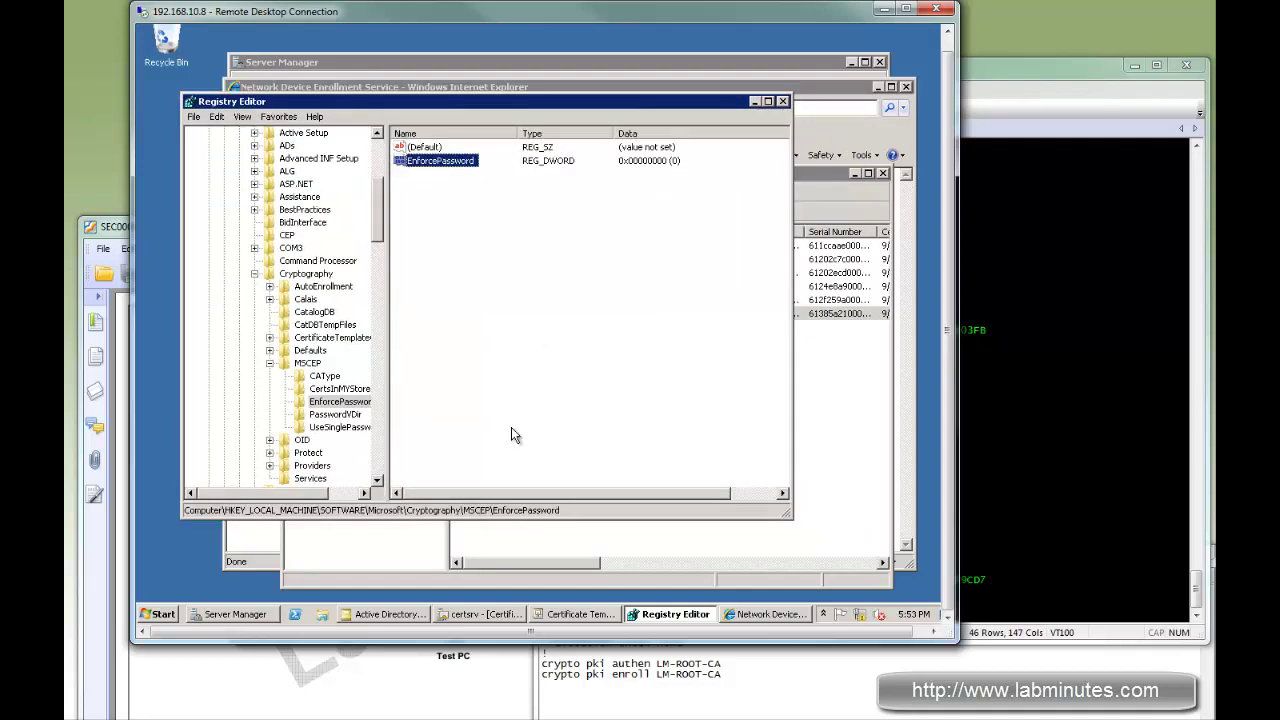
Restart the Active Directory Certificate Services and World Wide Web Publishing services from the certificate services role in Server Manager
click(485, 617)
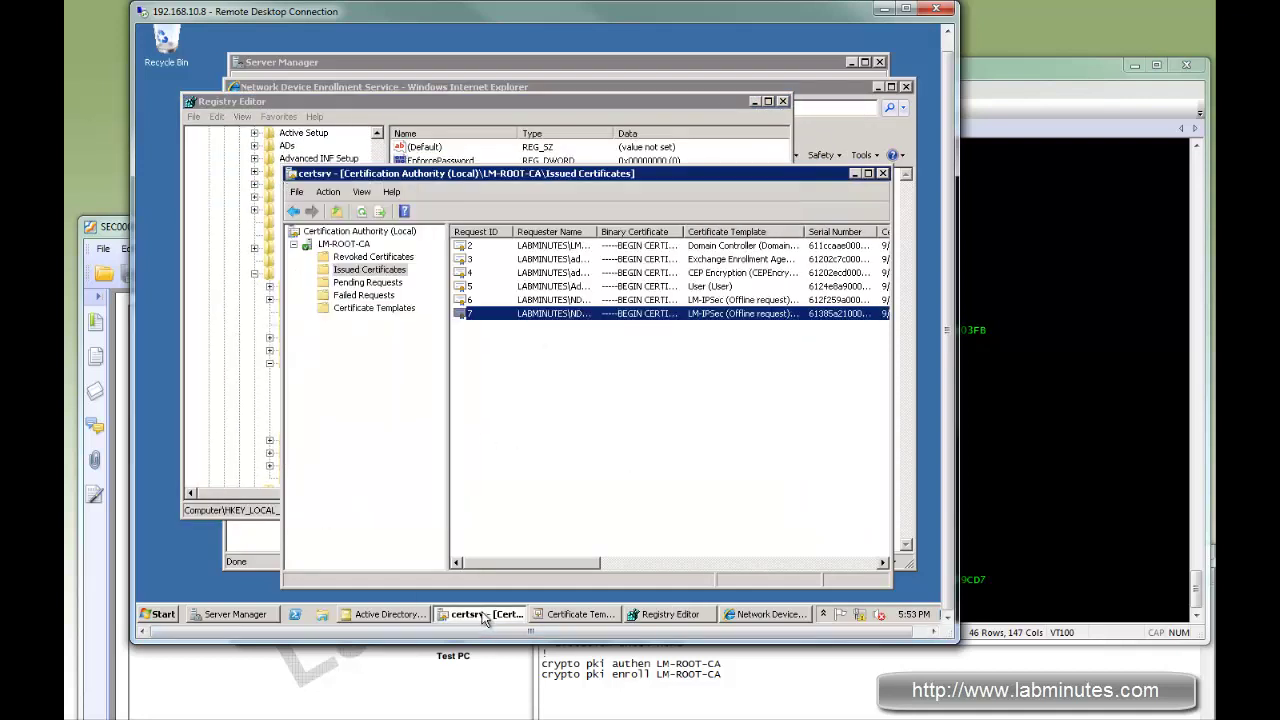
click(487, 617)
click(233, 614)
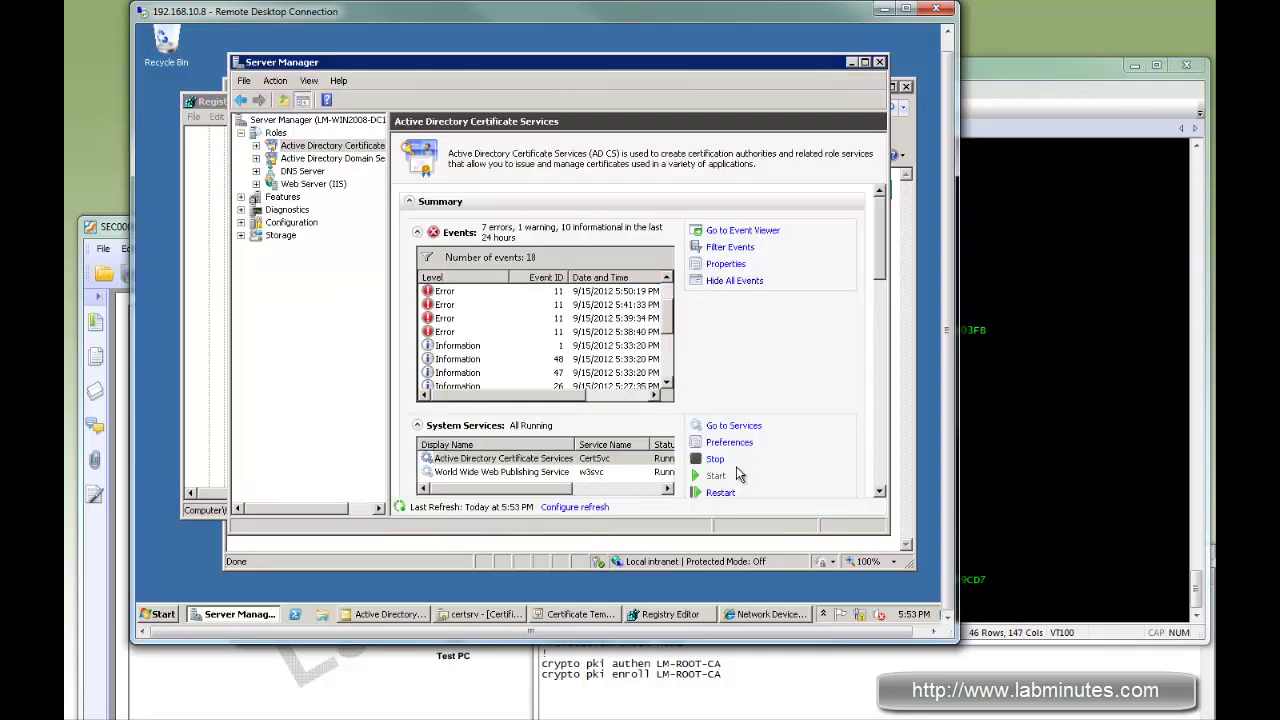
click(720, 492)
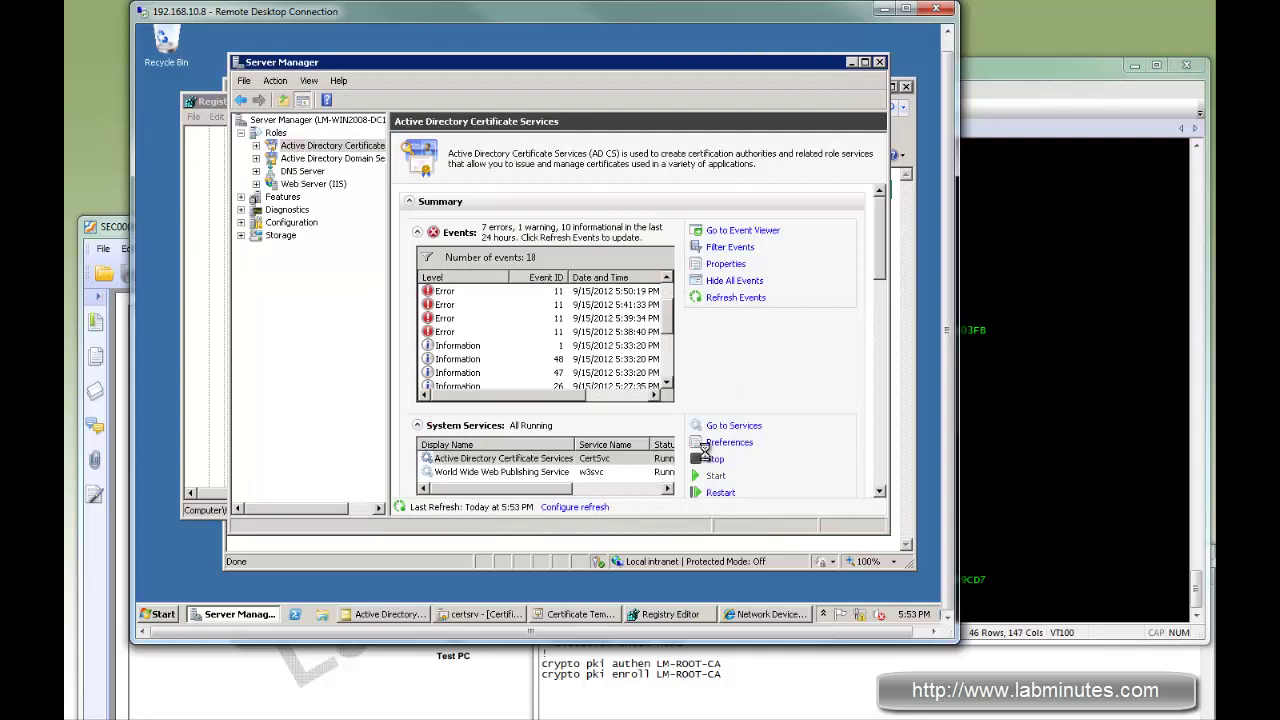
click(720, 492)
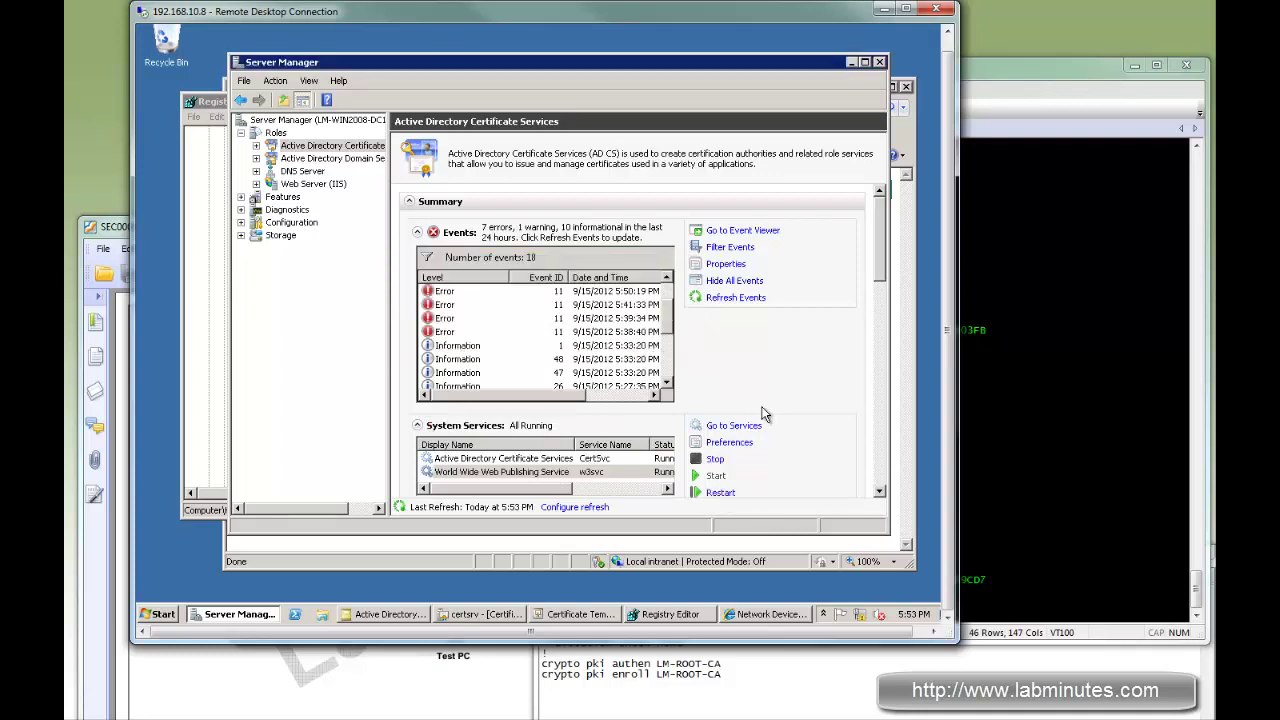
Reload the Network Device Enrollment Service page with the prefilled administrator credentials and check whether it still lists a challenge password
click(753, 686)
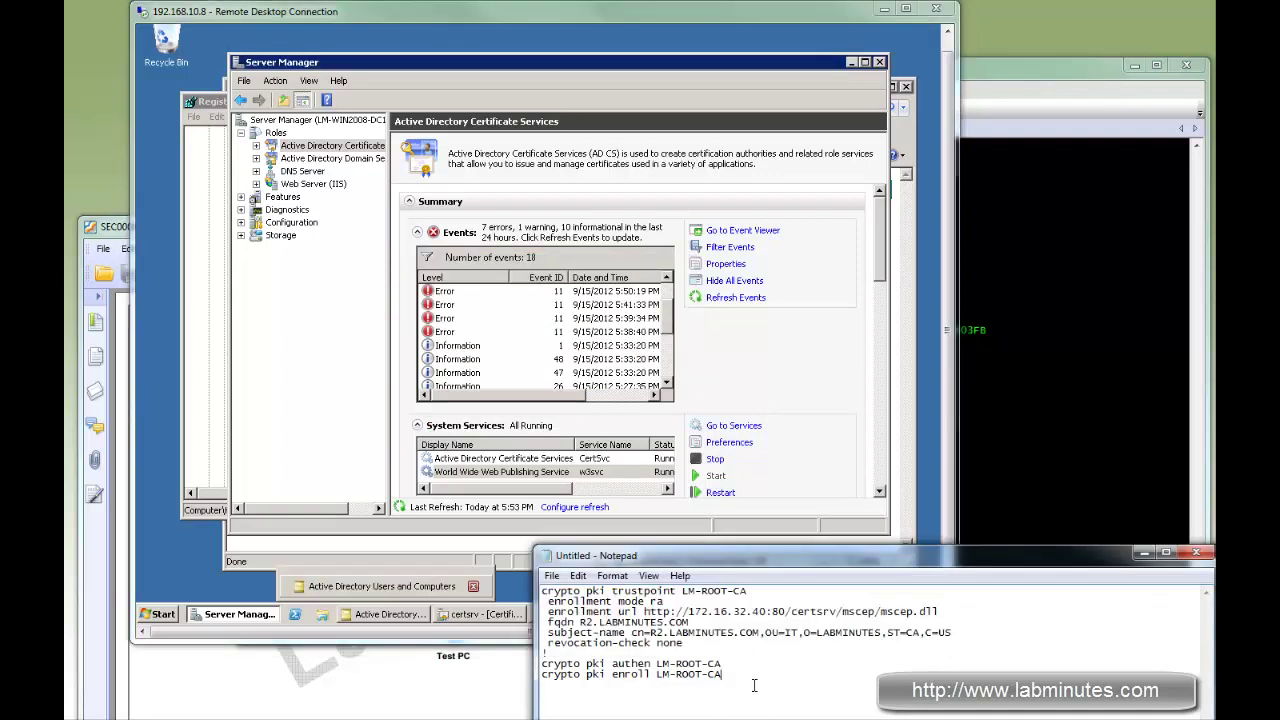
click(824, 368)
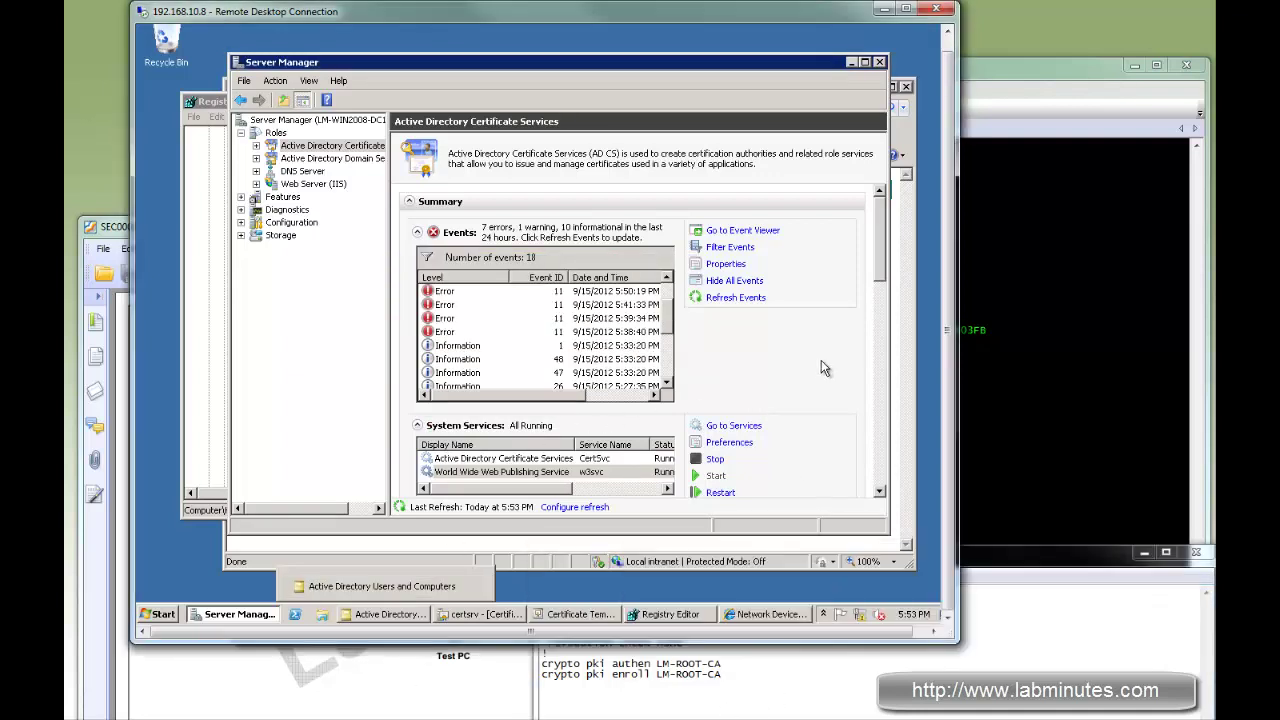
click(770, 614)
click(498, 352)
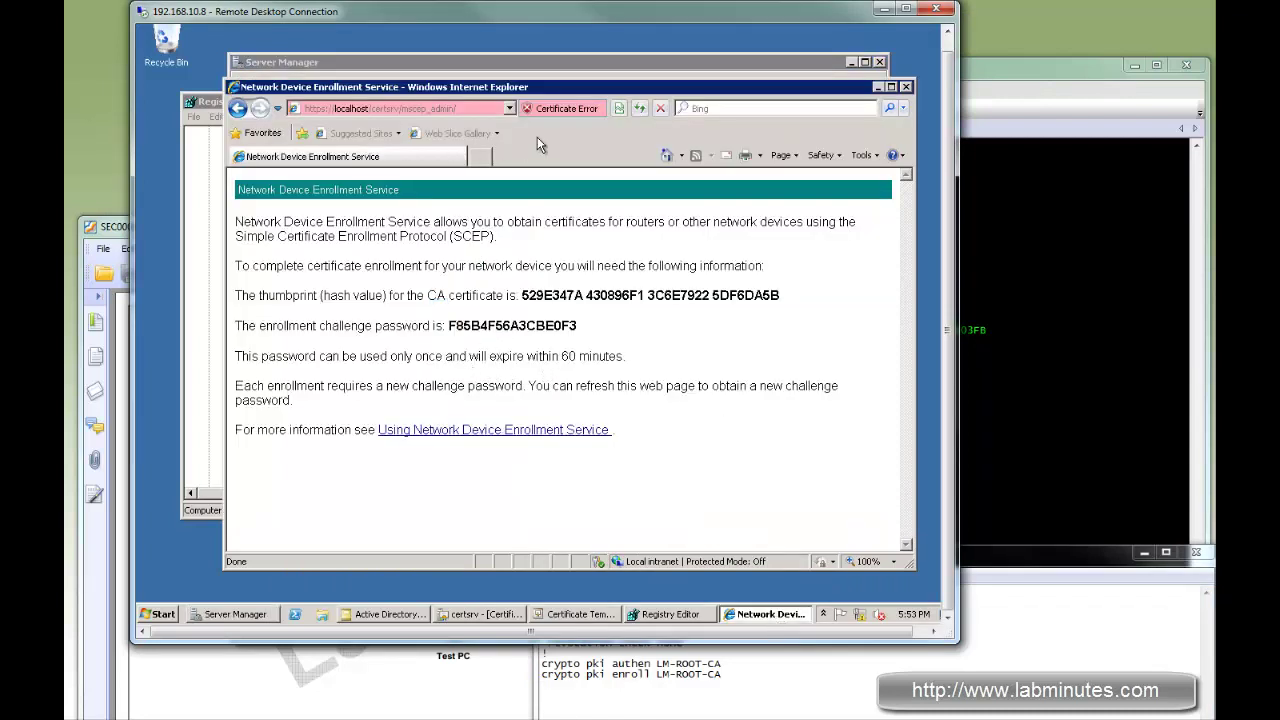
click(639, 109)
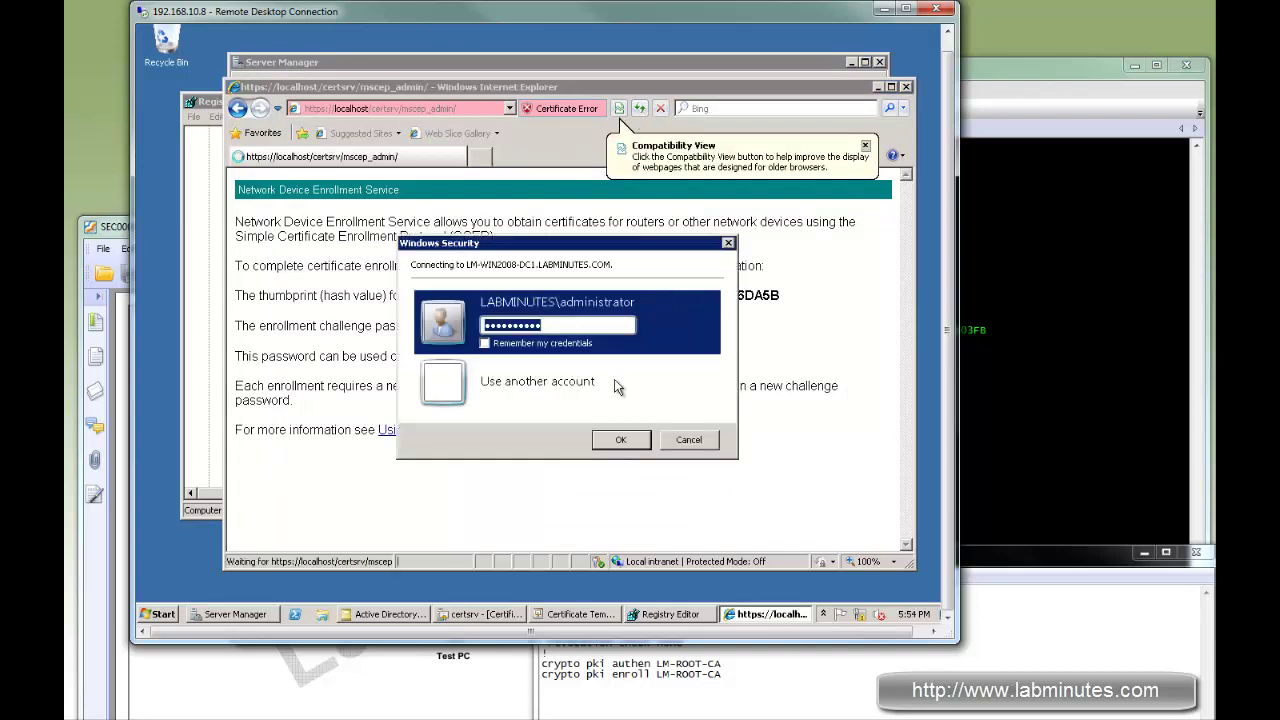
click(625, 438)
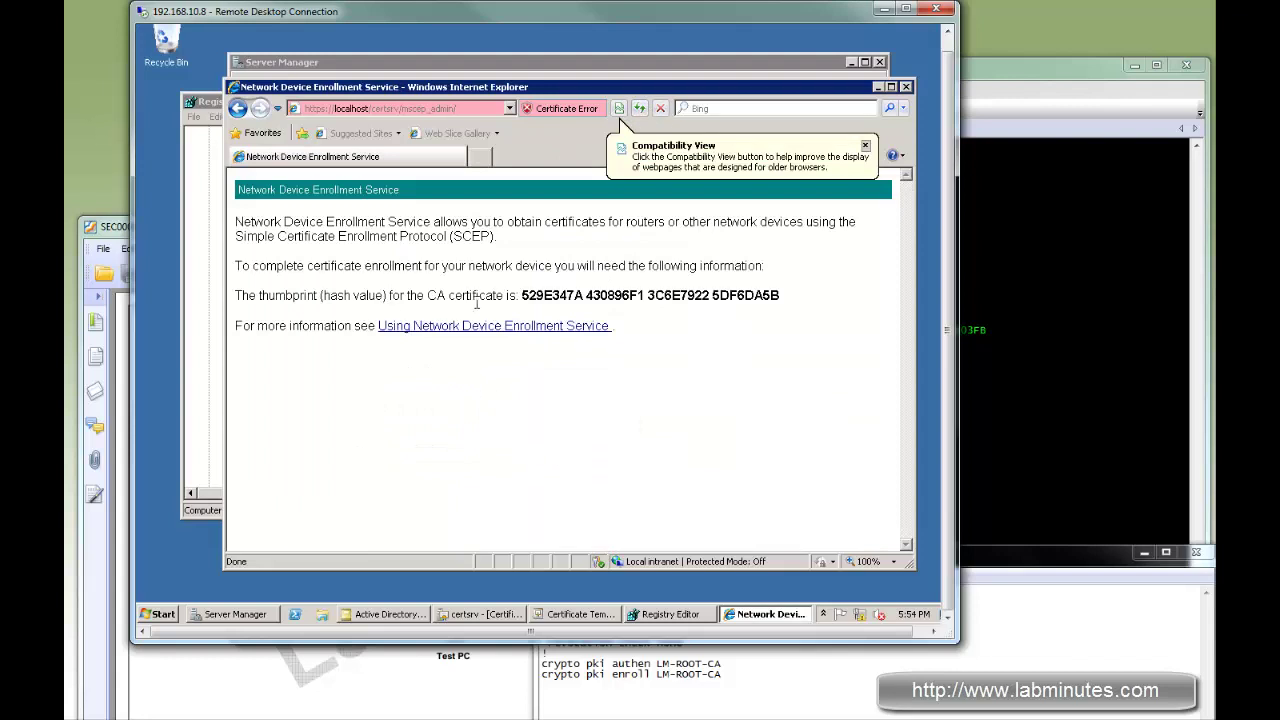
drag(390, 297, 427, 296)
click(631, 413)
drag(583, 296, 449, 296)
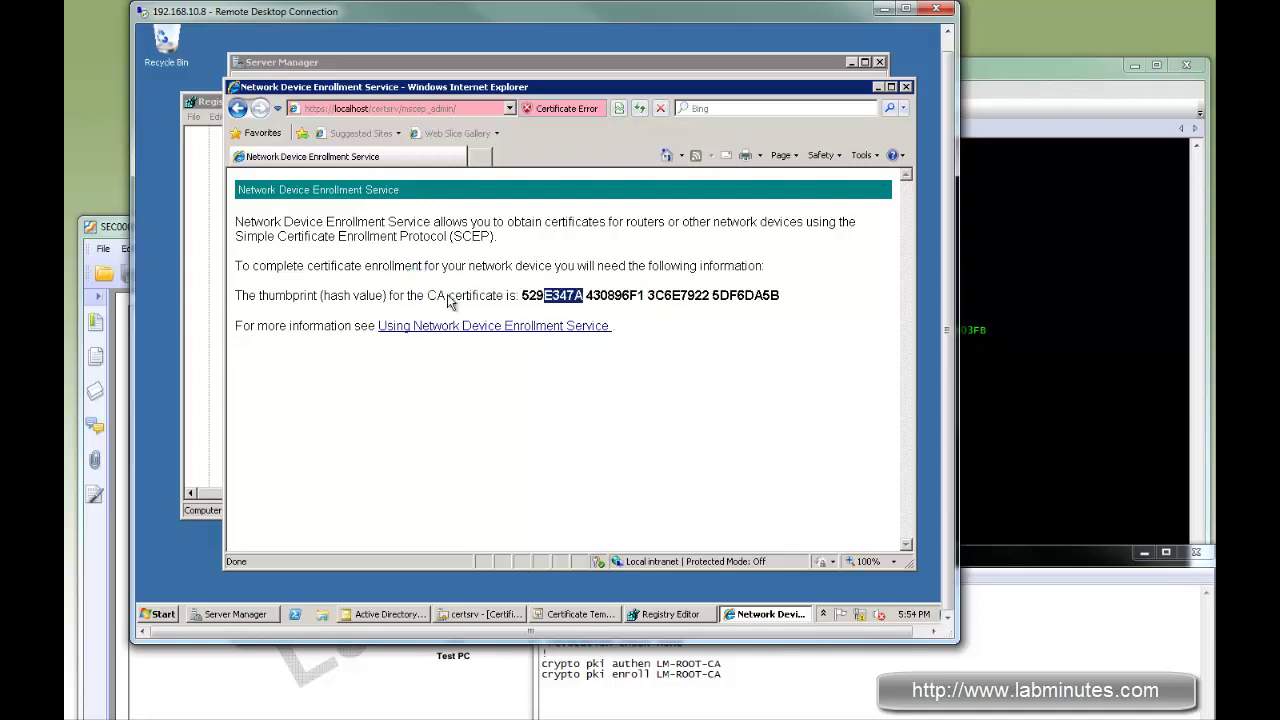
Switch to R1's terminal session, remove the trustpoint with no crypto pki trustpoint LM-ROOT-CA, and answer yes to the removal
click(788, 663)
click(1067, 364)
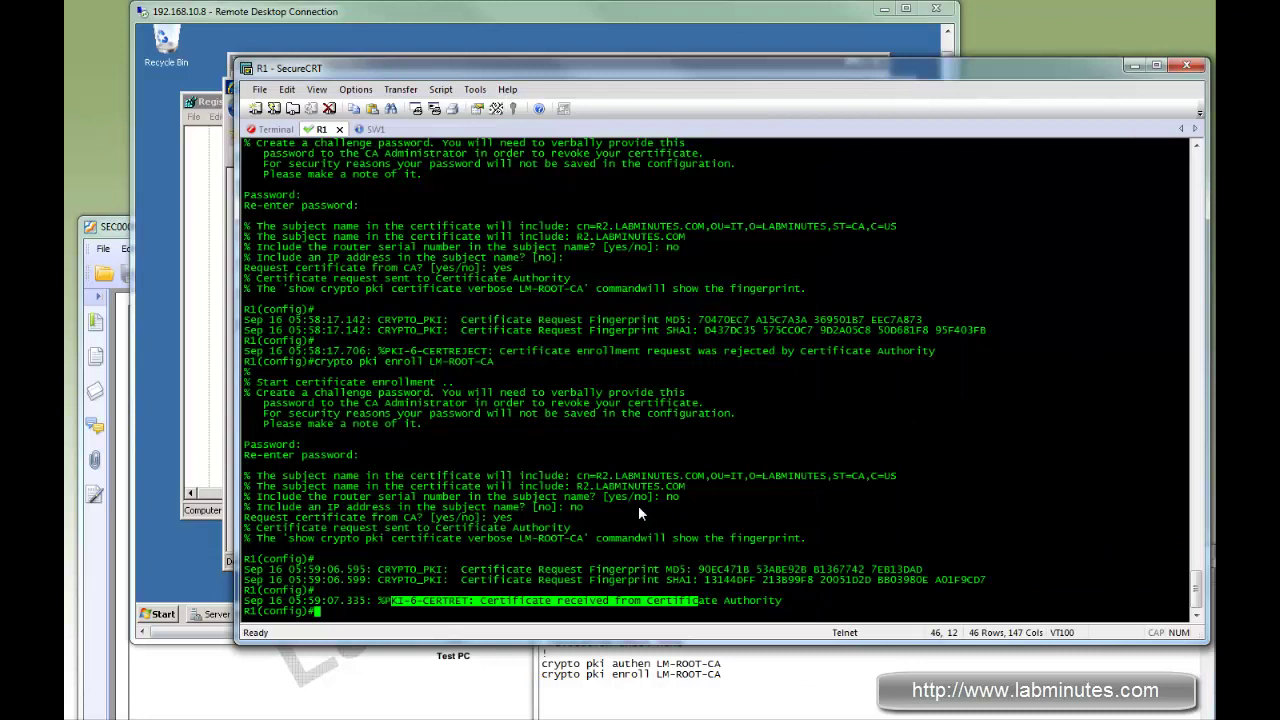
key(alt+Tab)
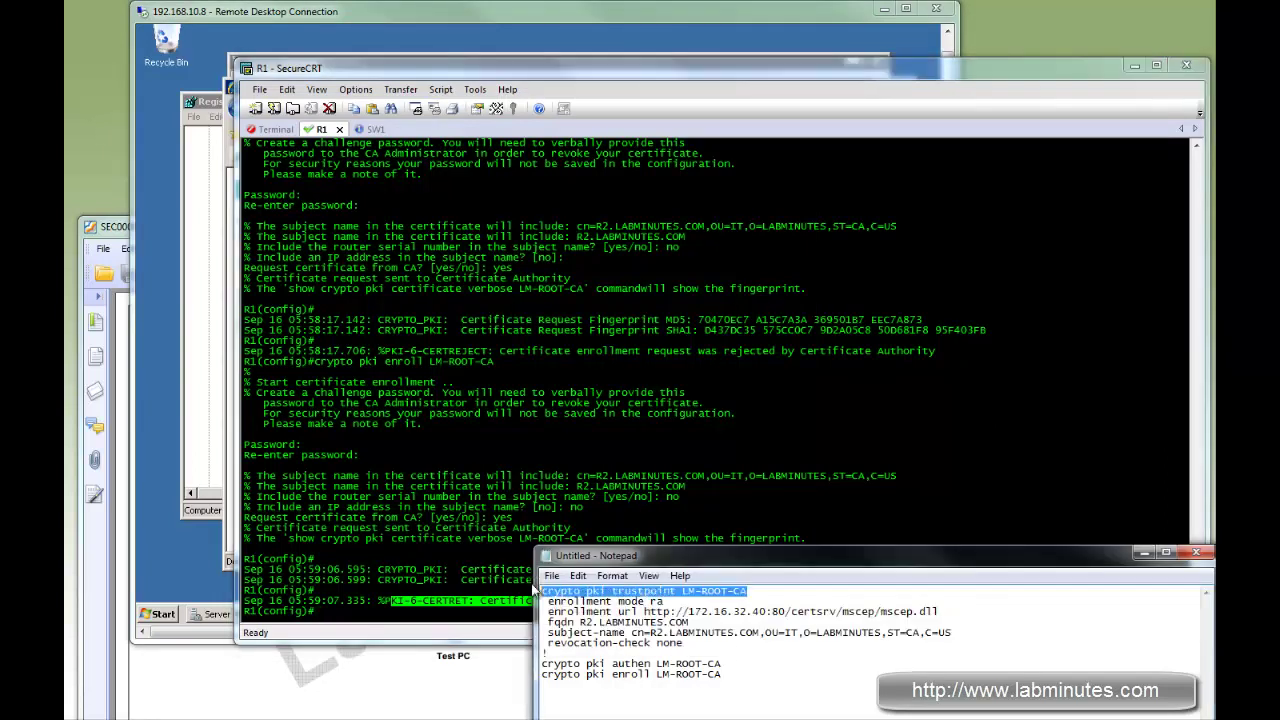
click(437, 570)
text(no crypto pki trustpoint LM-ROOT-CA)
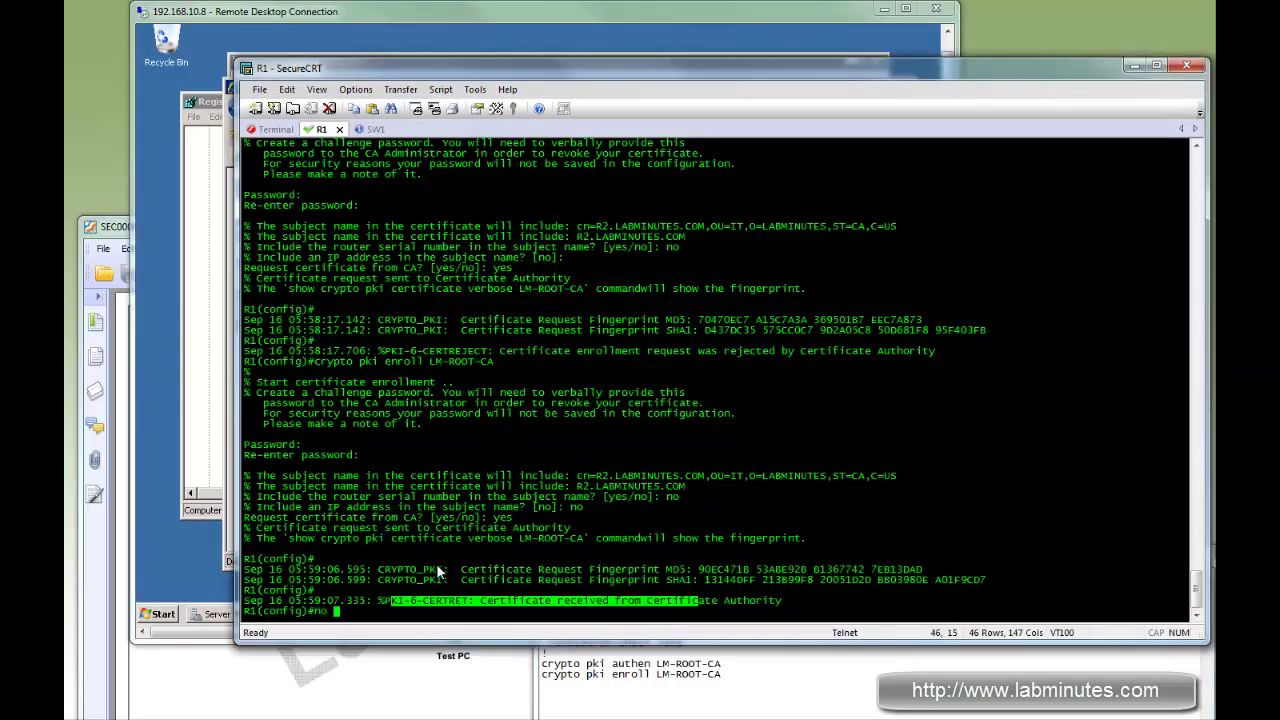
key(Return)
text(yes)
key(Return)
key(Return)
key(Return)
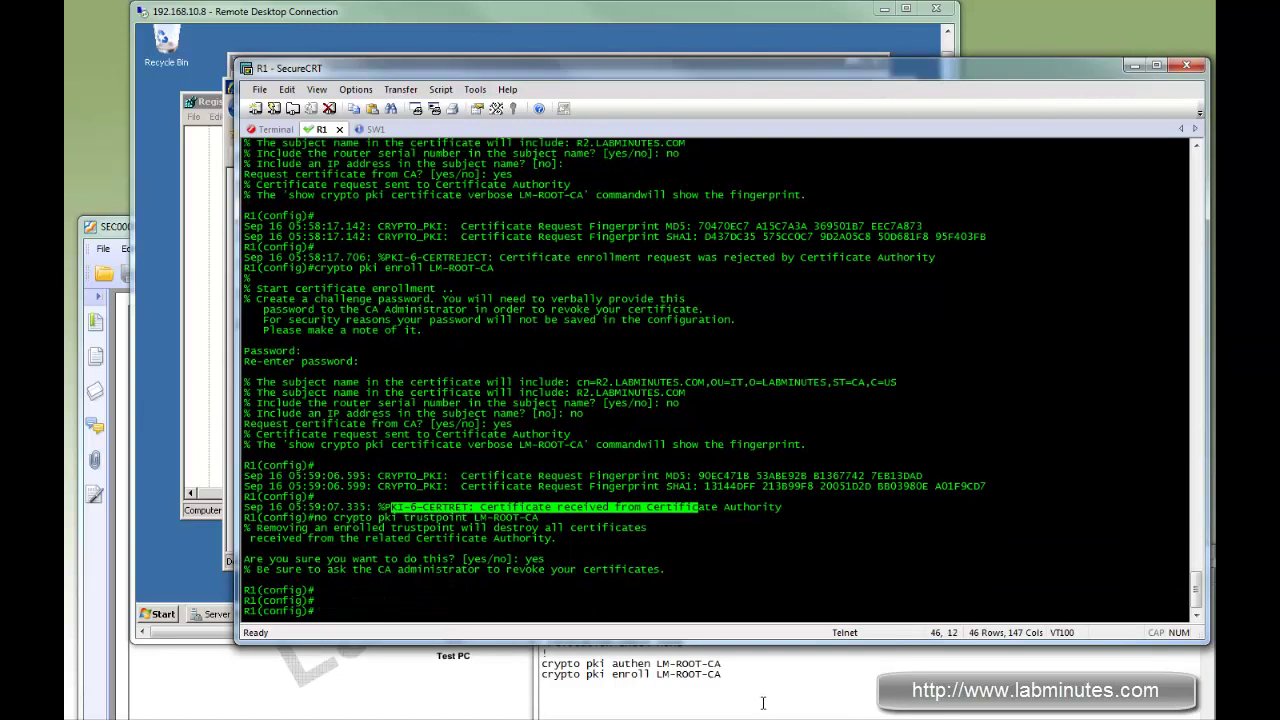
Change R2 to R3 in the fqdn and subject-name lines of the trustpoint configuration in Notepad
click(764, 700)
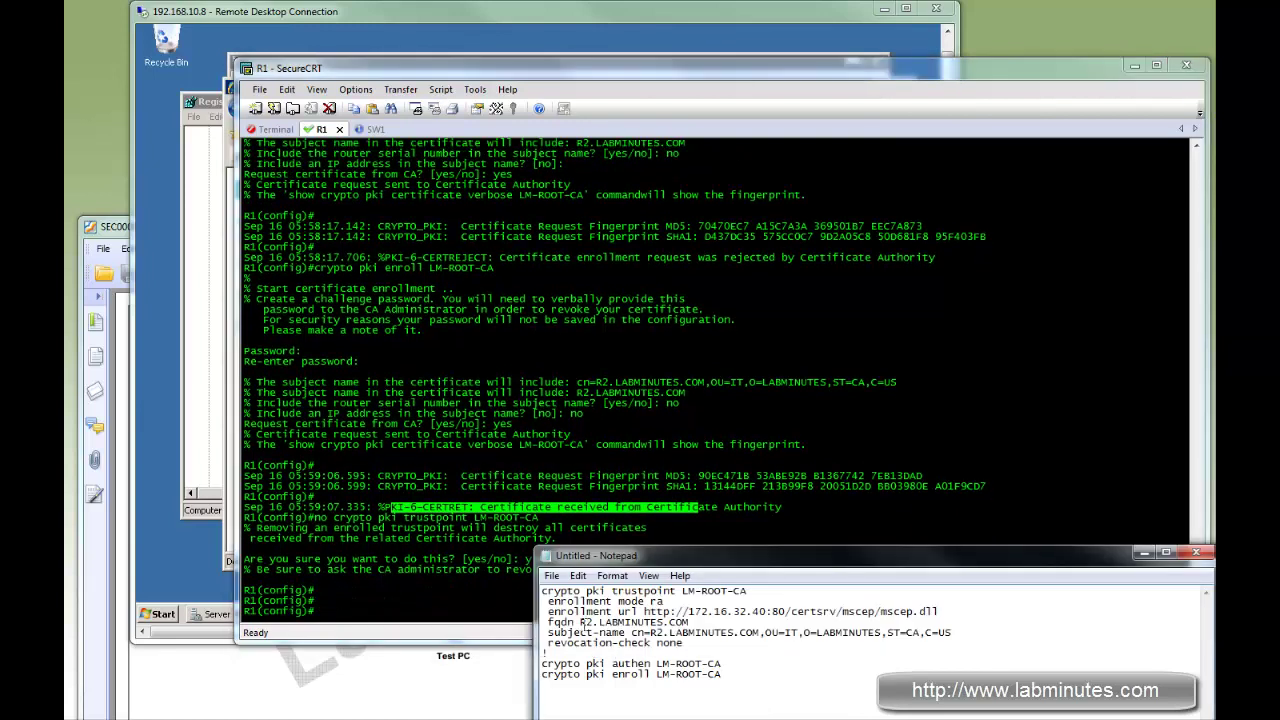
drag(585, 622, 664, 632)
text(33)
Copy the trustpoint configuration through crypto pki authen LM-ROOT-CA into R1 and accept the CA certificate with yes
click(720, 663)
shift+click(539, 592)
key(ctrl+c)
click(452, 563)
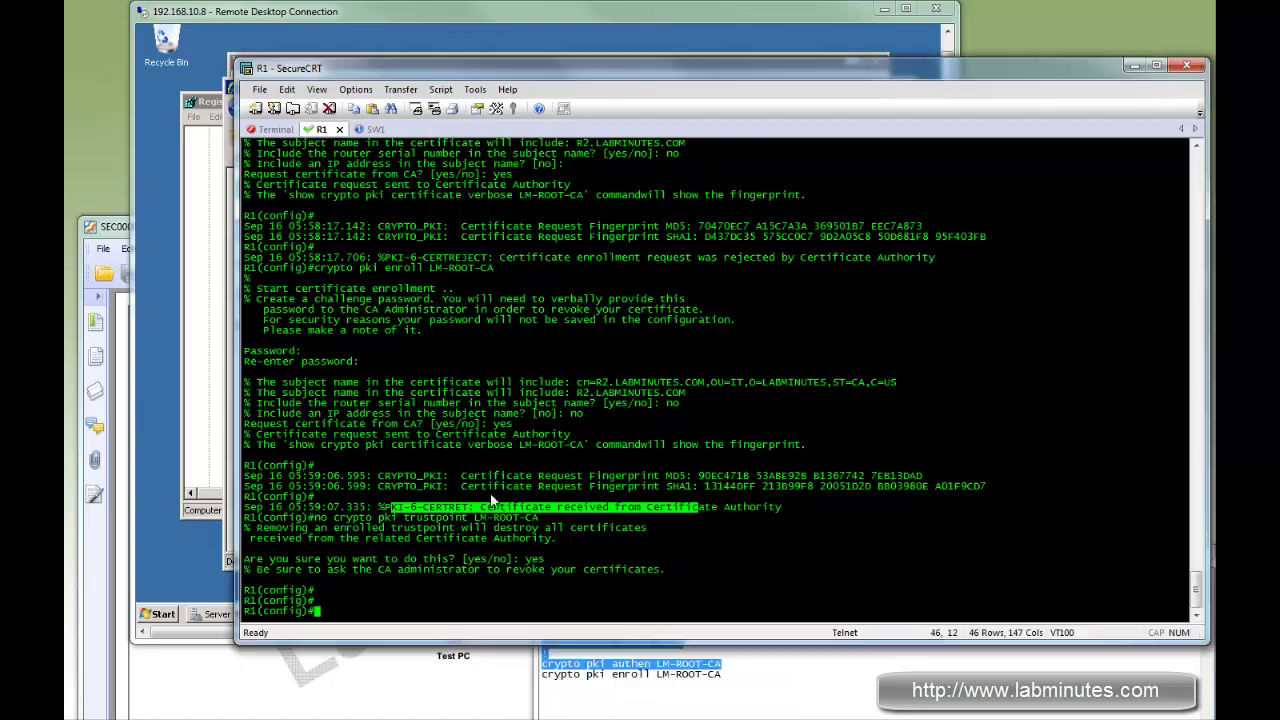
right_click(492, 497)
click(512, 514)
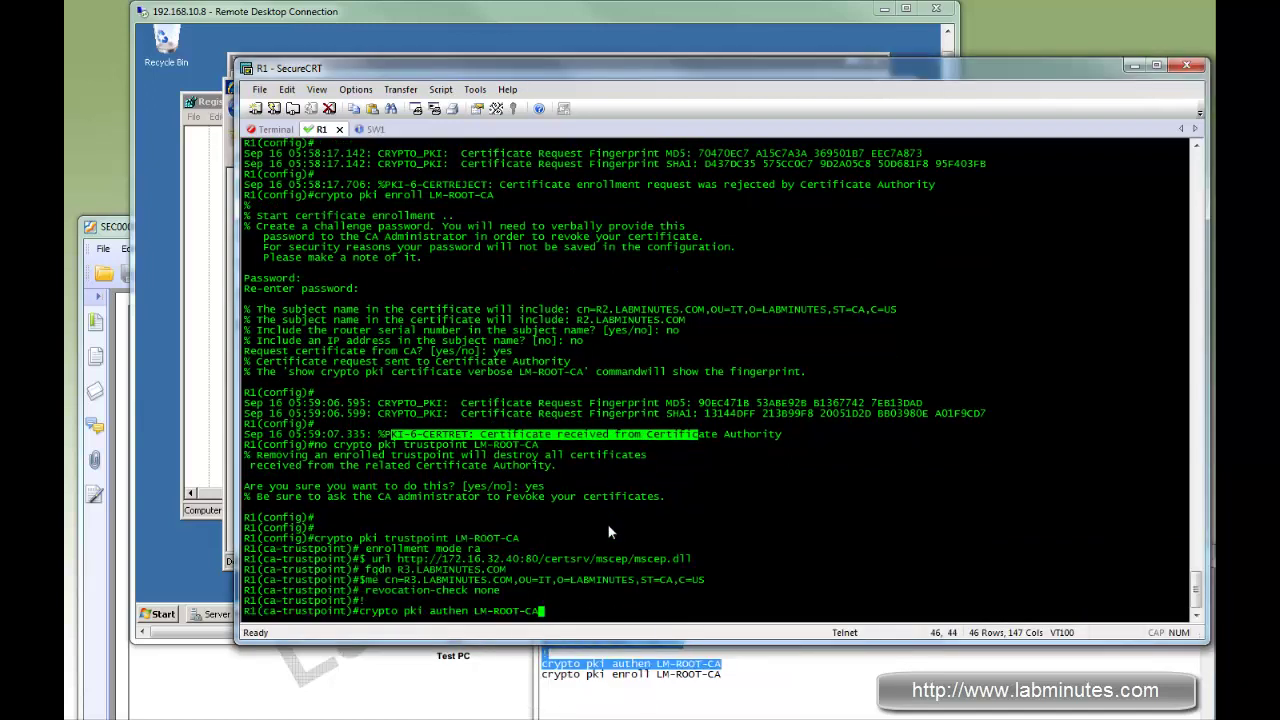
text(yes)
key(Return)
key(Return)
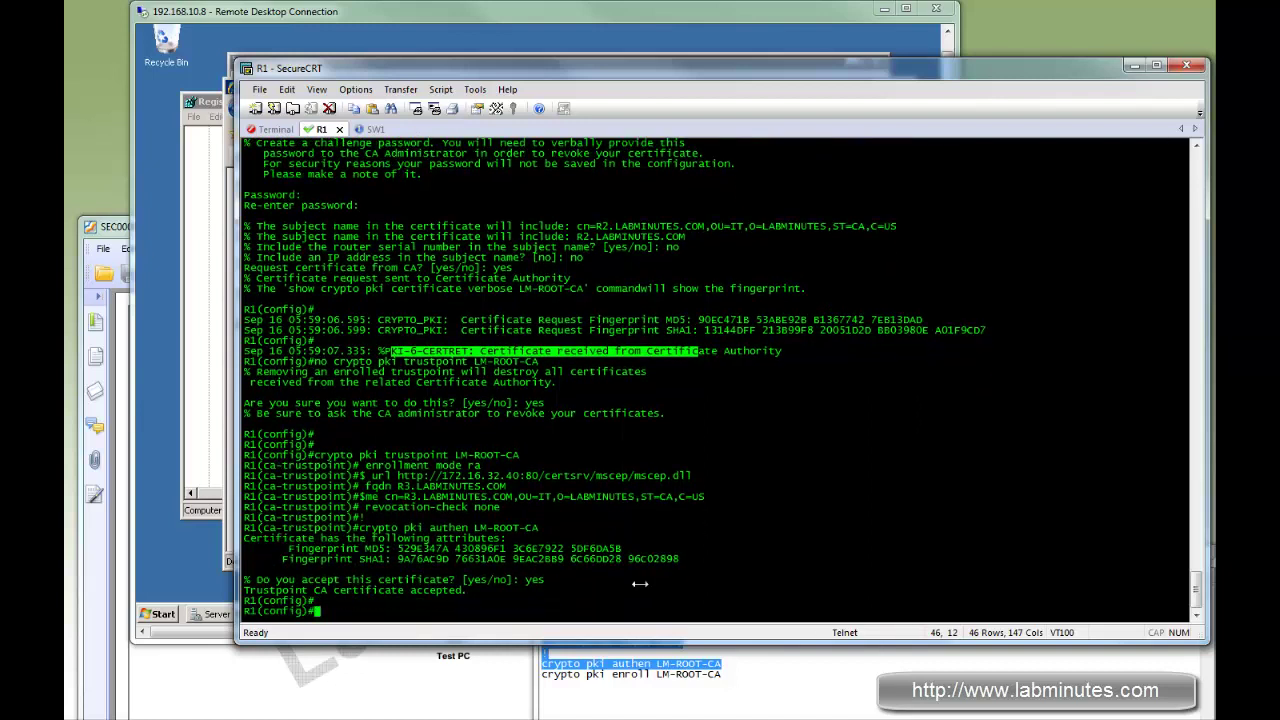
Copy crypto pki enroll LM-ROOT-CA from Notepad, run it on R1, and leave both challenge password prompts blank
drag(726, 677, 524, 680)
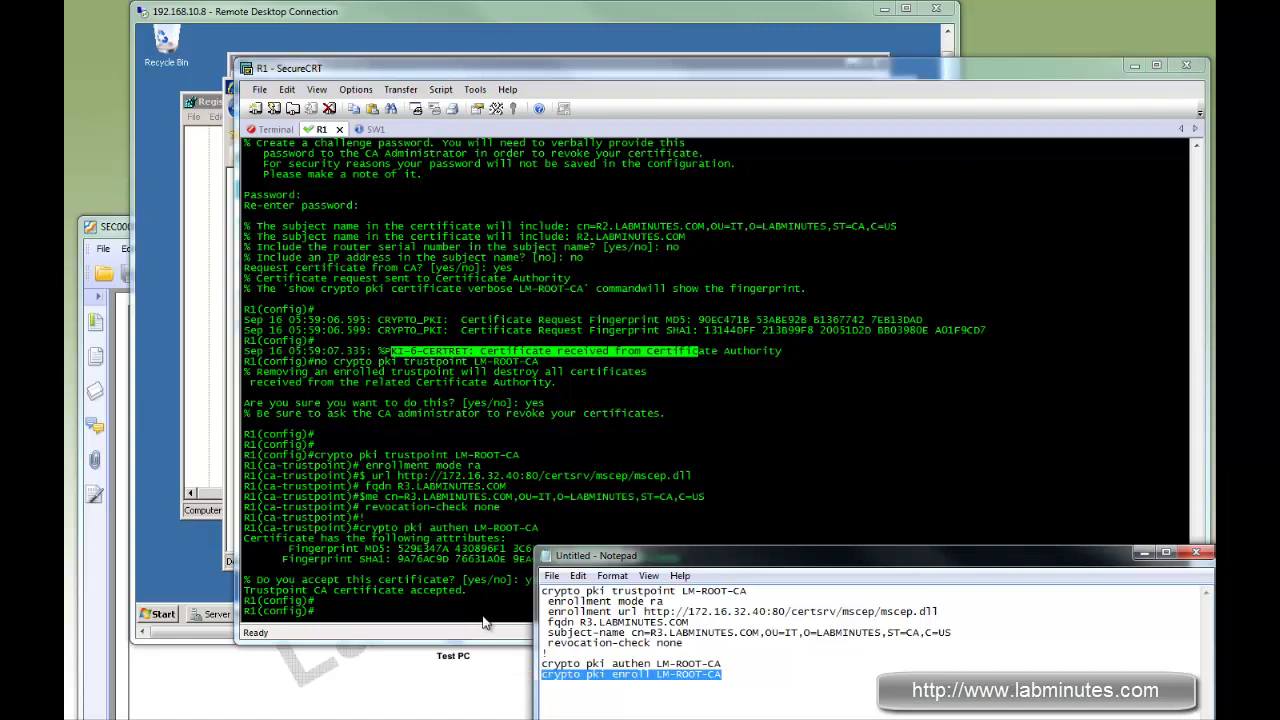
click(488, 625)
right_click(488, 622)
click(530, 427)
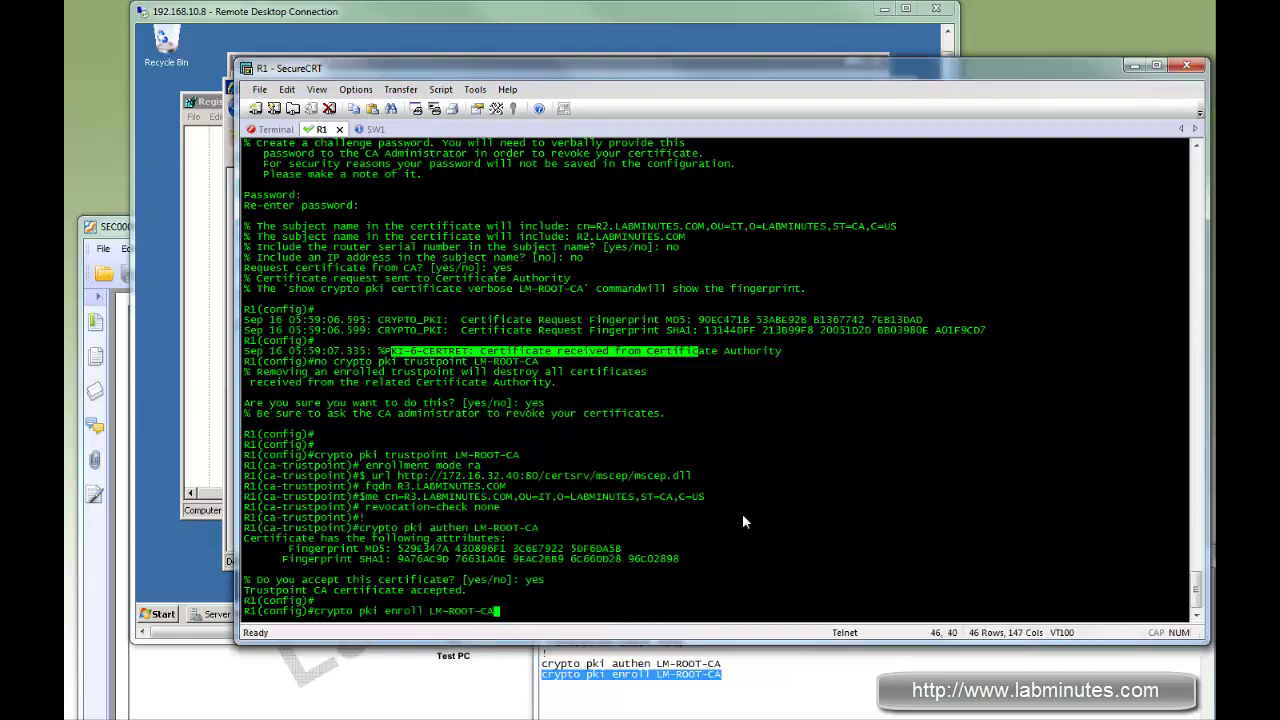
key(Return)
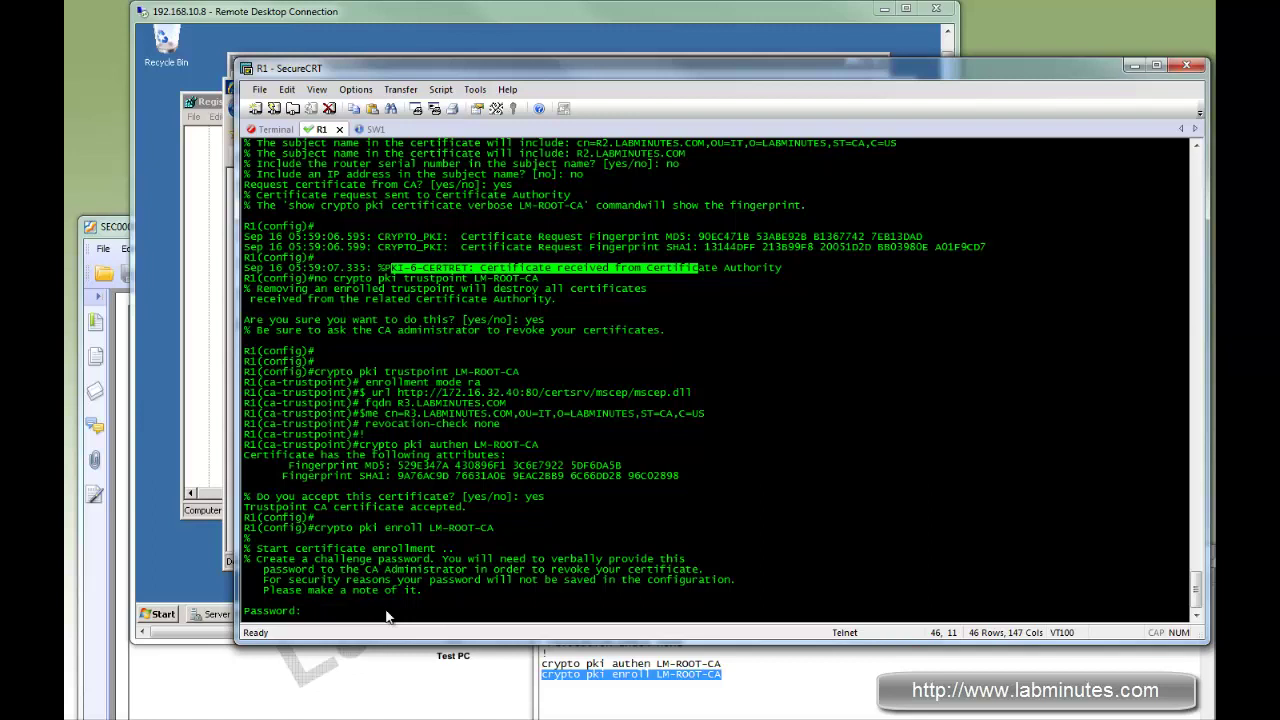
key(Return)
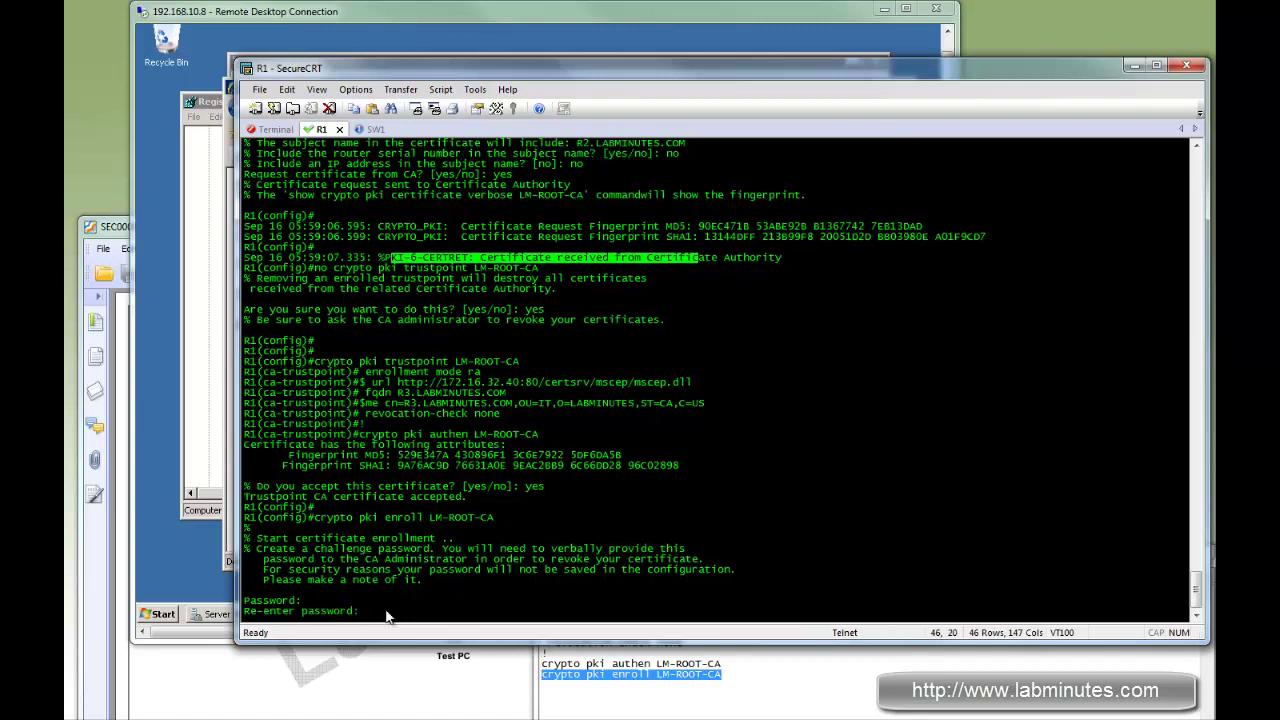
key(Return)
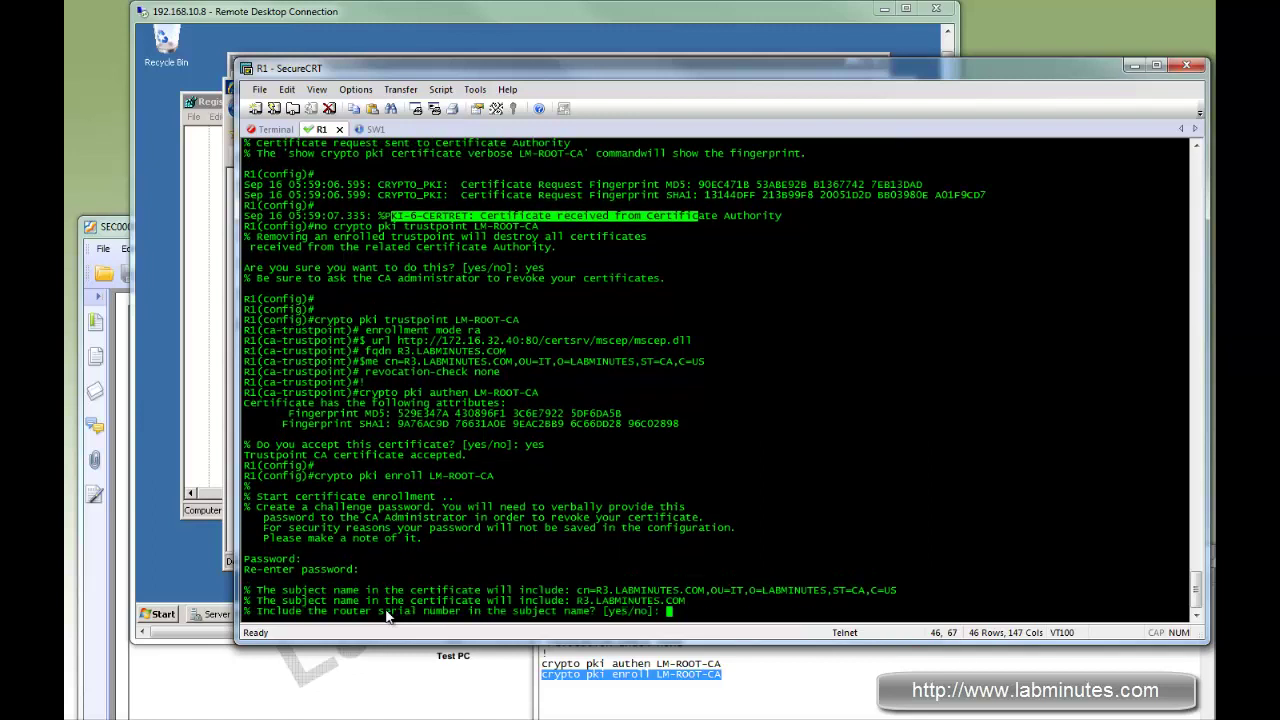
Answer no to including the serial number, accept the default for the IP address, request the certificate with yes, and highlight the log message on R1
text(no)
key(Return)
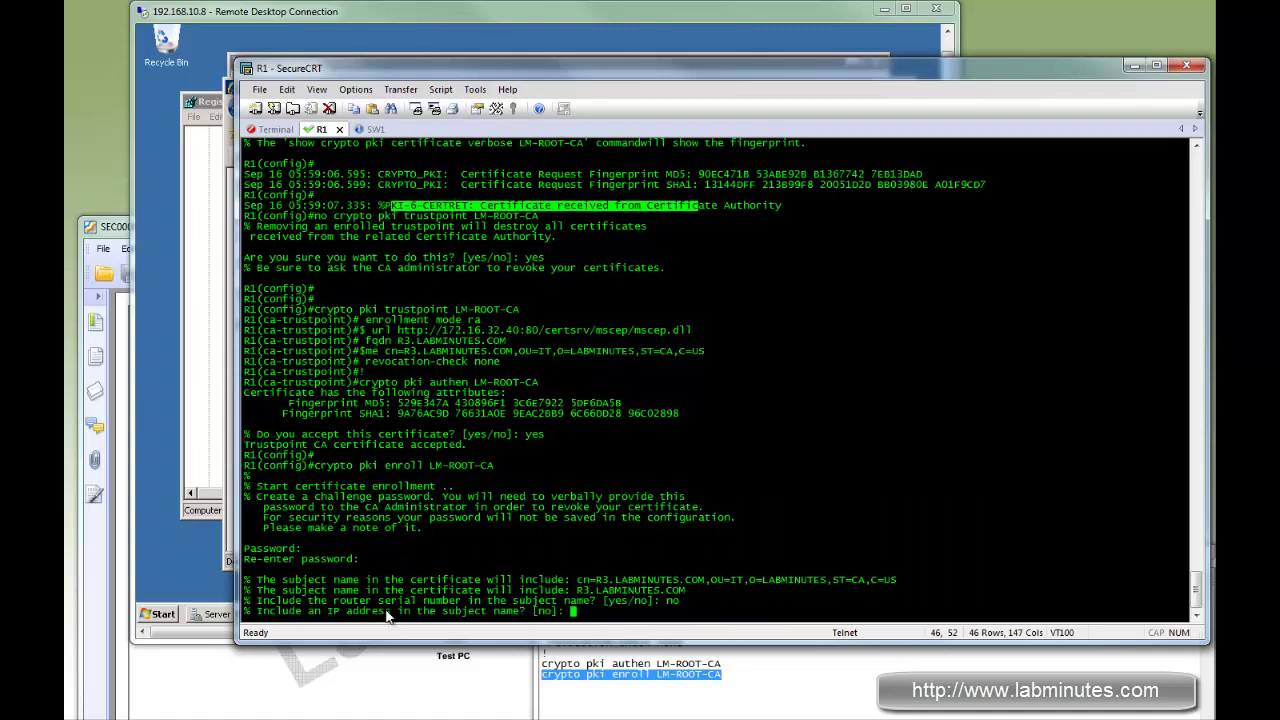
key(Return)
text(yes)
key(Return)
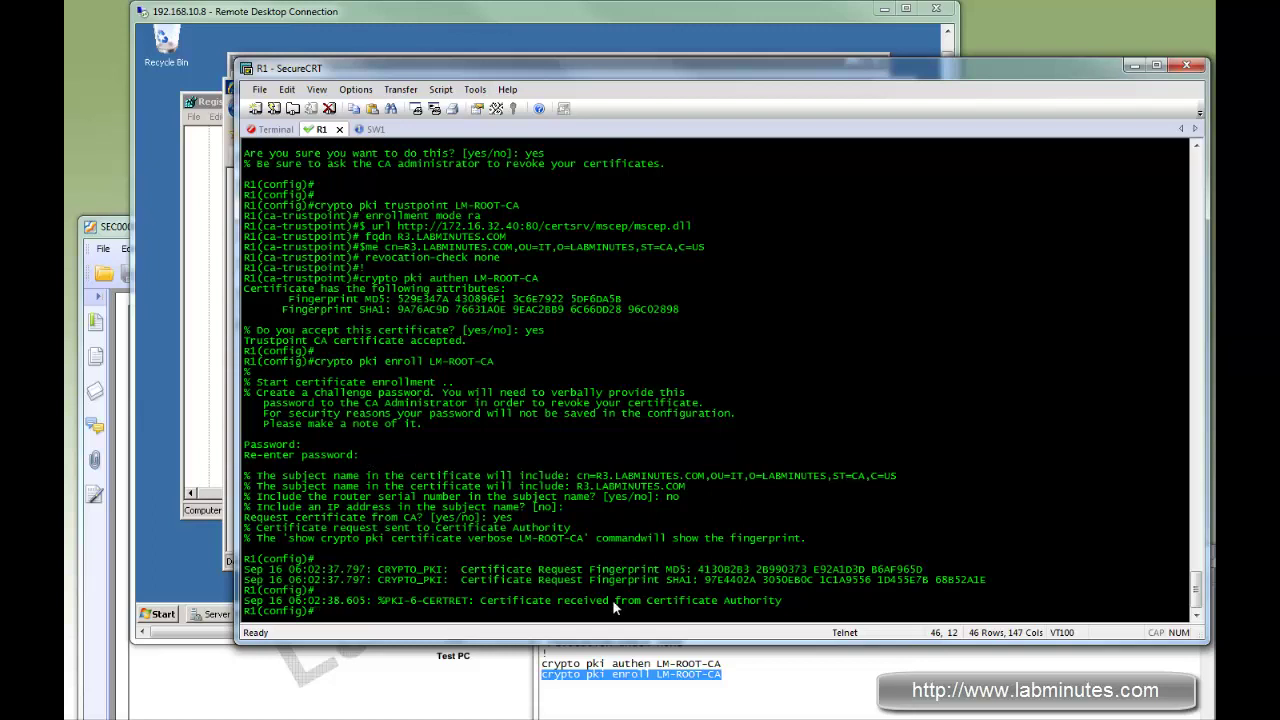
drag(718, 601, 415, 598)
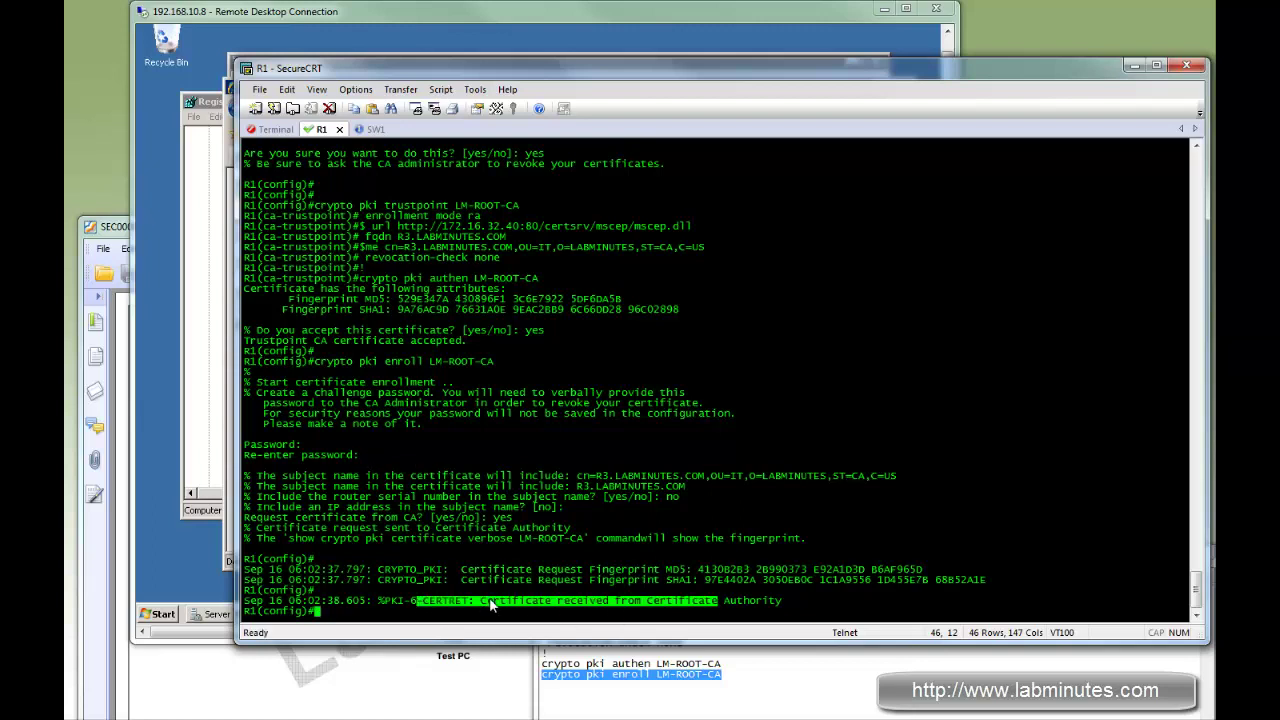
drag(481, 601, 694, 600)
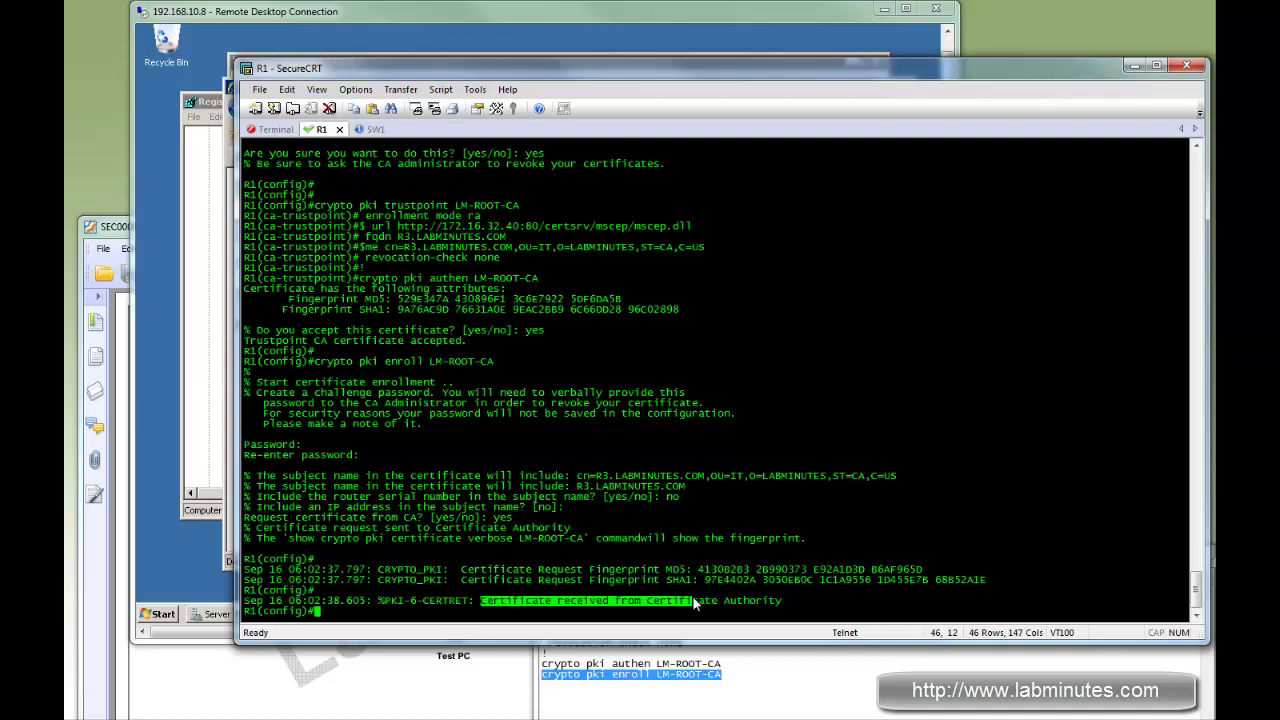
Switch to the CA server's remote desktop, refresh Issued Certificates in certsrv, and inspect the certificate with request ID 8
click(505, 13)
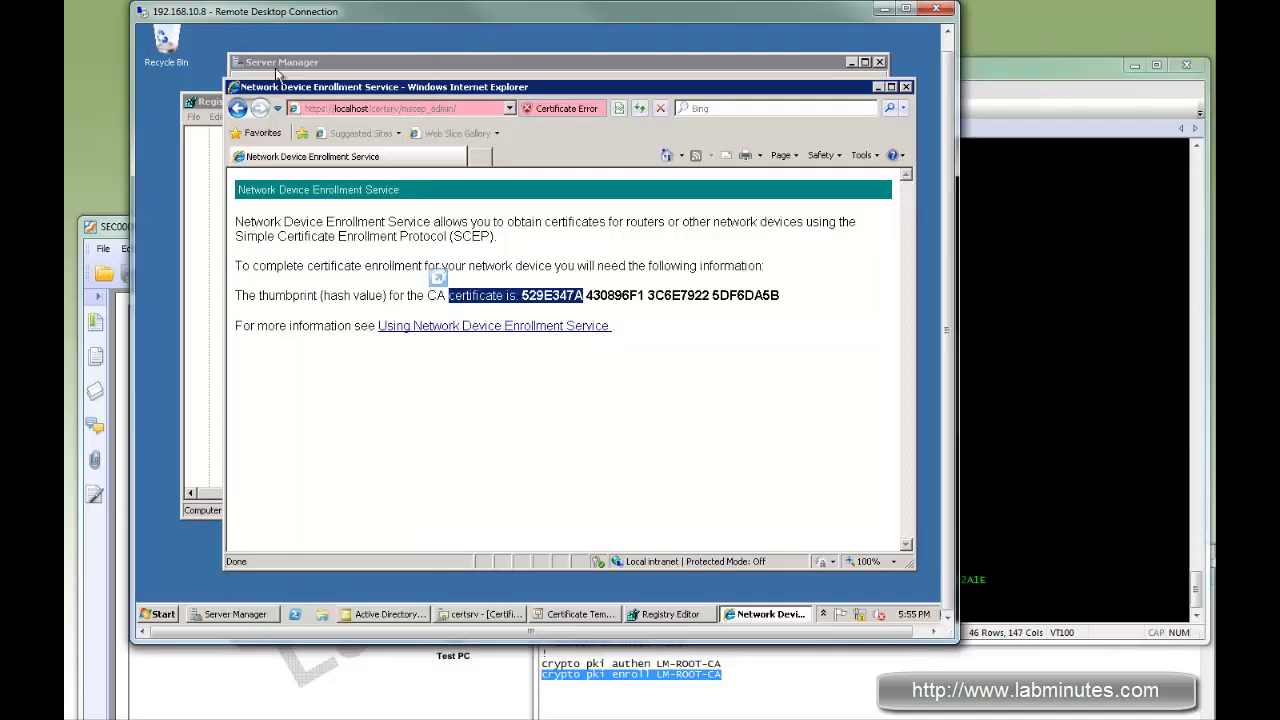
click(212, 101)
click(367, 63)
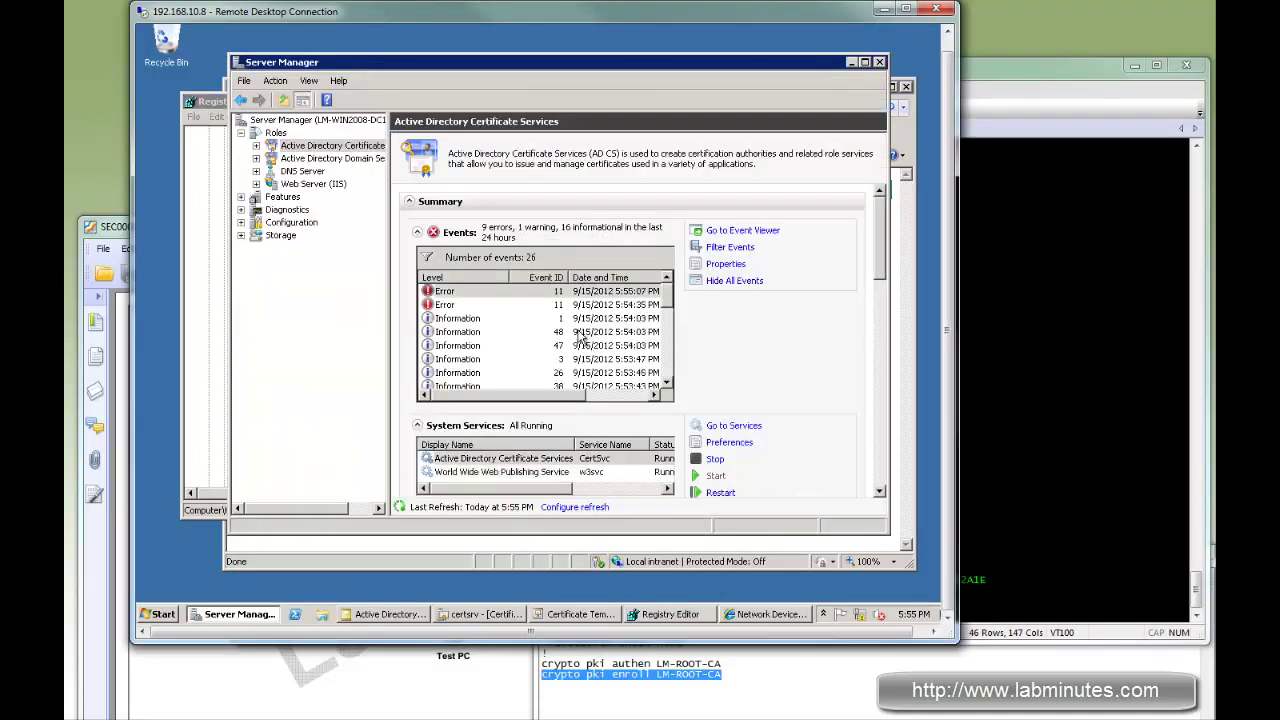
click(462, 618)
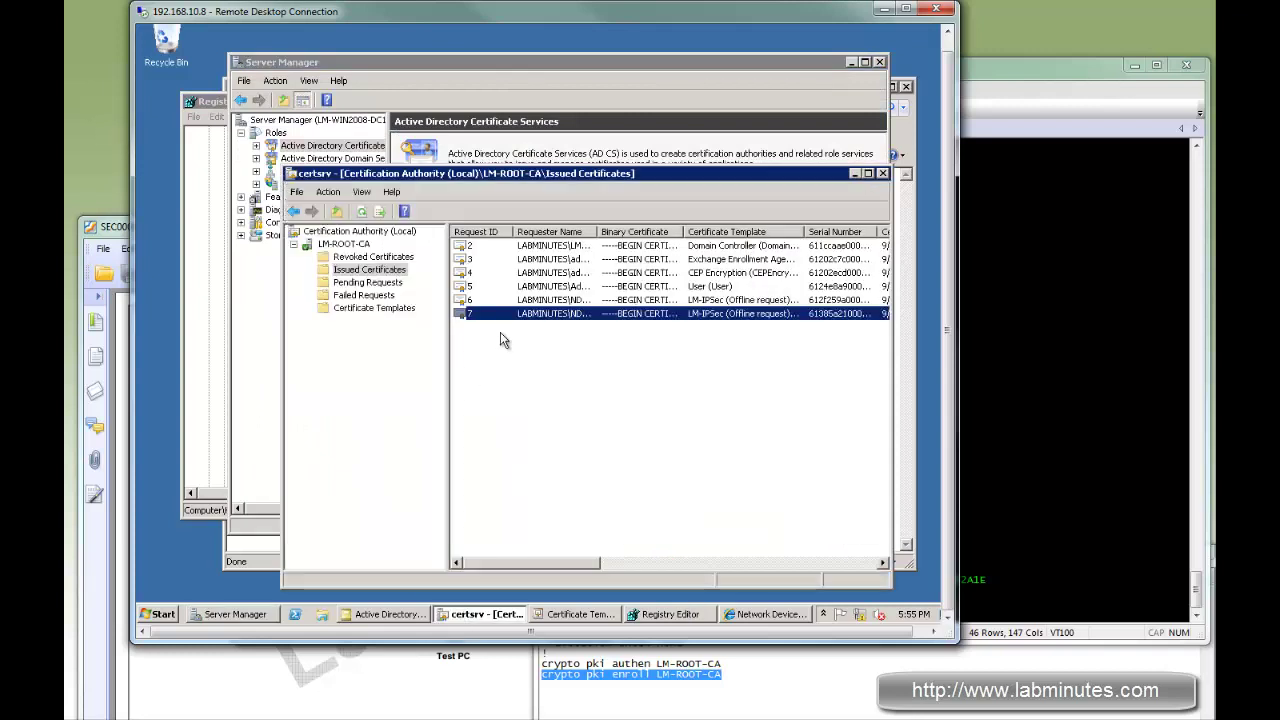
click(361, 211)
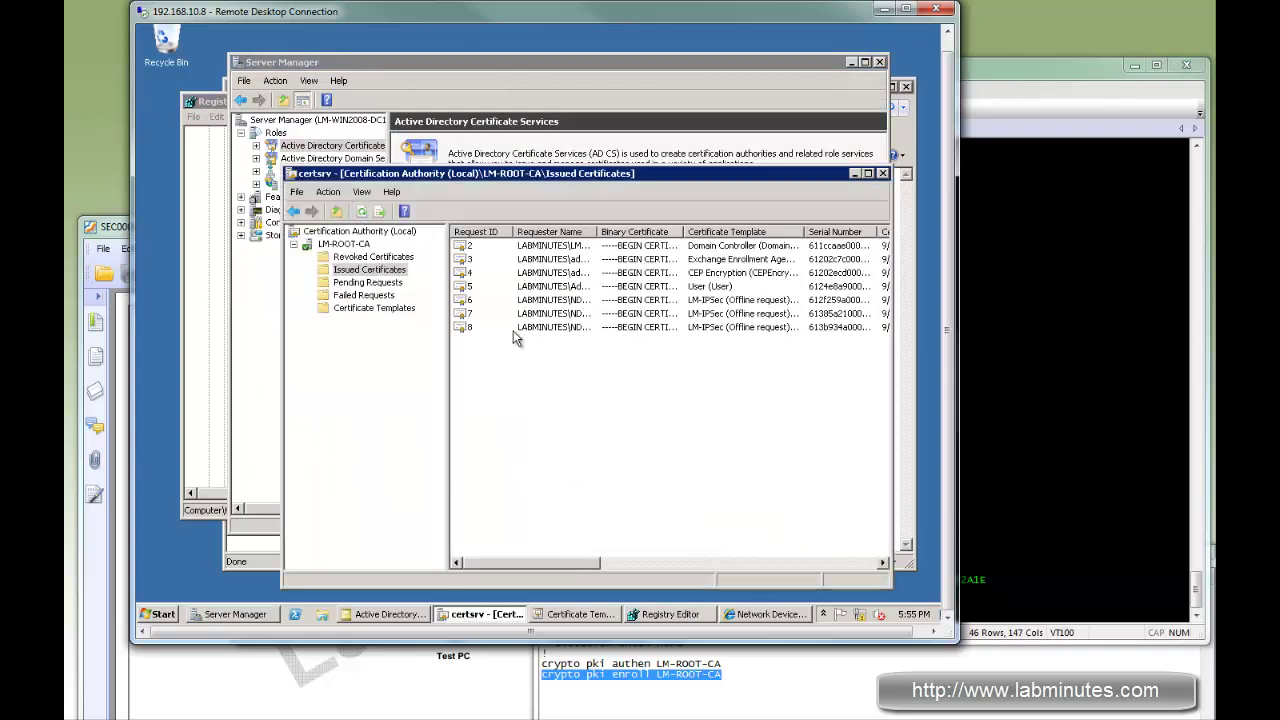
double_click(519, 330)
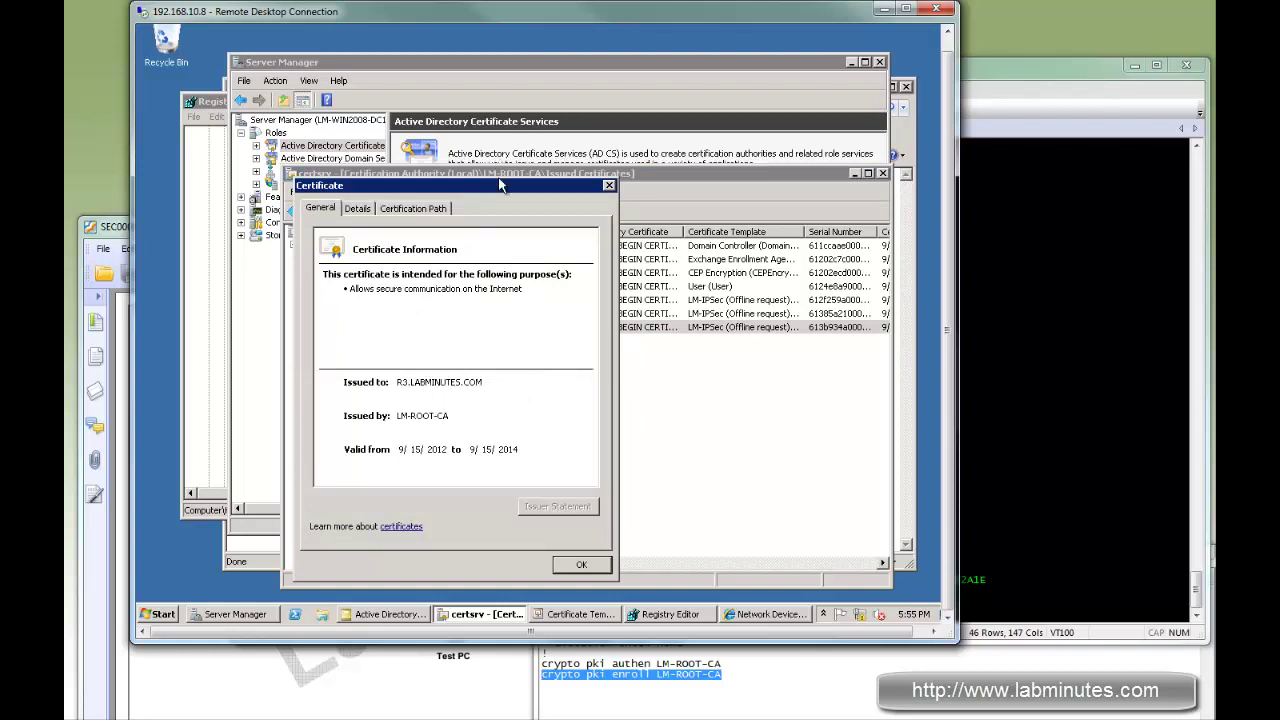
drag(519, 192, 557, 194)
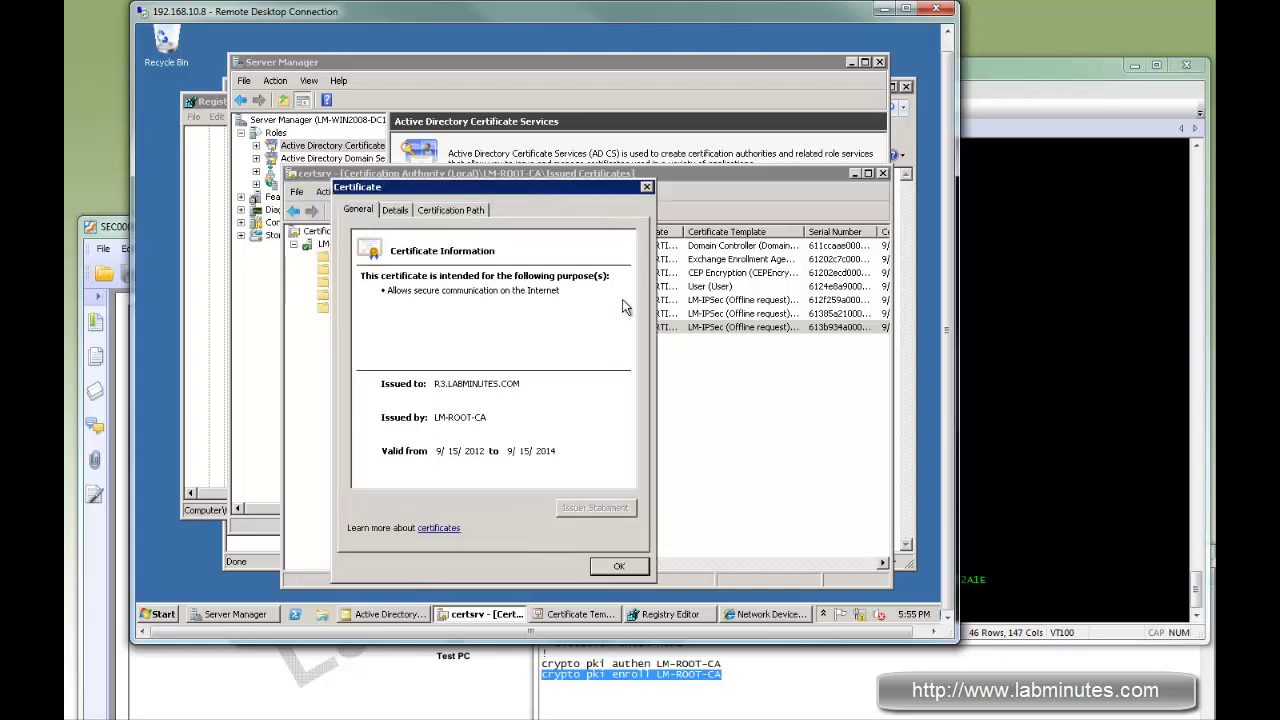
click(617, 566)
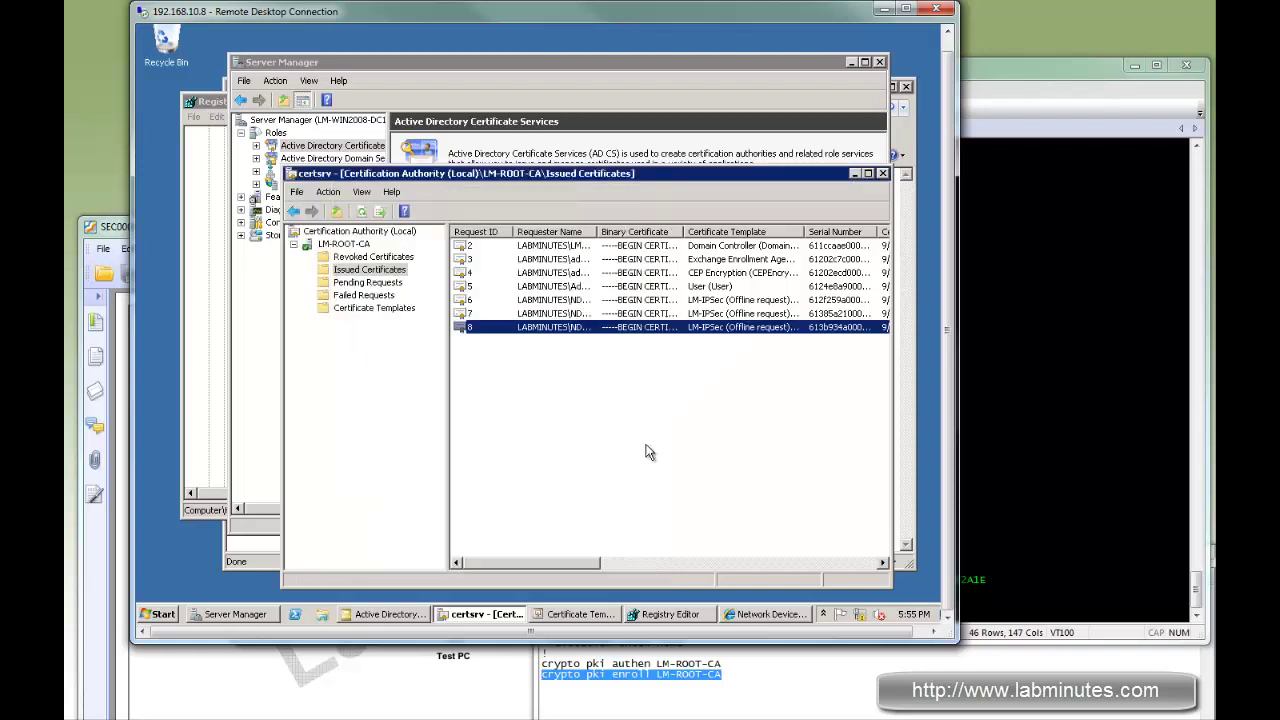
Look back at R1's terminal session and view the Pending Requests of LM-ROOT-CA on the CA server
click(1054, 347)
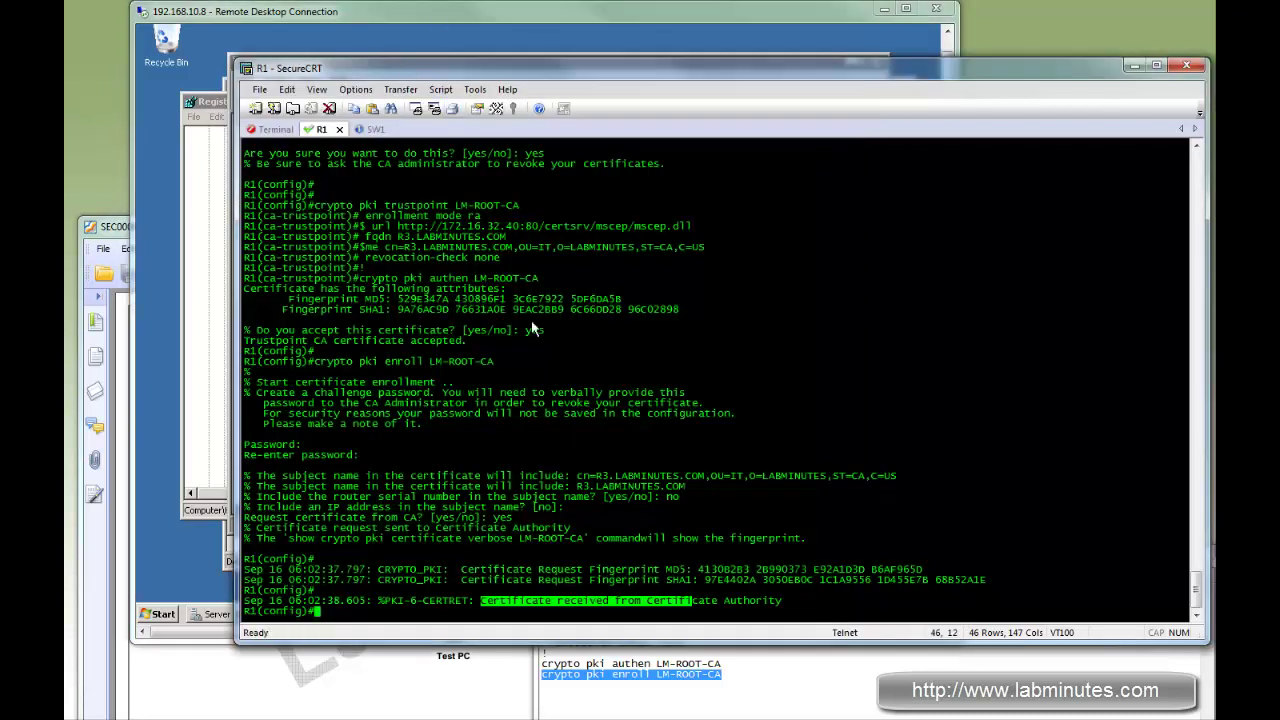
click(439, 14)
drag(553, 178, 530, 176)
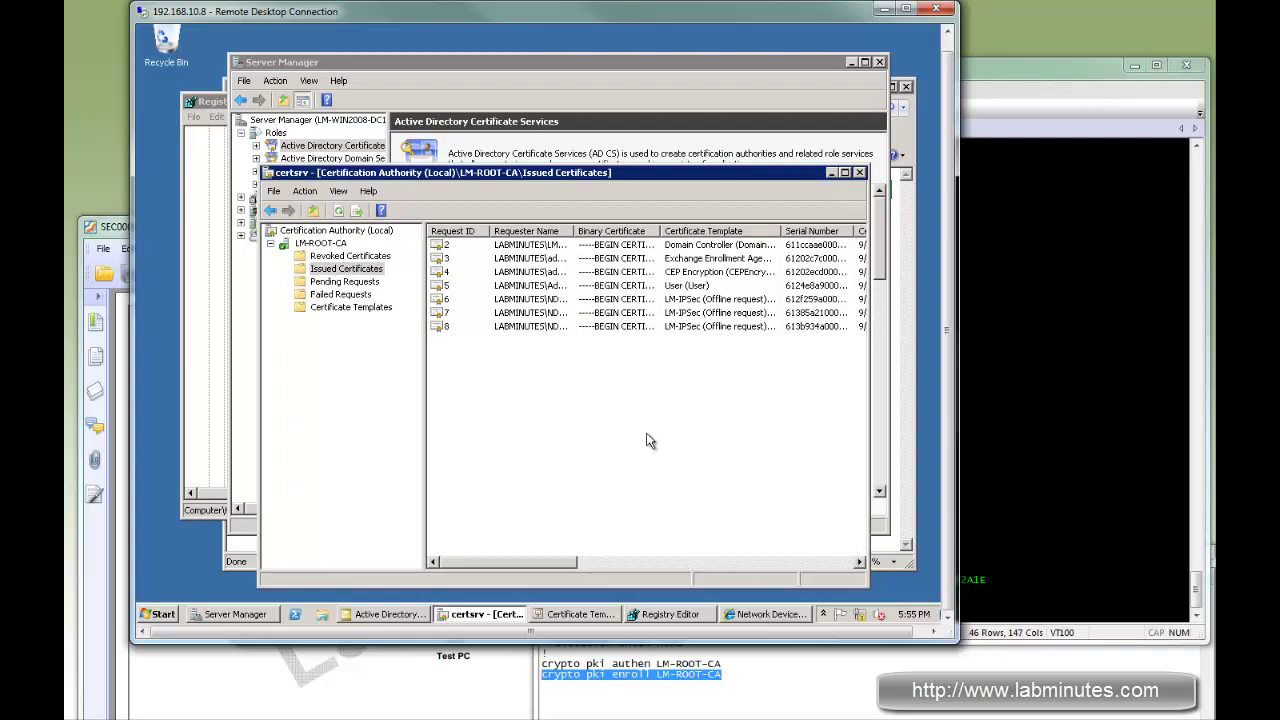
click(1036, 420)
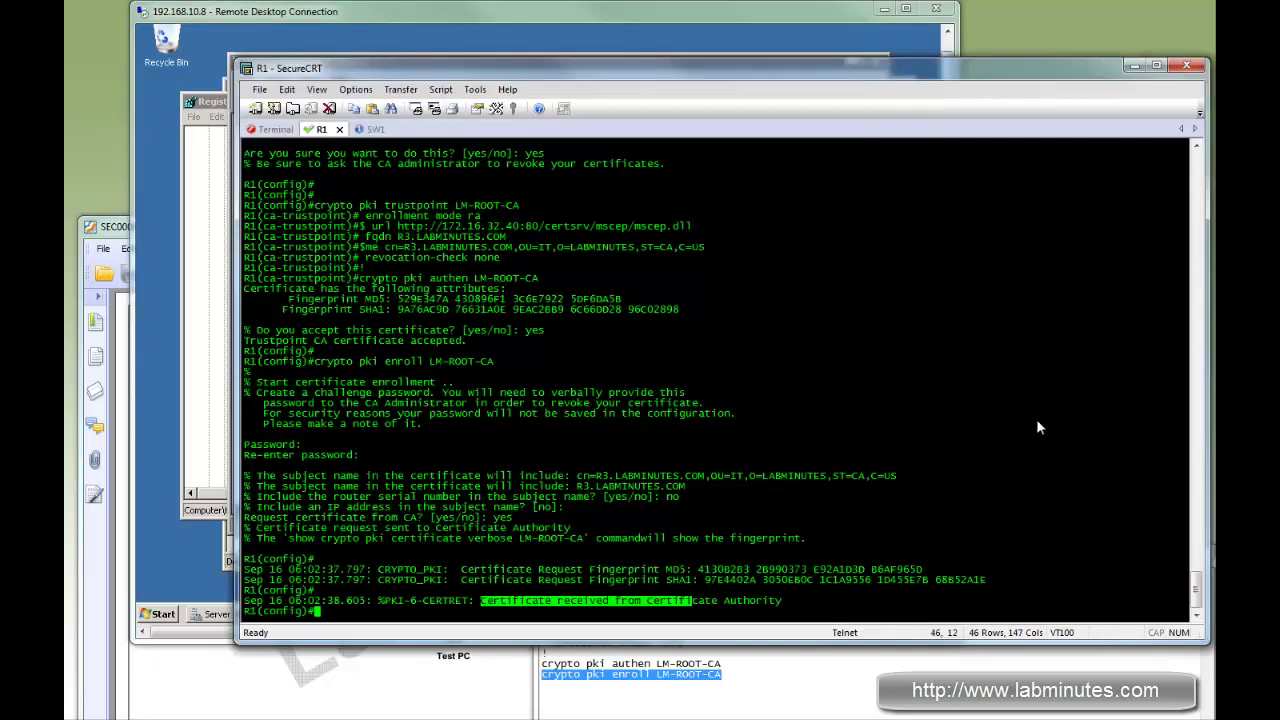
click(619, 12)
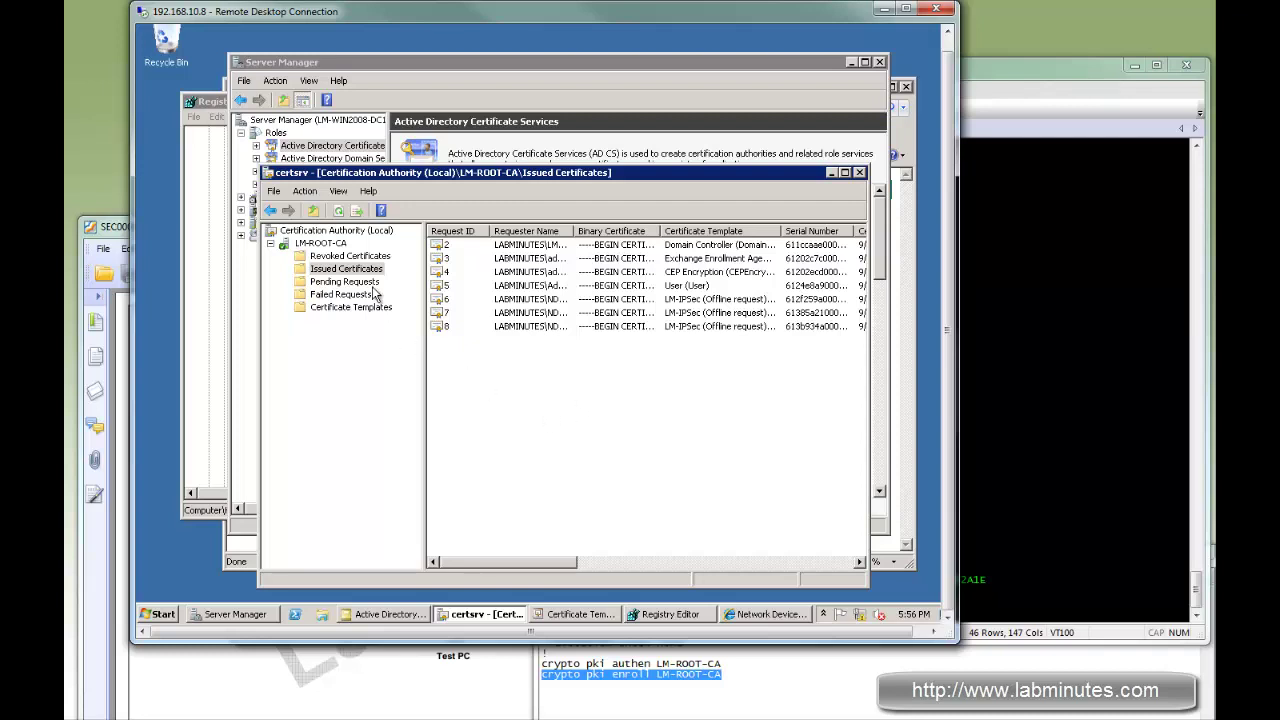
click(368, 283)
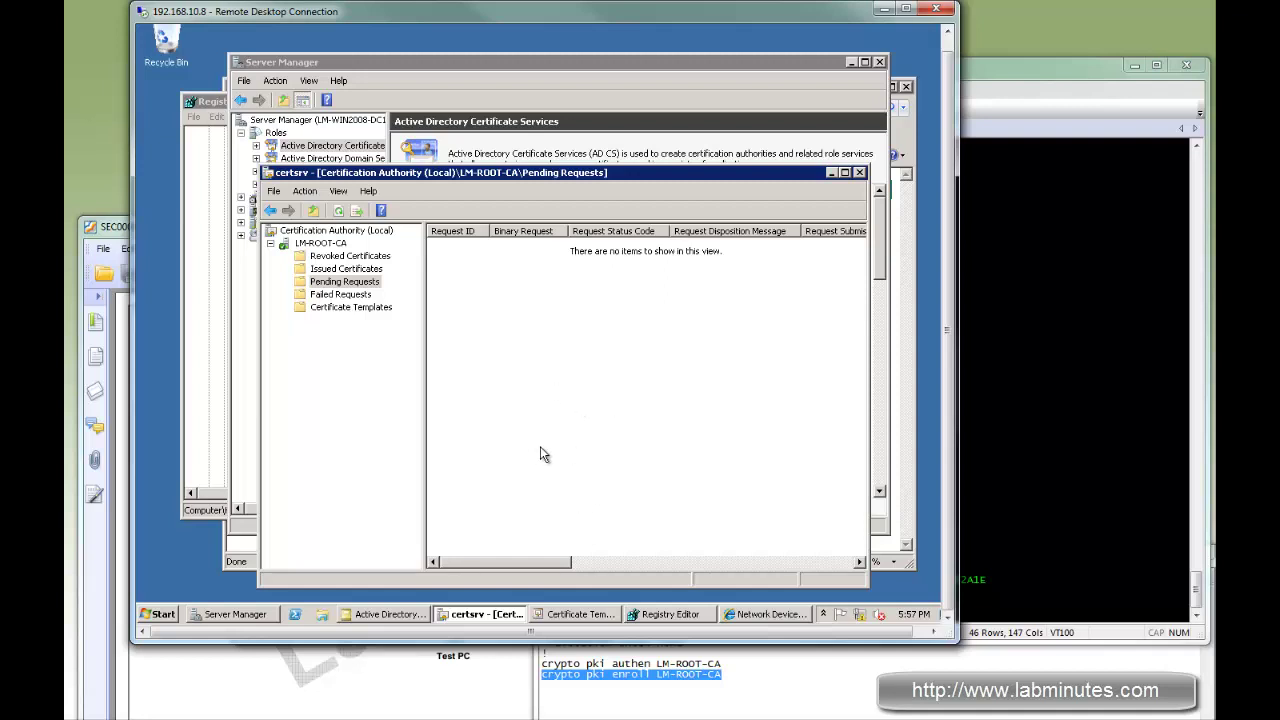
Require CA certificate manager approval in the issuance requirements of the LM-IPSec (Offline request) certificate template and save it
click(581, 617)
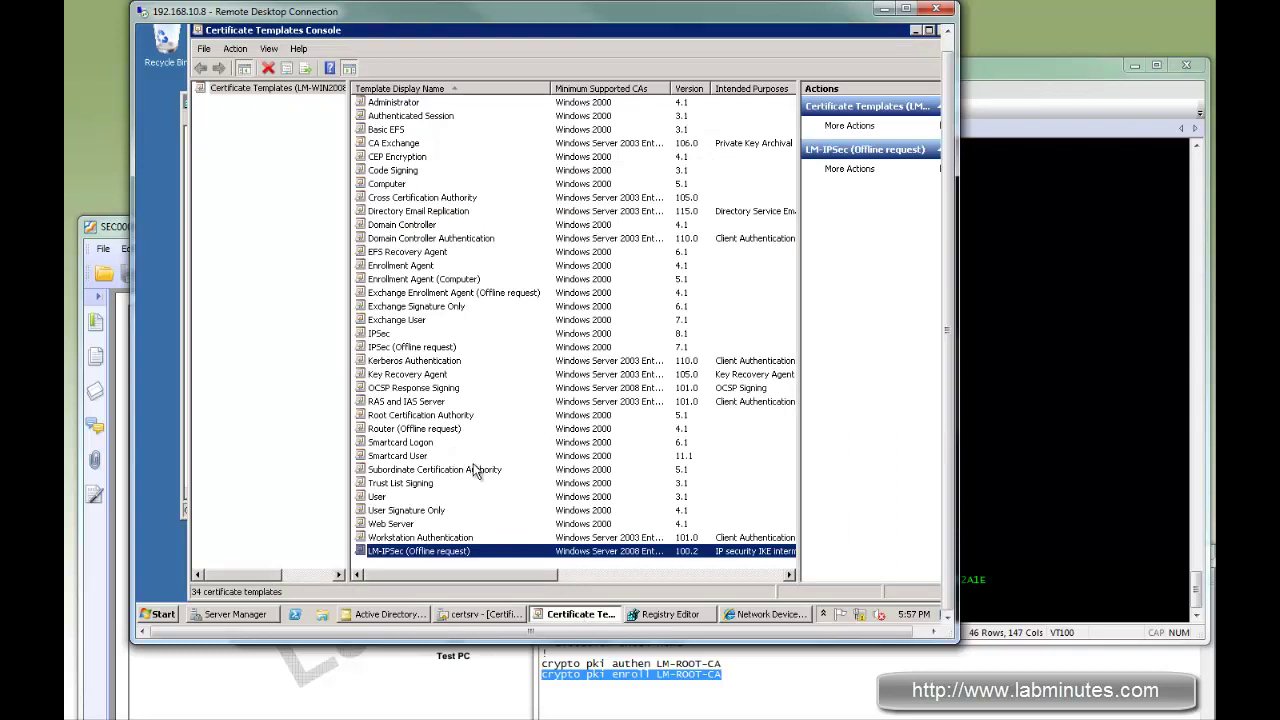
right_click(444, 553)
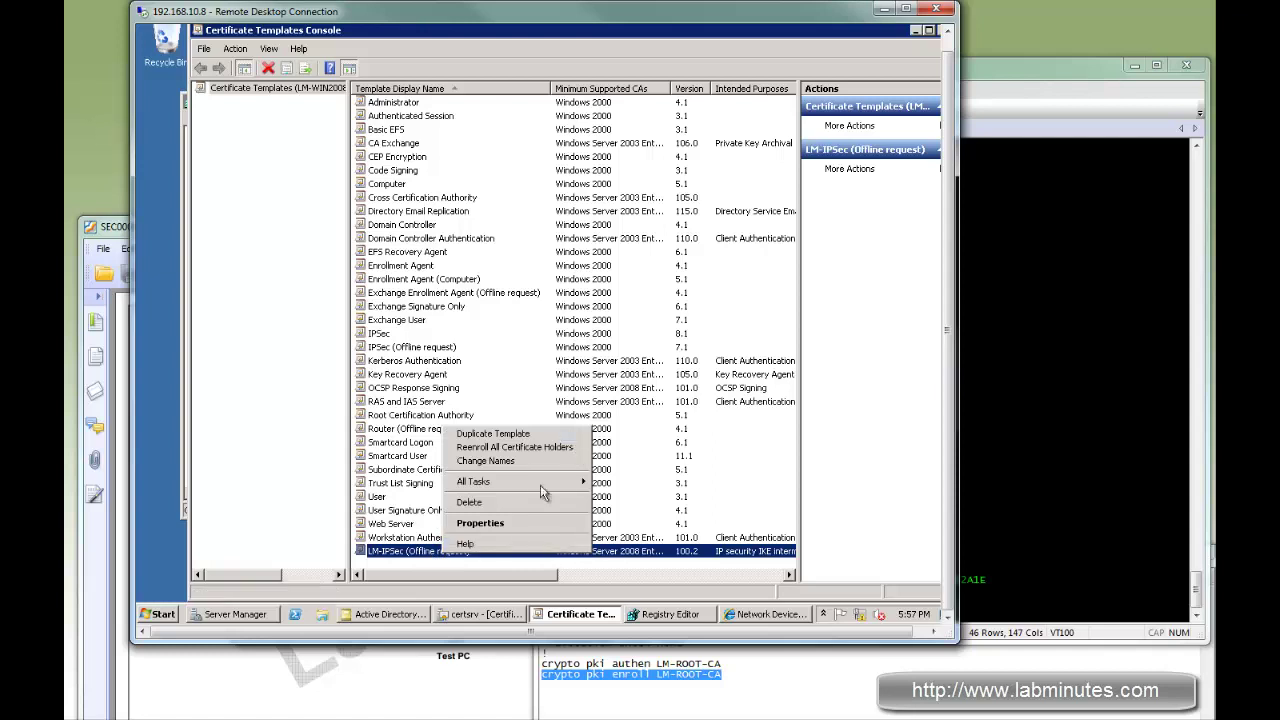
click(522, 526)
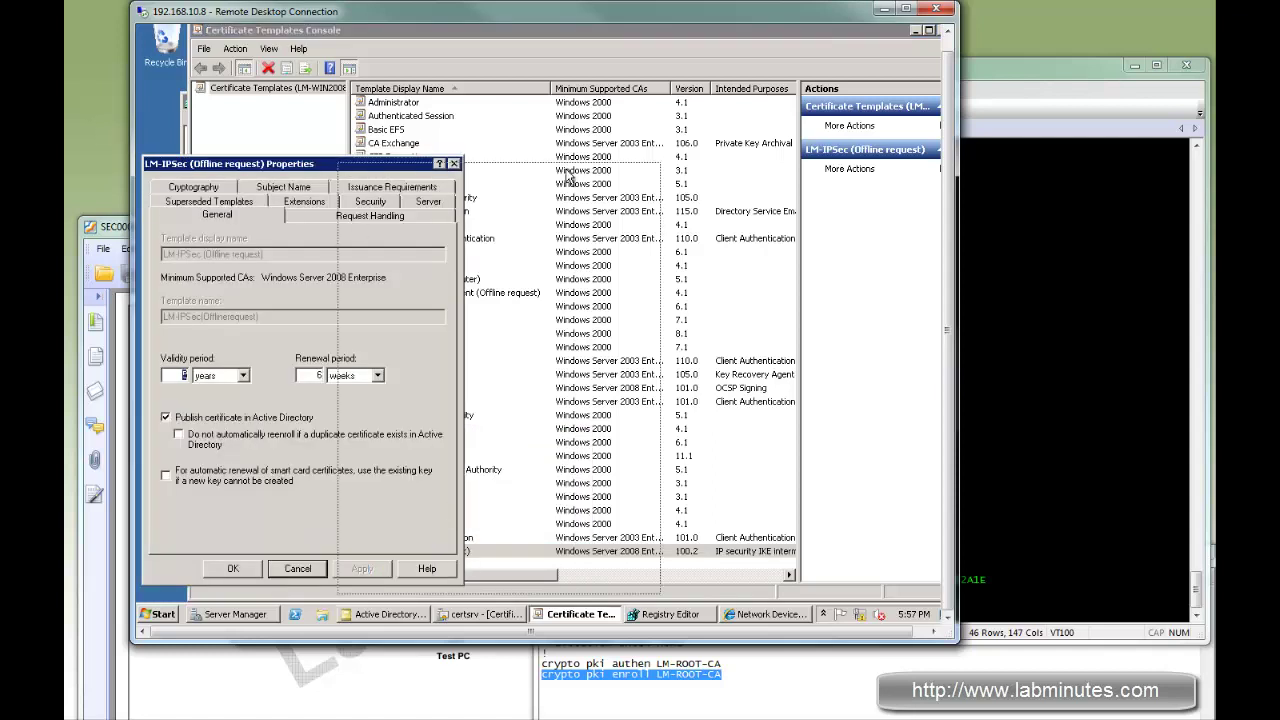
drag(345, 166, 597, 167)
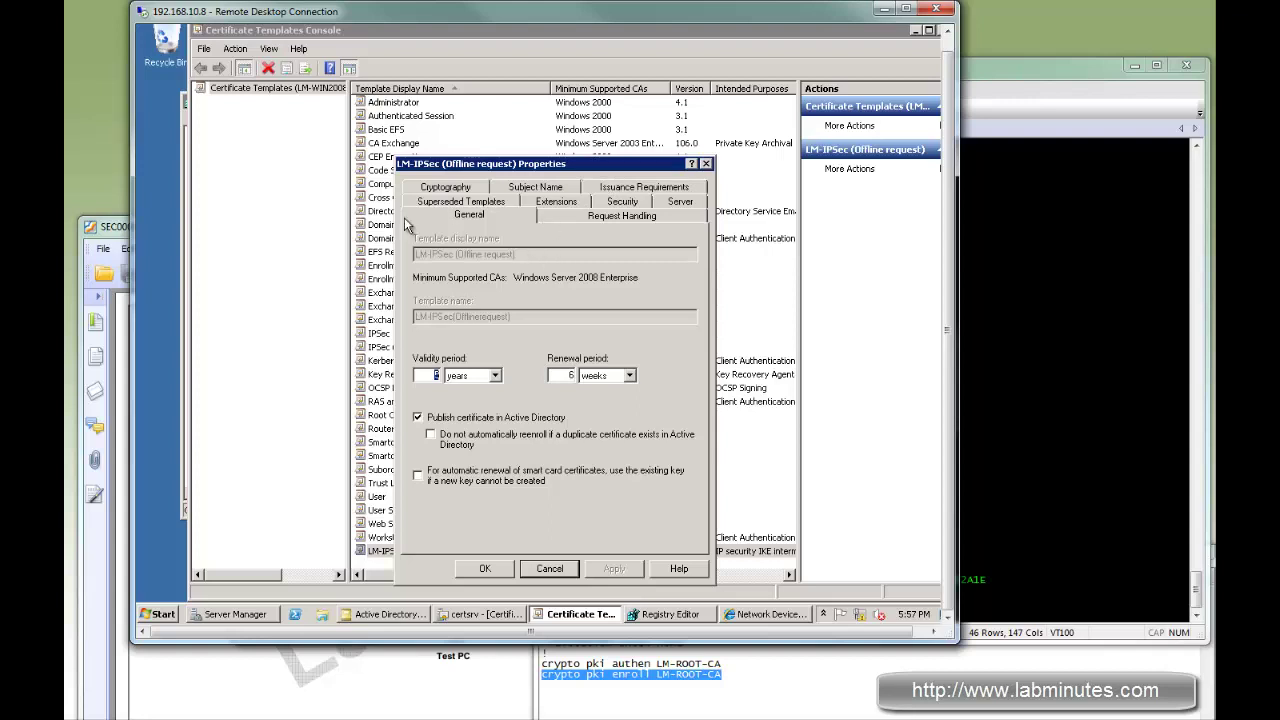
click(616, 189)
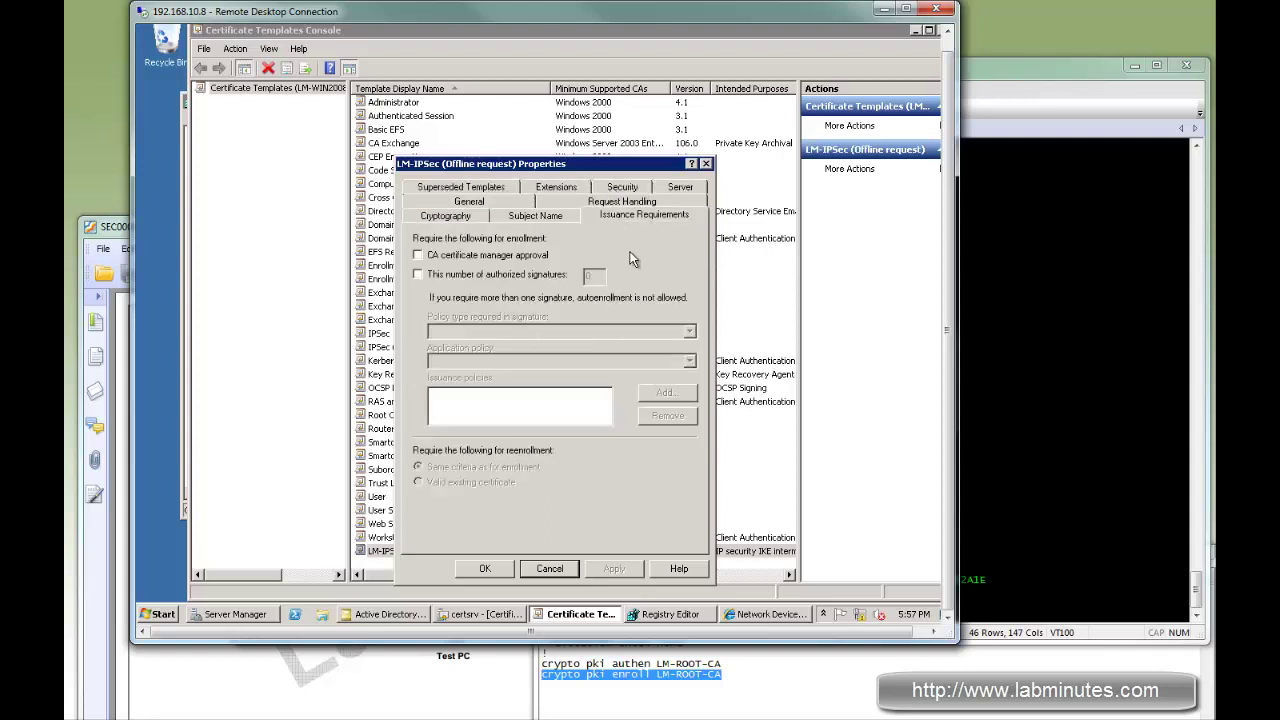
click(416, 255)
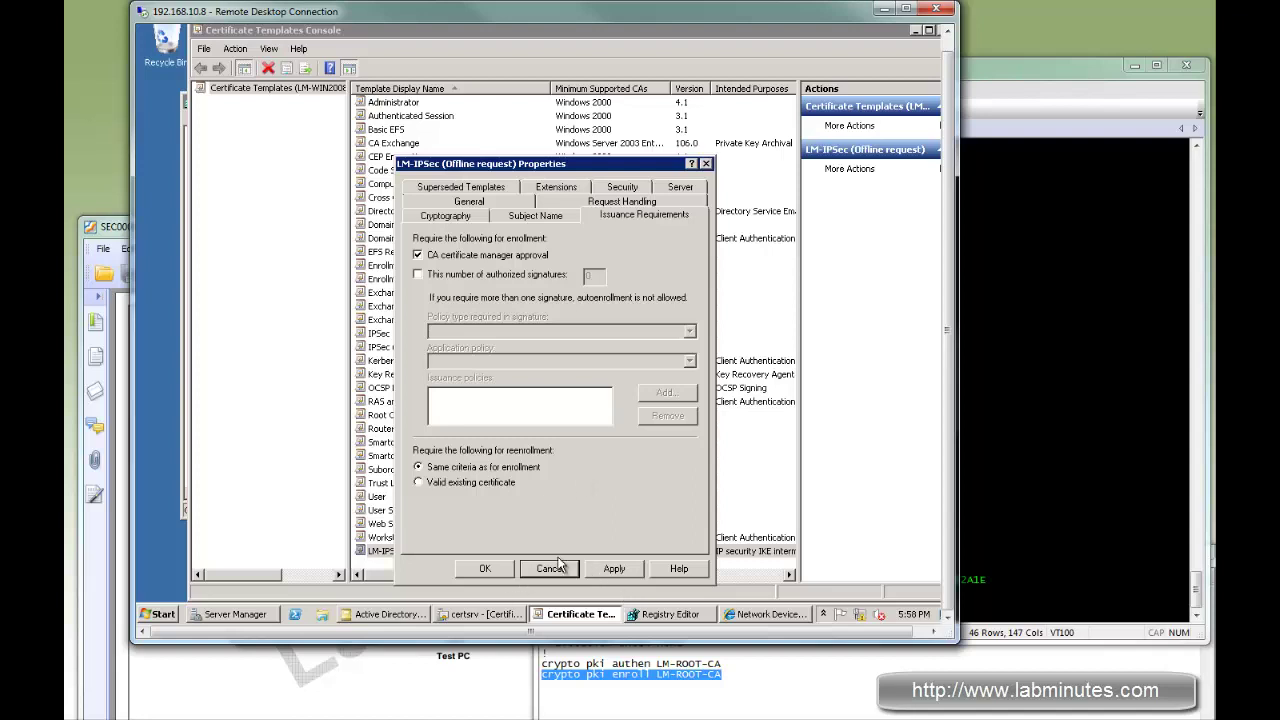
click(485, 569)
Return to the certsrv console and view the Issued Certificates of LM-ROOT-CA
click(505, 622)
click(340, 271)
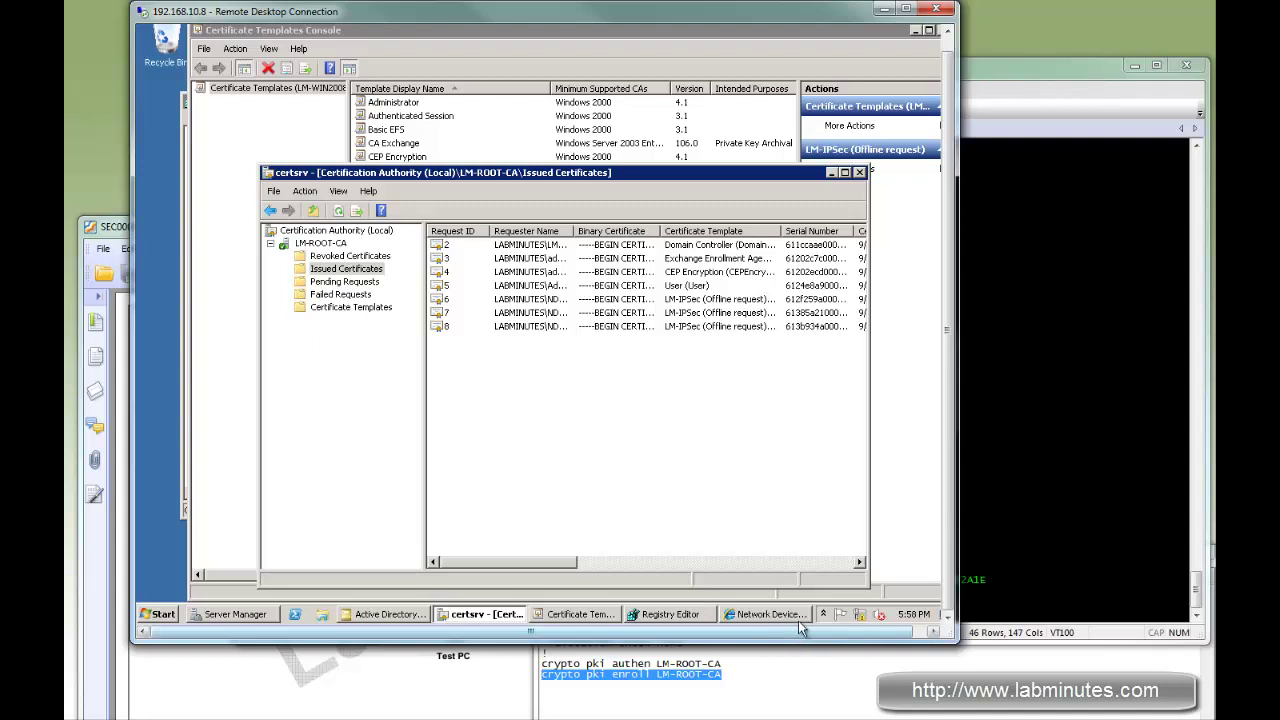
mouse_move(767, 626)
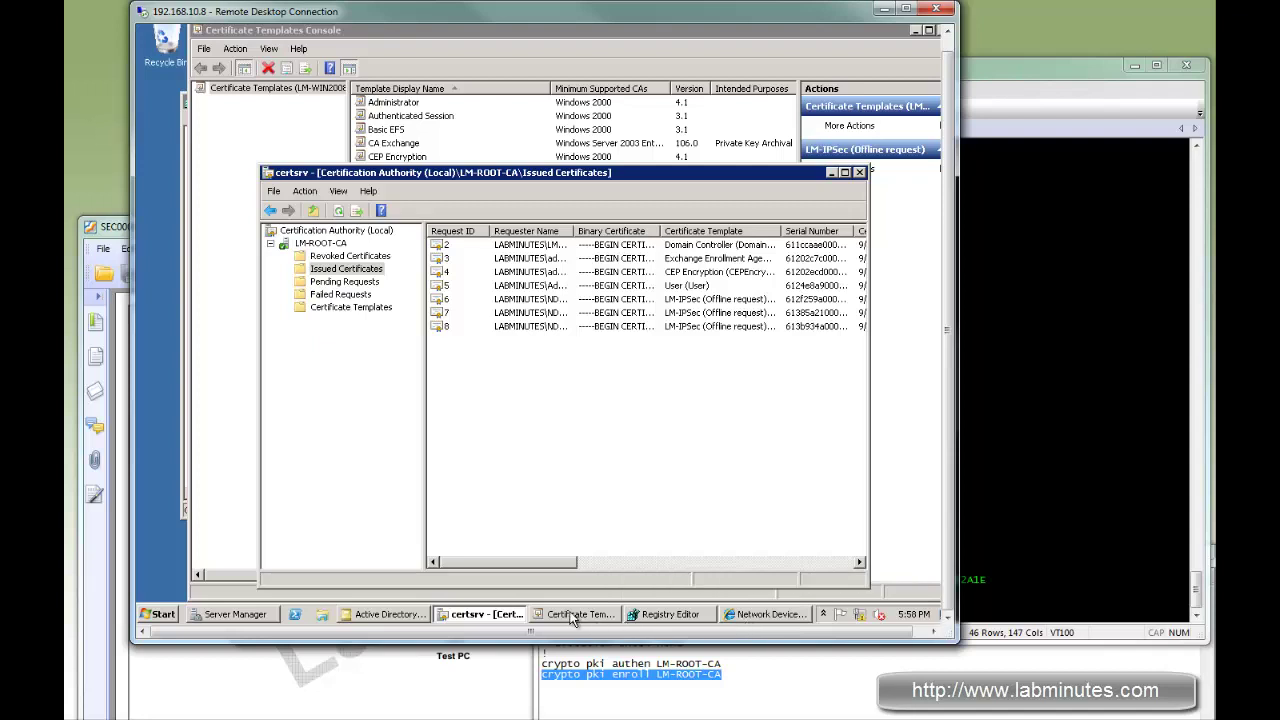
mouse_move(573, 619)
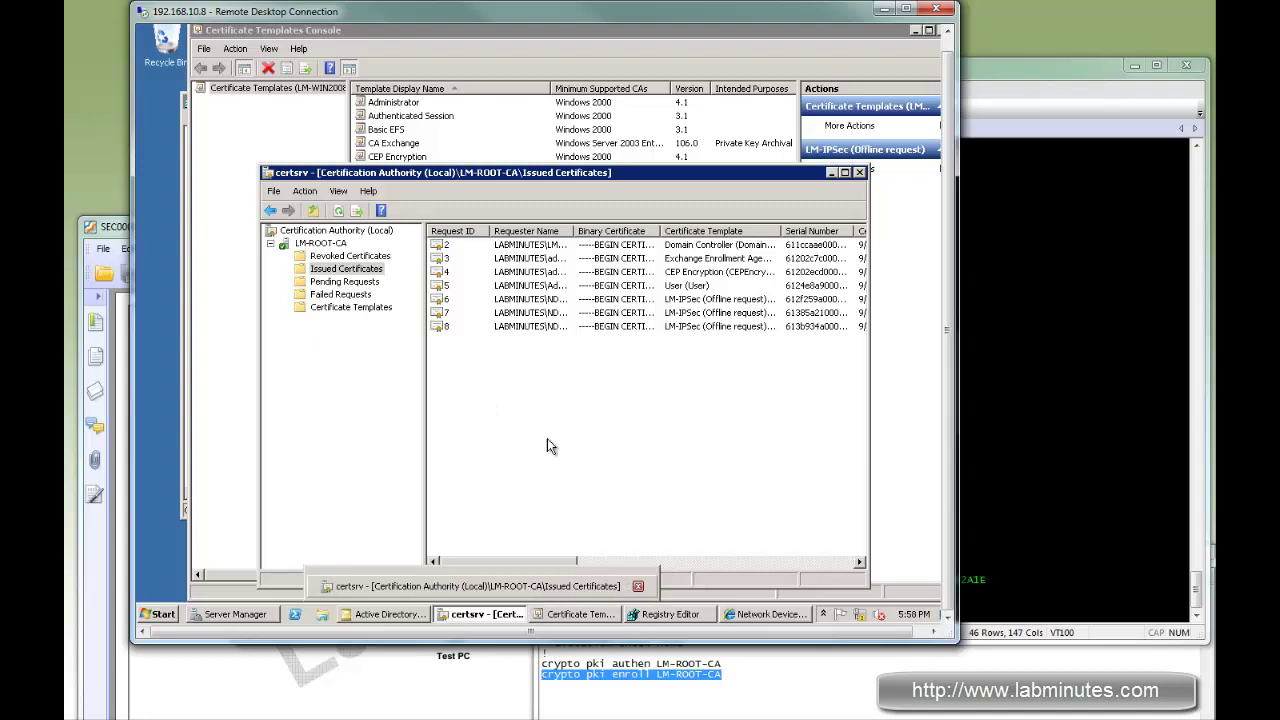
Enter a few blank lines in R1's terminal session and copy the crypto pki trustpoint LM-ROOT-CA line from Notepad
click(1026, 379)
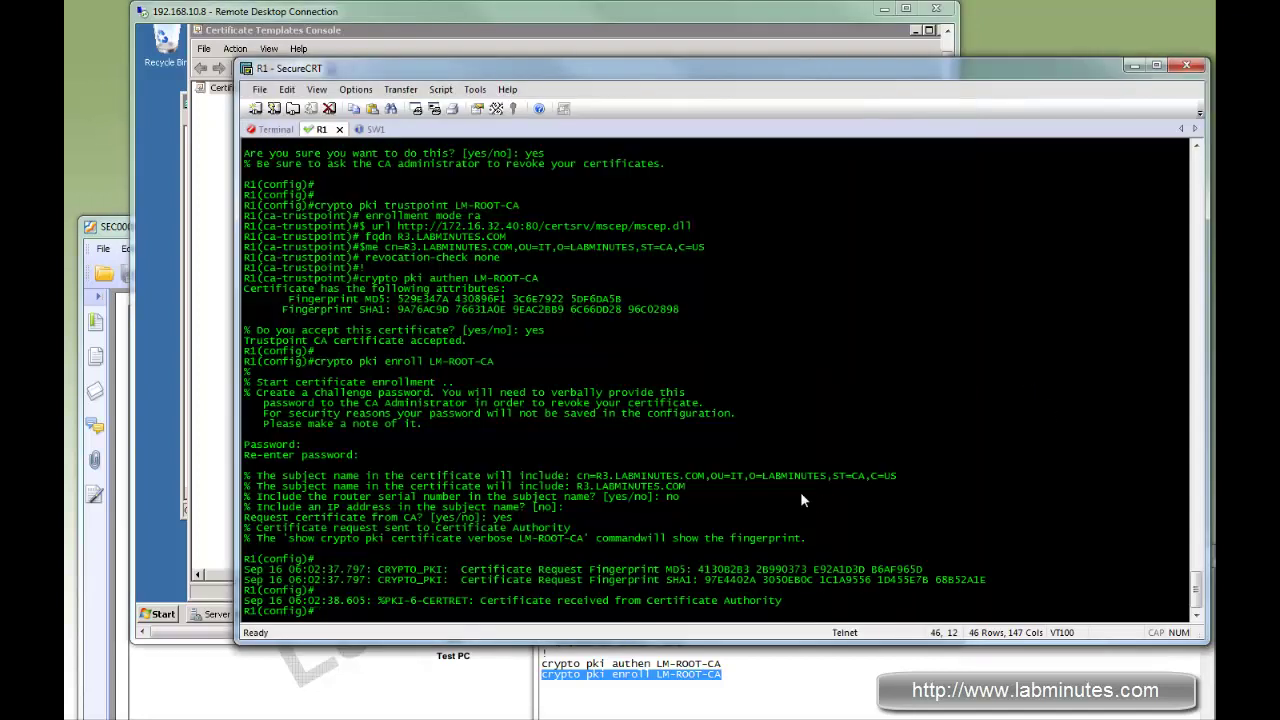
key(Return)
key(Return)
key(Return)
click(683, 682)
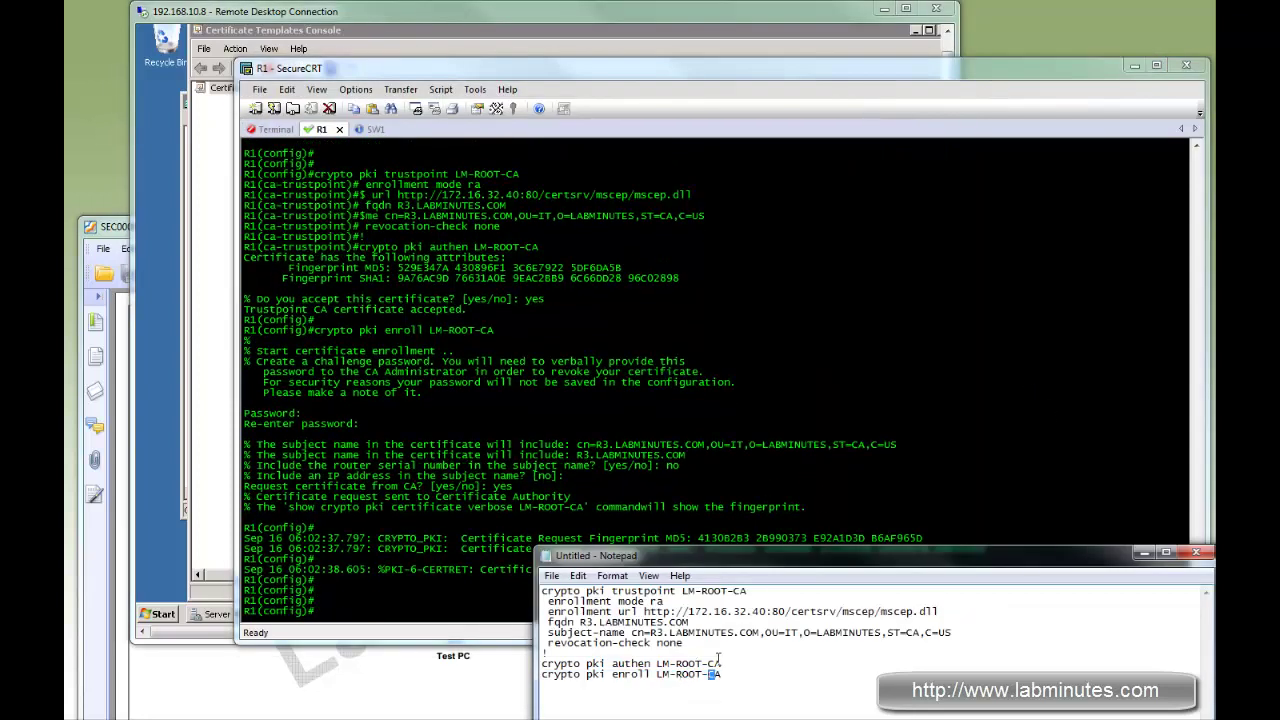
drag(747, 591, 404, 600)
key(ctrl+c)
Remove the trustpoint on R1 with no crypto pki trustpoint LM-ROOT-CA and answer yes to the removal
click(405, 598)
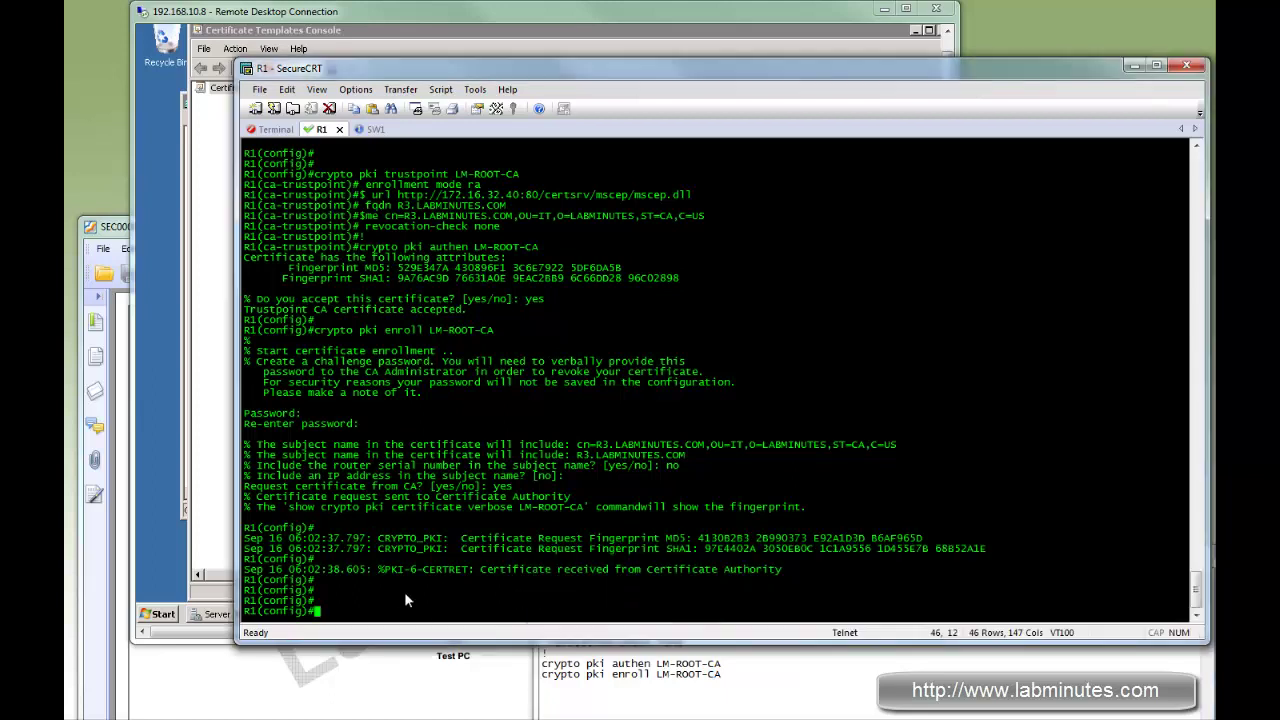
right_click(414, 595)
click(469, 406)
key(ctrl+a)
text(no)
key(Return)
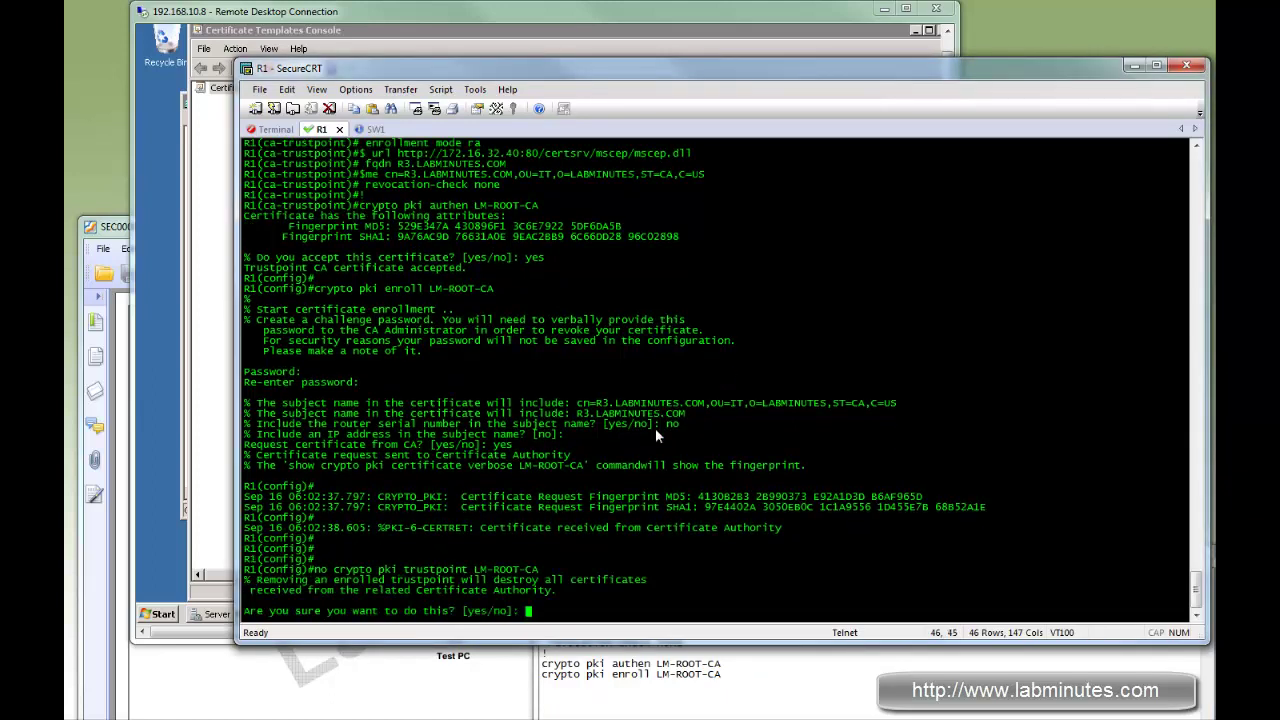
text(yes)
key(Return)
Change the fqdn and the subject-name cn in the Notepad trustpoint configuration to R4.LABMINUTES.COM
click(708, 693)
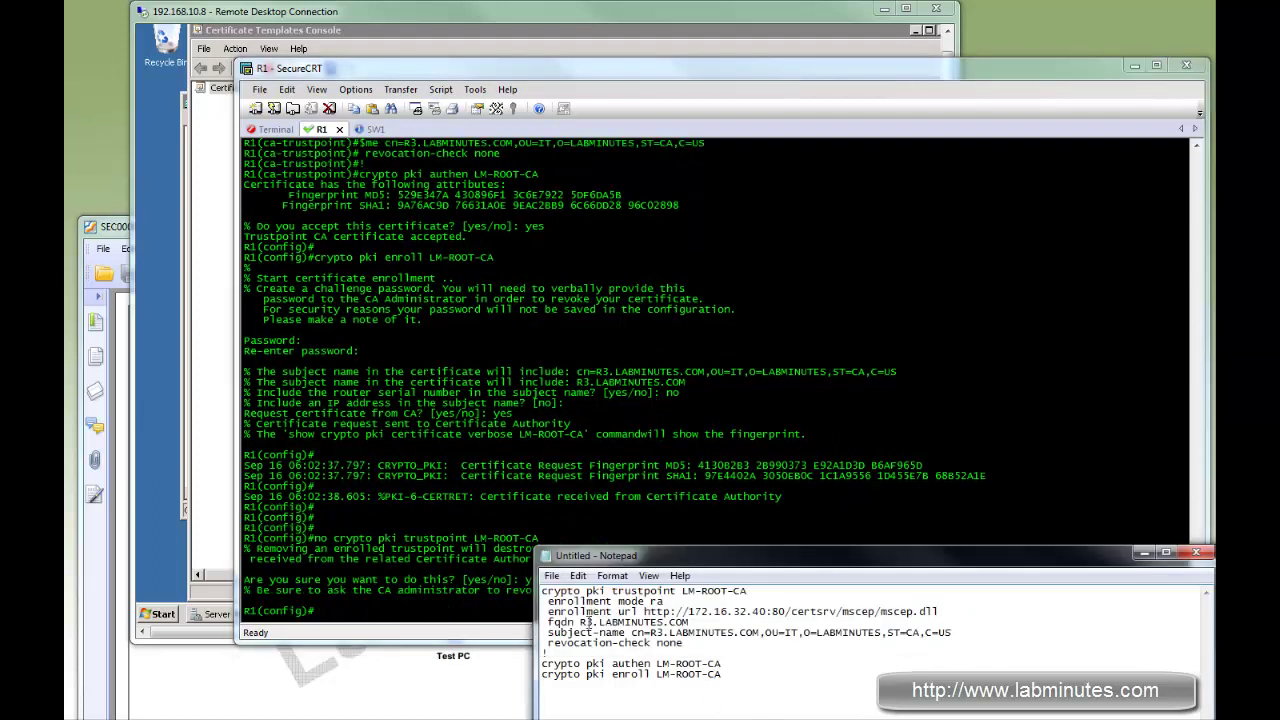
text(4)
drag(659, 632, 665, 632)
text(4)
Apply the Notepad lines from crypto pki trustpoint through crypto pki authen LM-ROOT-CA on R1 and accept the CA certificate with yes
drag(724, 664, 515, 596)
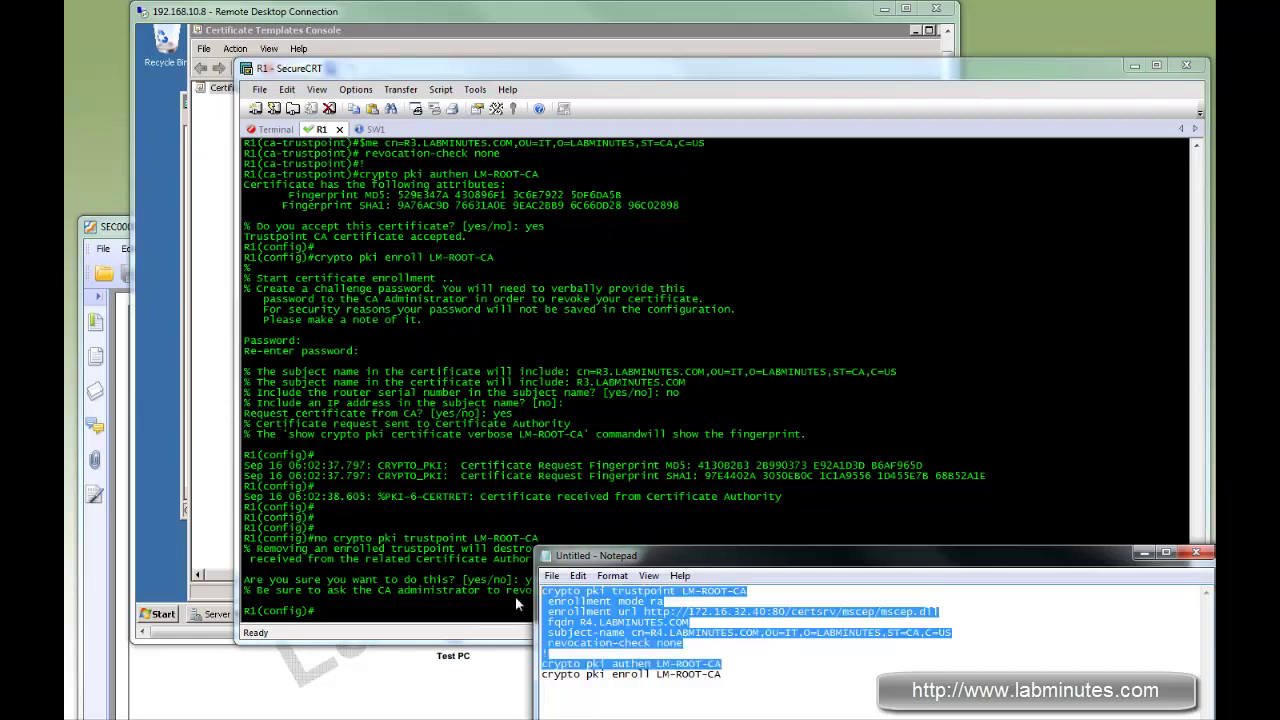
click(435, 540)
right_click(434, 536)
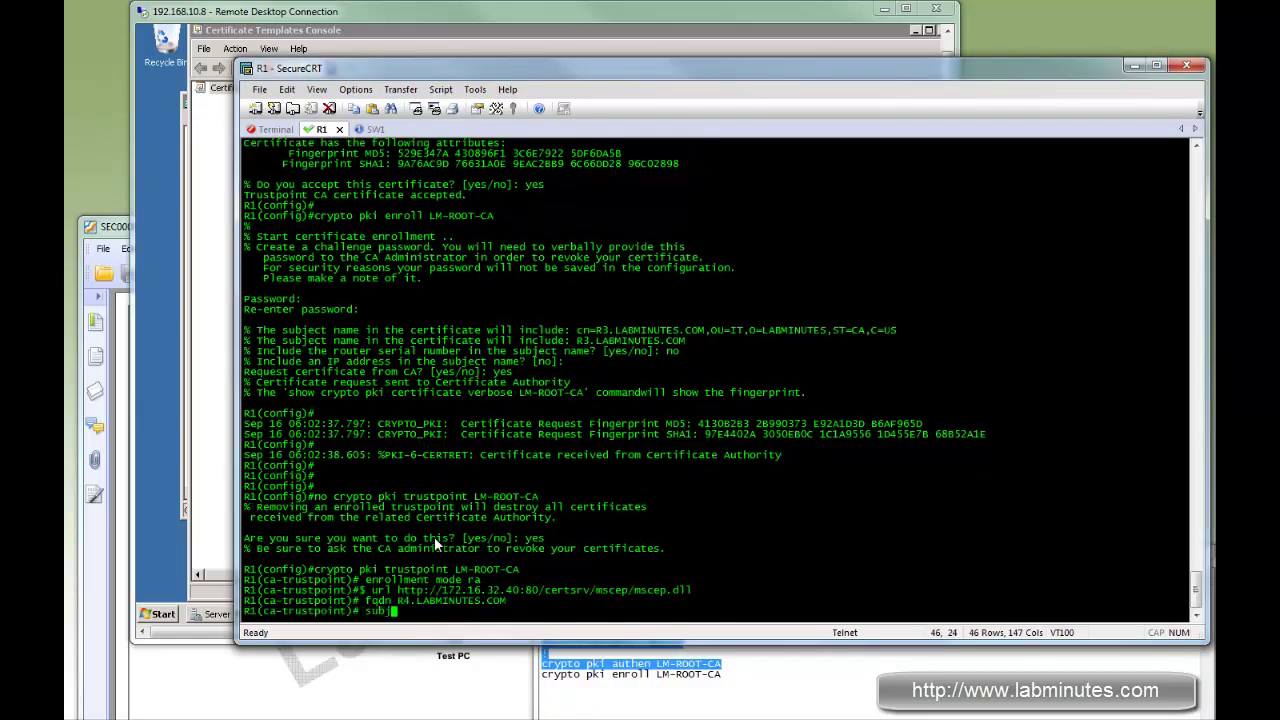
text(yes)
key(Return)
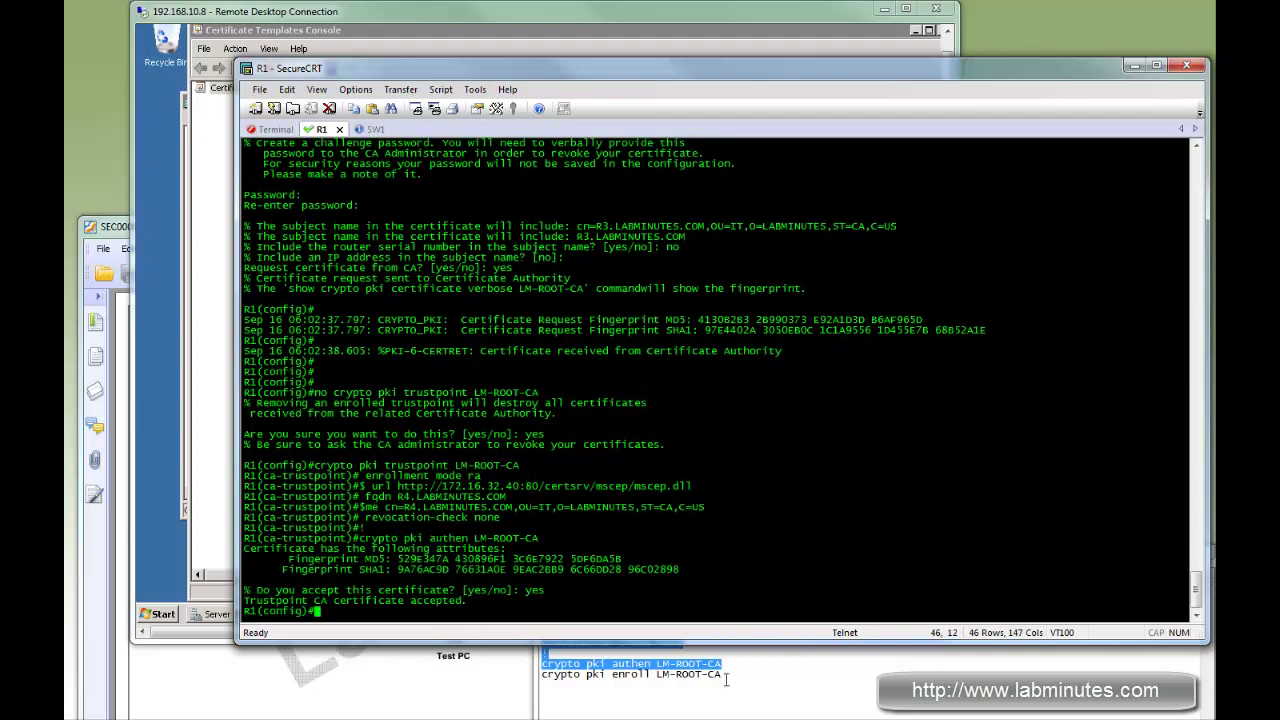
Run the crypto pki enroll LM-ROOT-CA line from Notepad on R1 and leave the challenge password and its re-entry blank
drag(722, 674, 541, 674)
key(ctrl+c)
click(434, 585)
right_click(434, 582)
click(484, 393)
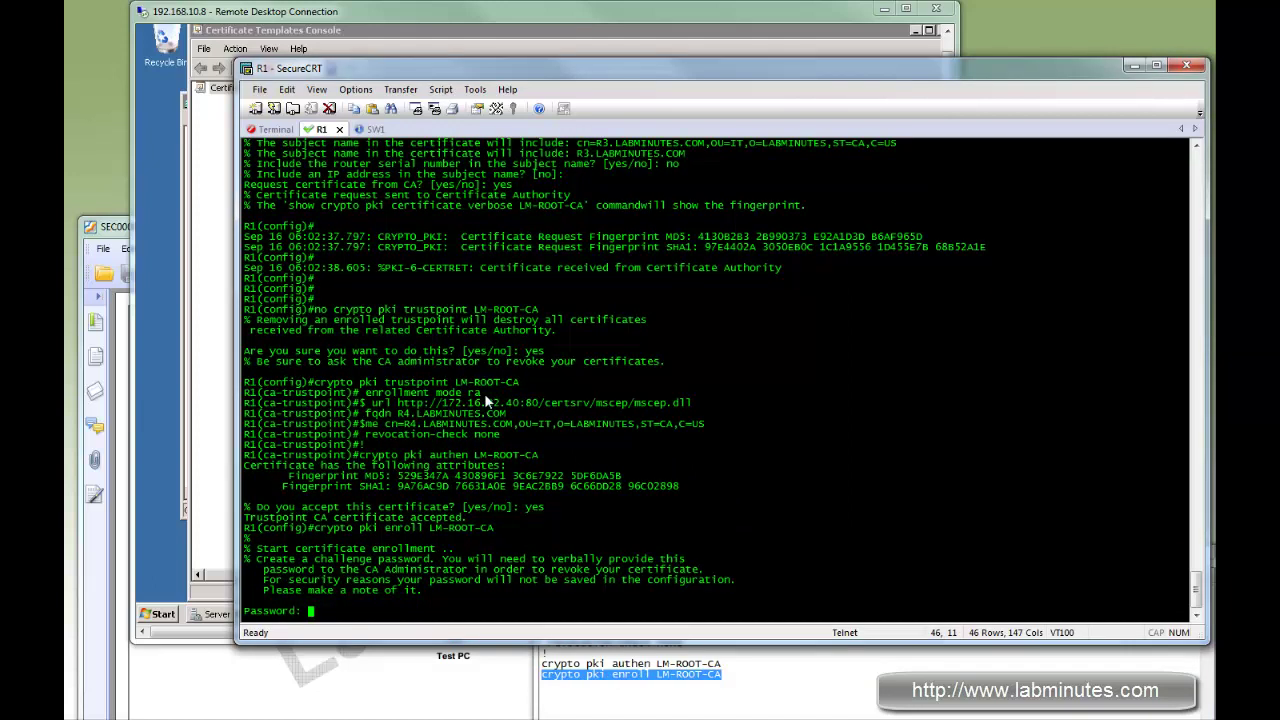
key(Return)
key(Return)
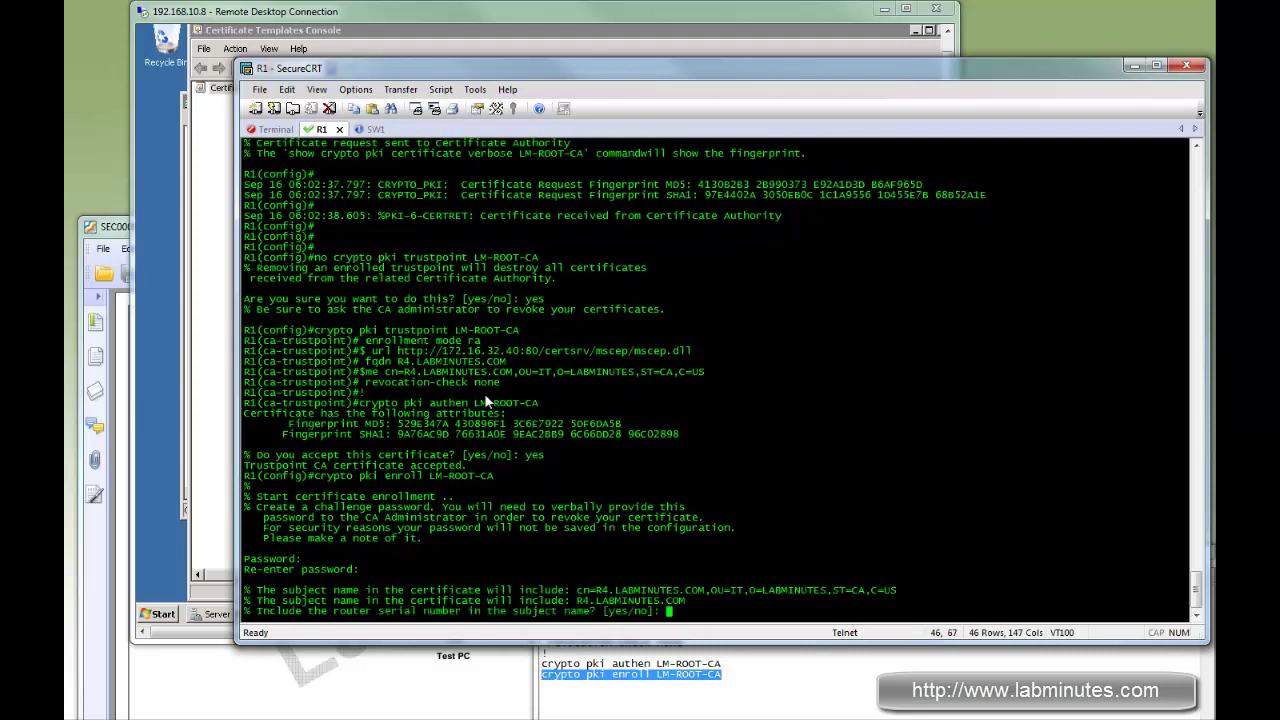
Answer no to including the router serial number, accept the default for the IP address, and answer yes to requesting the certificate
text(no)
key(Return)
key(Return)
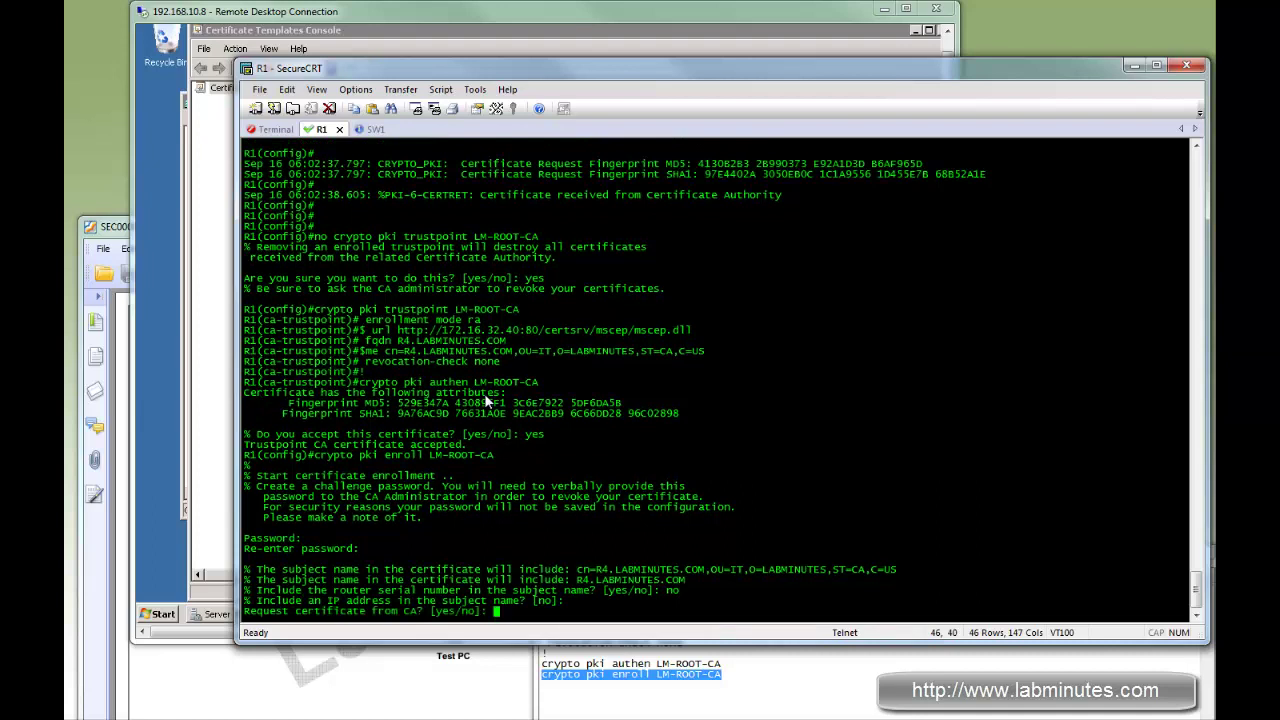
text(yes)
key(Return)
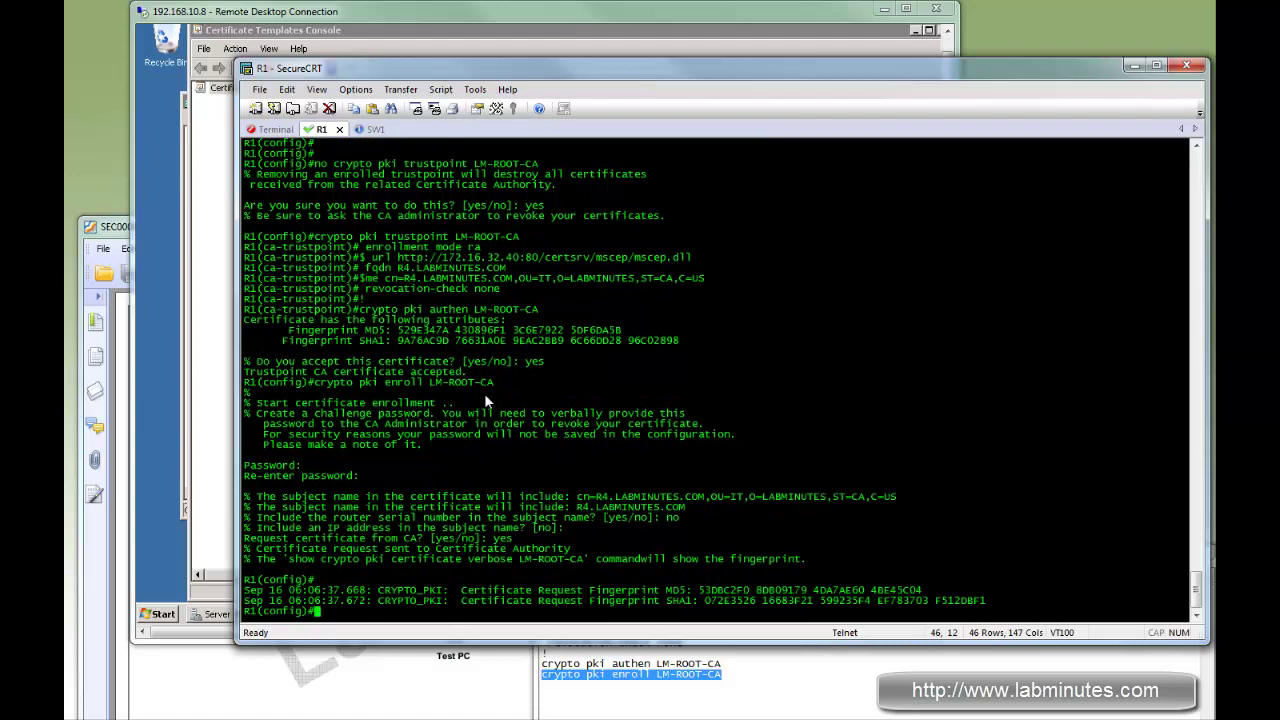
key(Return)
Review the earlier enrollment output in R1's session history and compare it with the output of the R4 request
scroll(486, 400, up, 3)
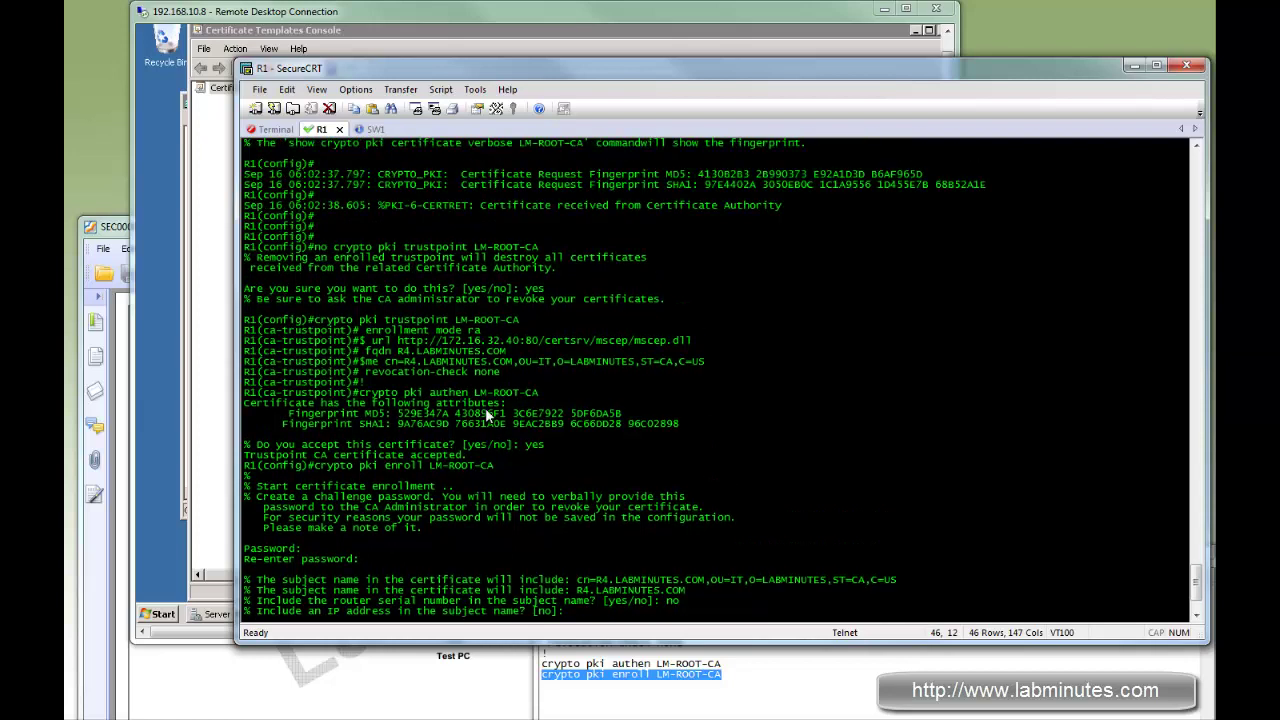
scroll(485, 408, up, 1)
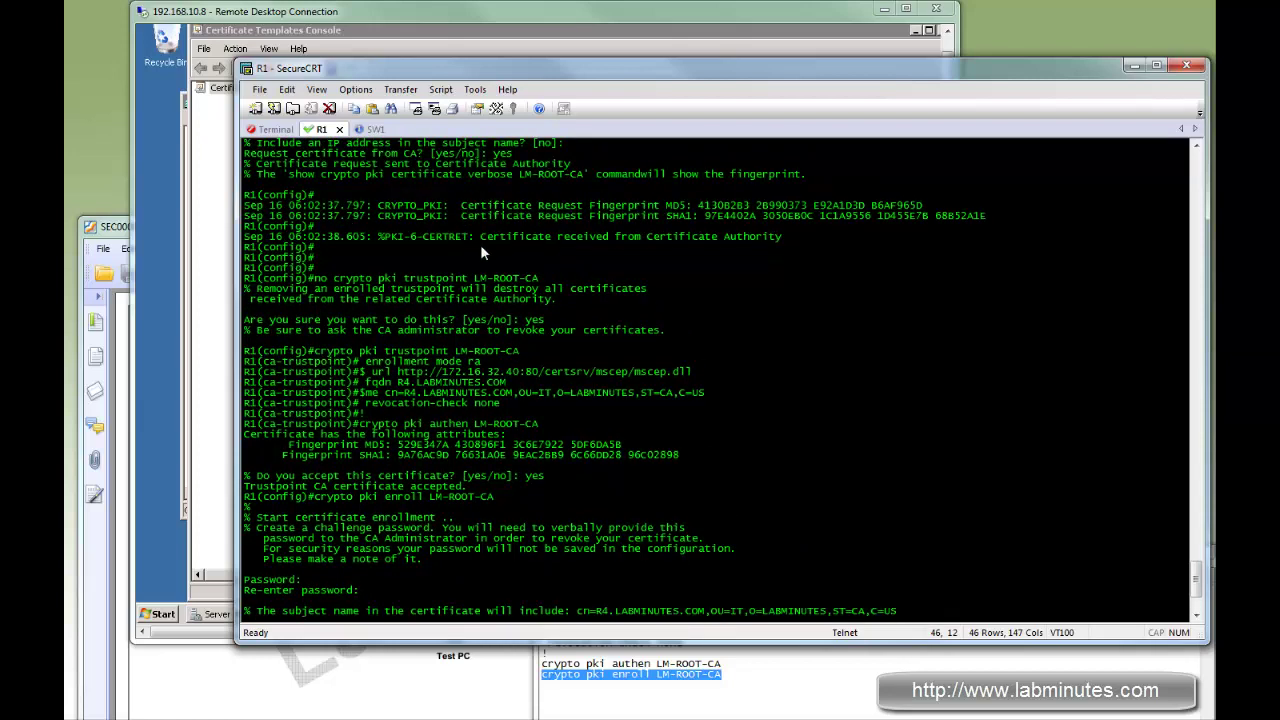
drag(486, 238, 510, 268)
scroll(733, 290, up, 1)
scroll(914, 370, up, 10)
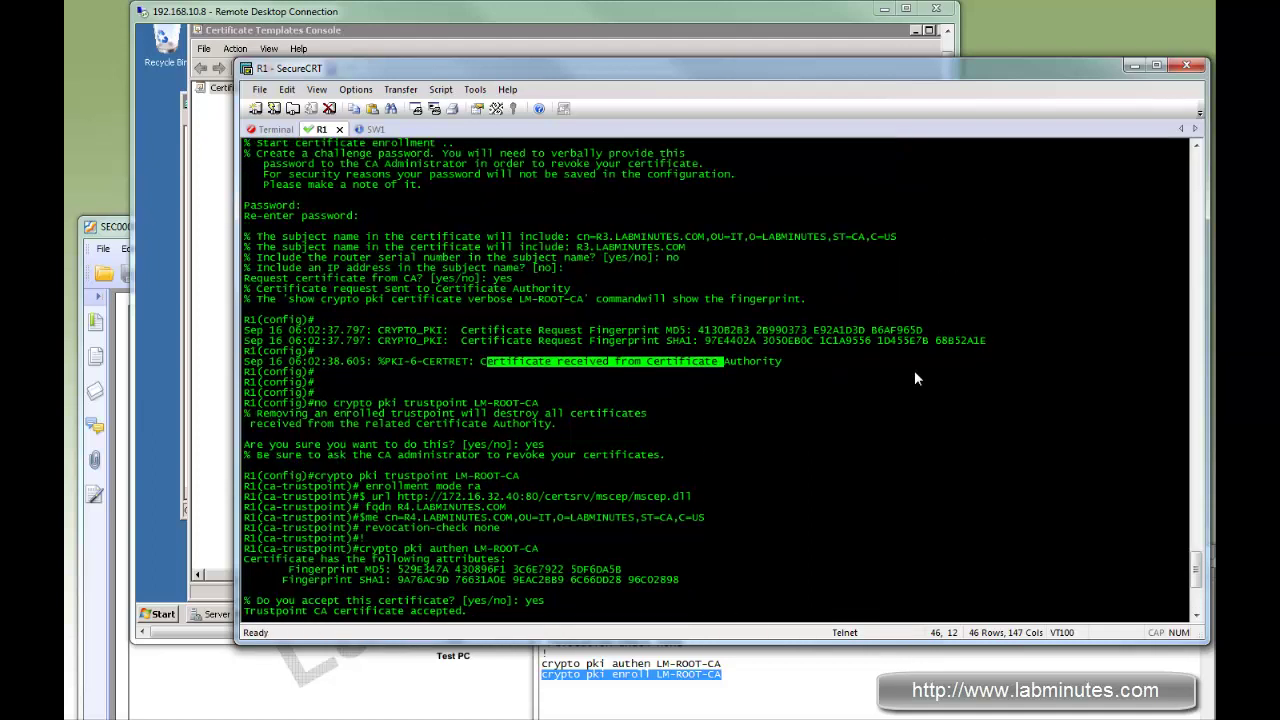
scroll(914, 372, up, 4)
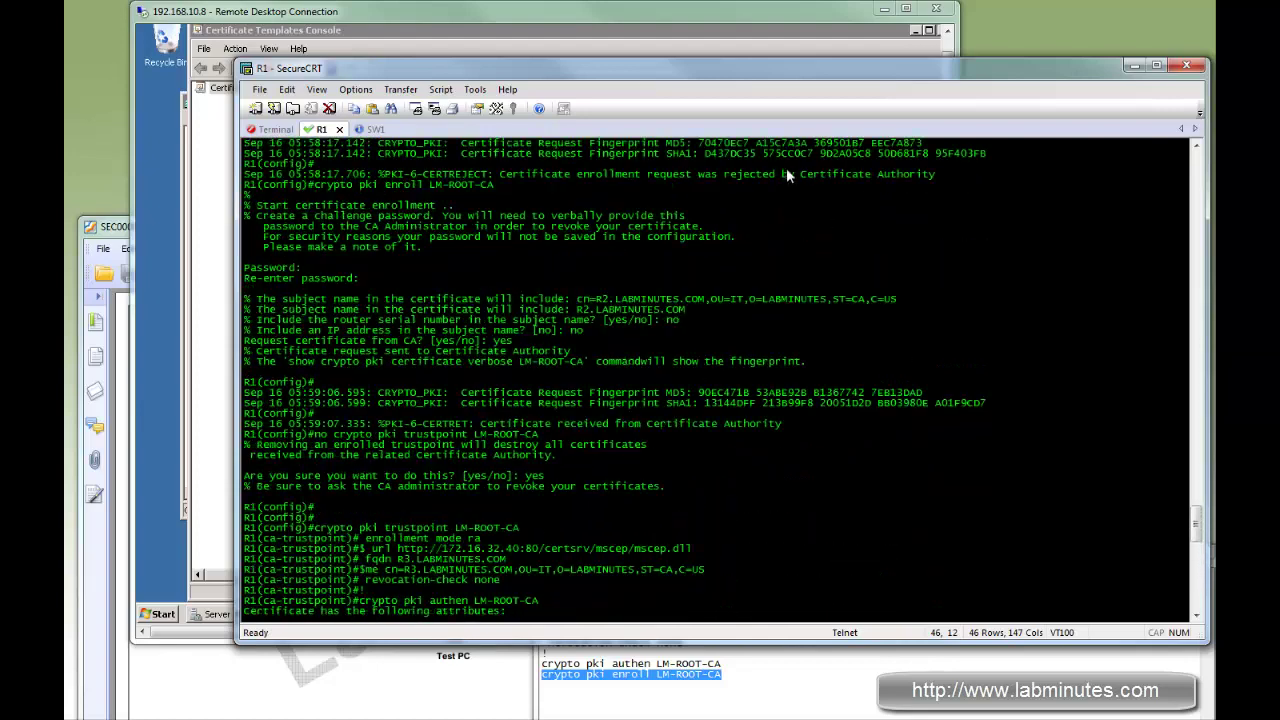
scroll(1043, 529, down, 8)
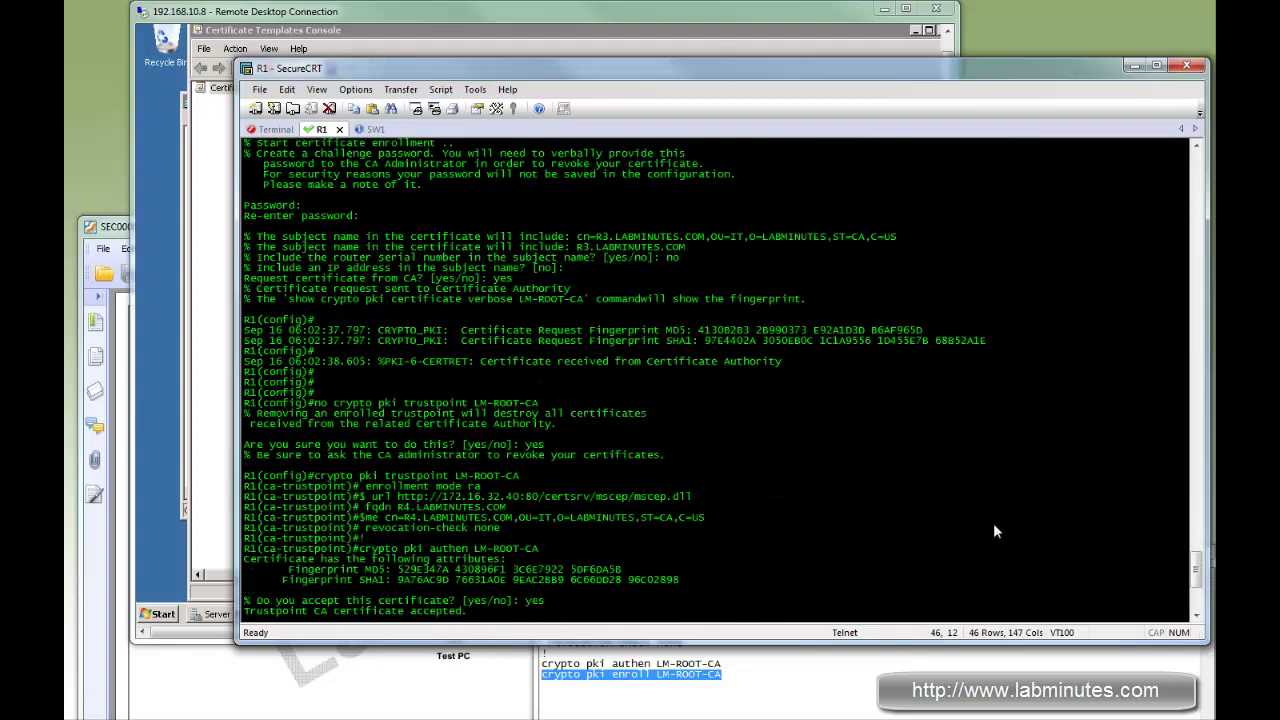
scroll(902, 548, down, 2)
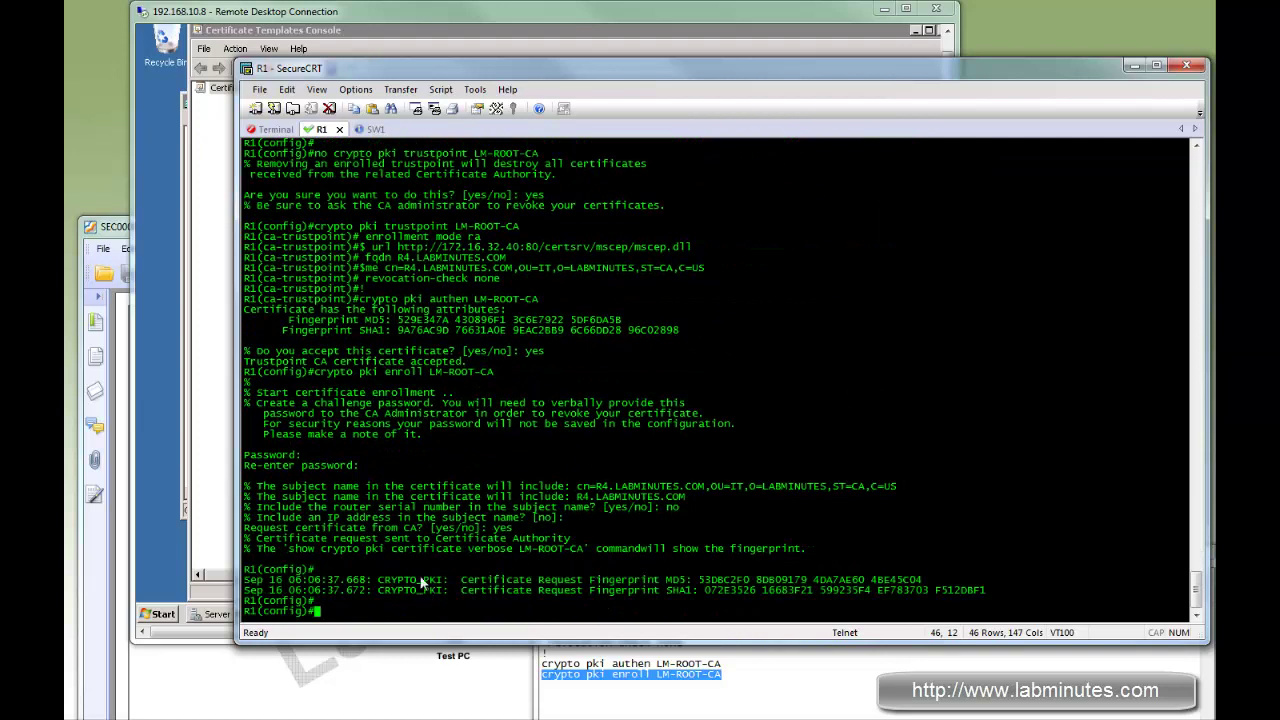
Switch to the certsrv console, refresh the Issued Certificates of LM-ROOT-CA, and select request 9 under Pending Requests
click(371, 29)
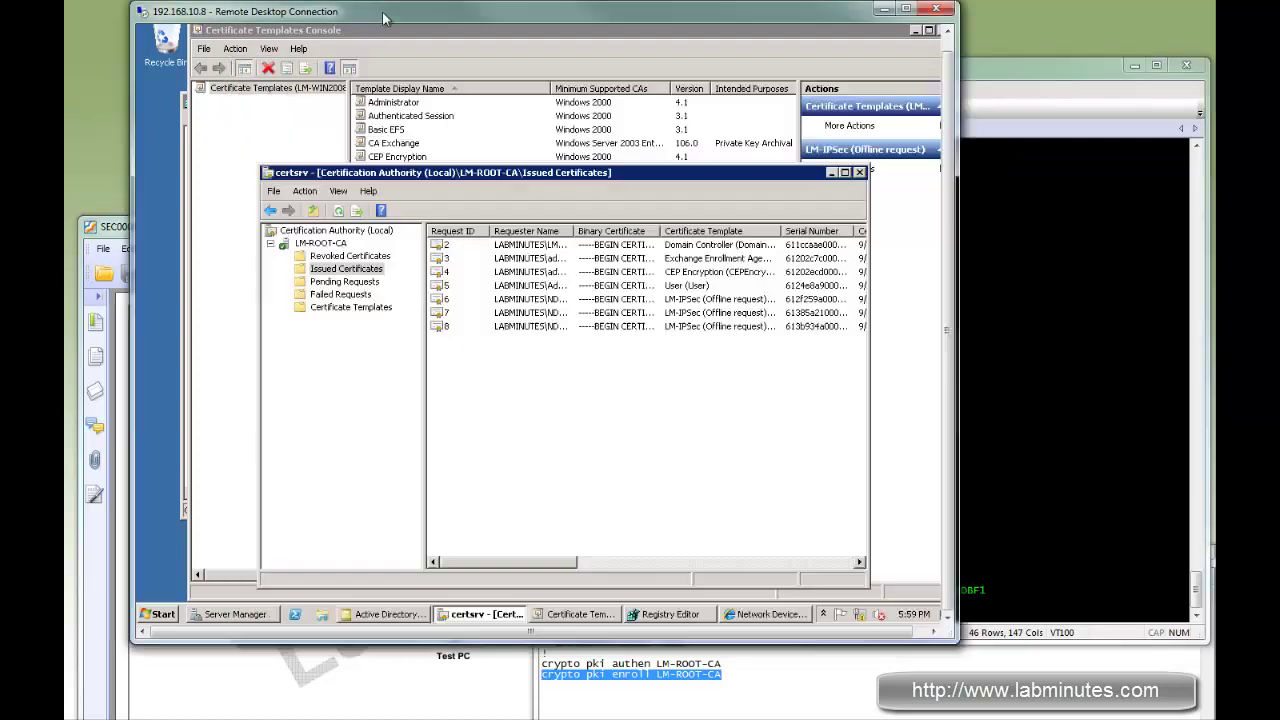
click(491, 38)
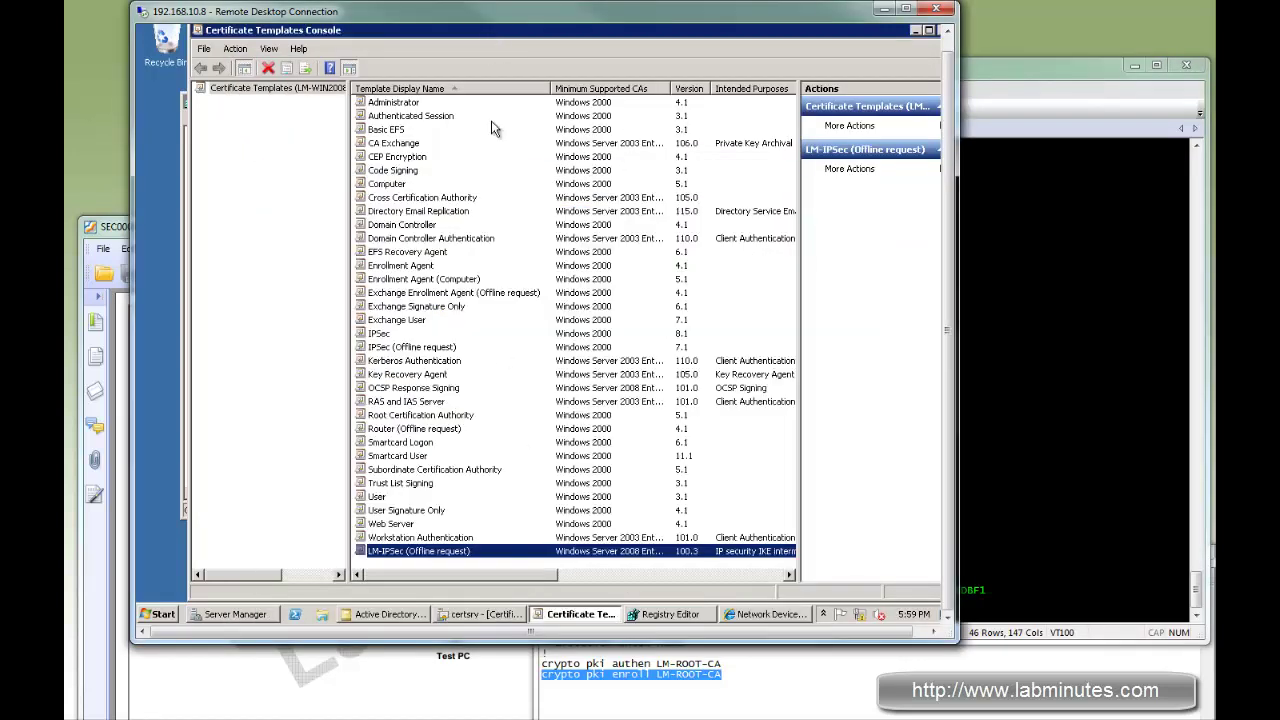
click(476, 616)
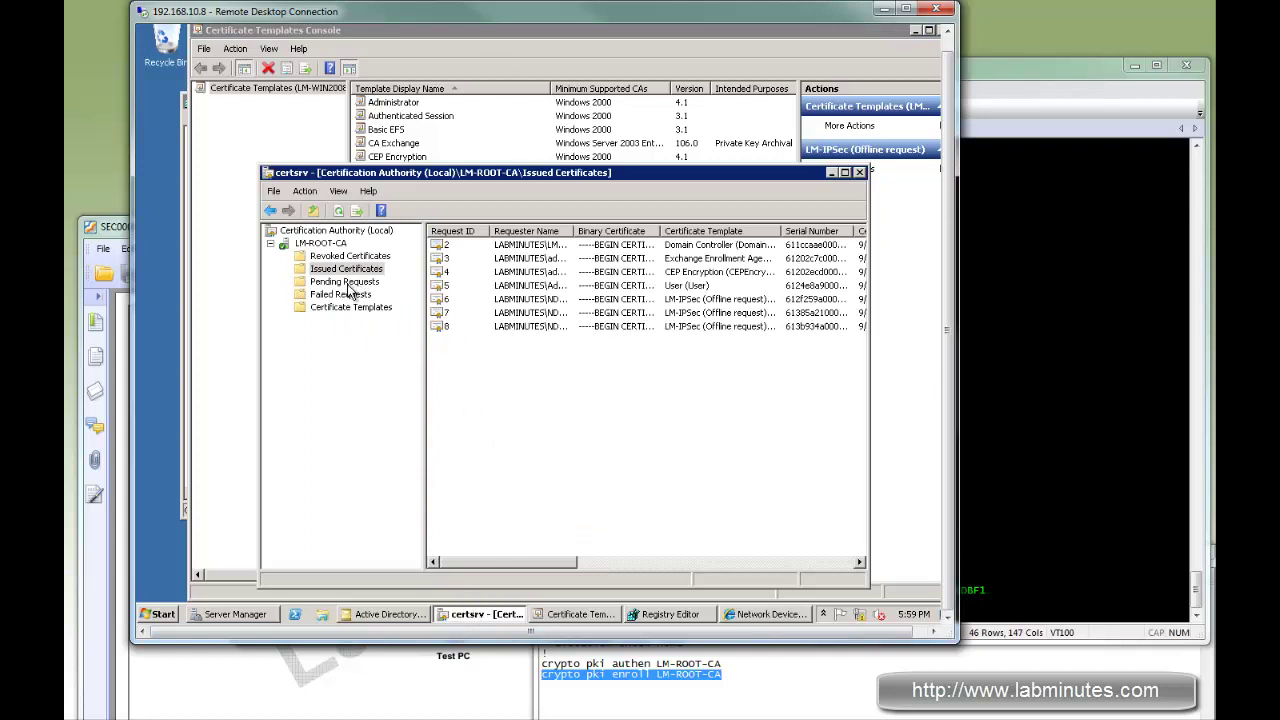
click(338, 210)
click(344, 281)
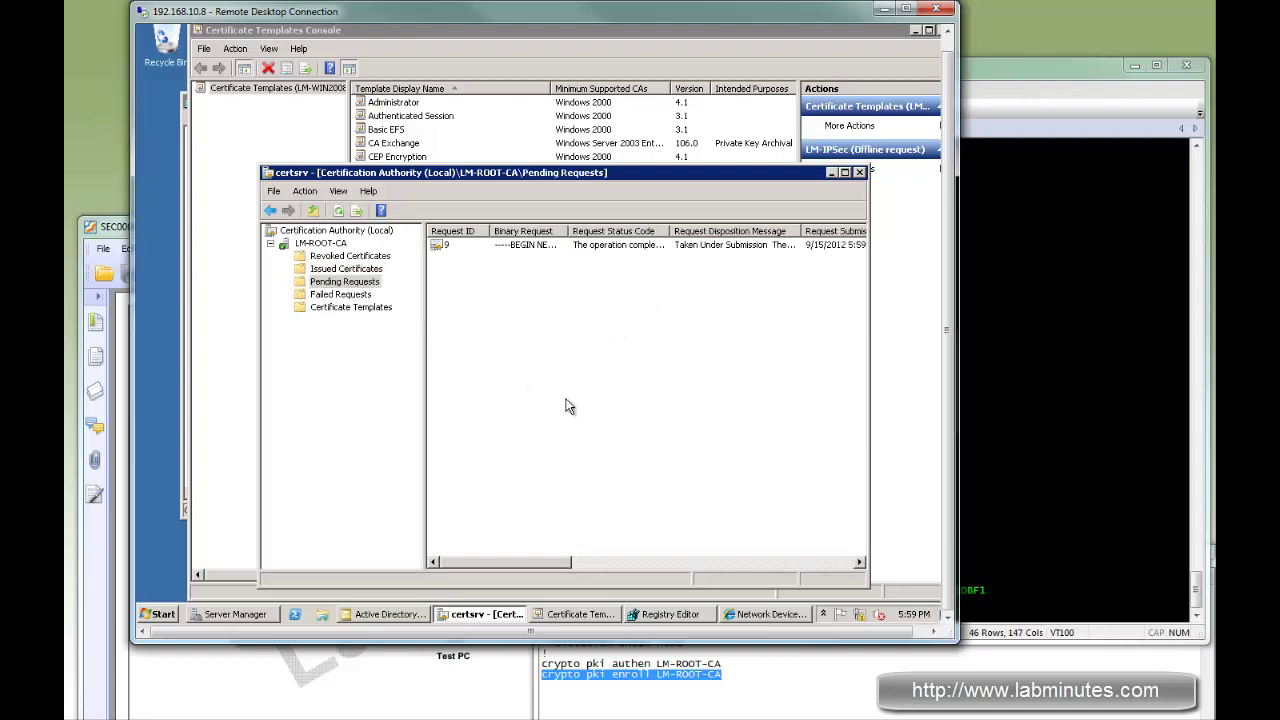
click(448, 250)
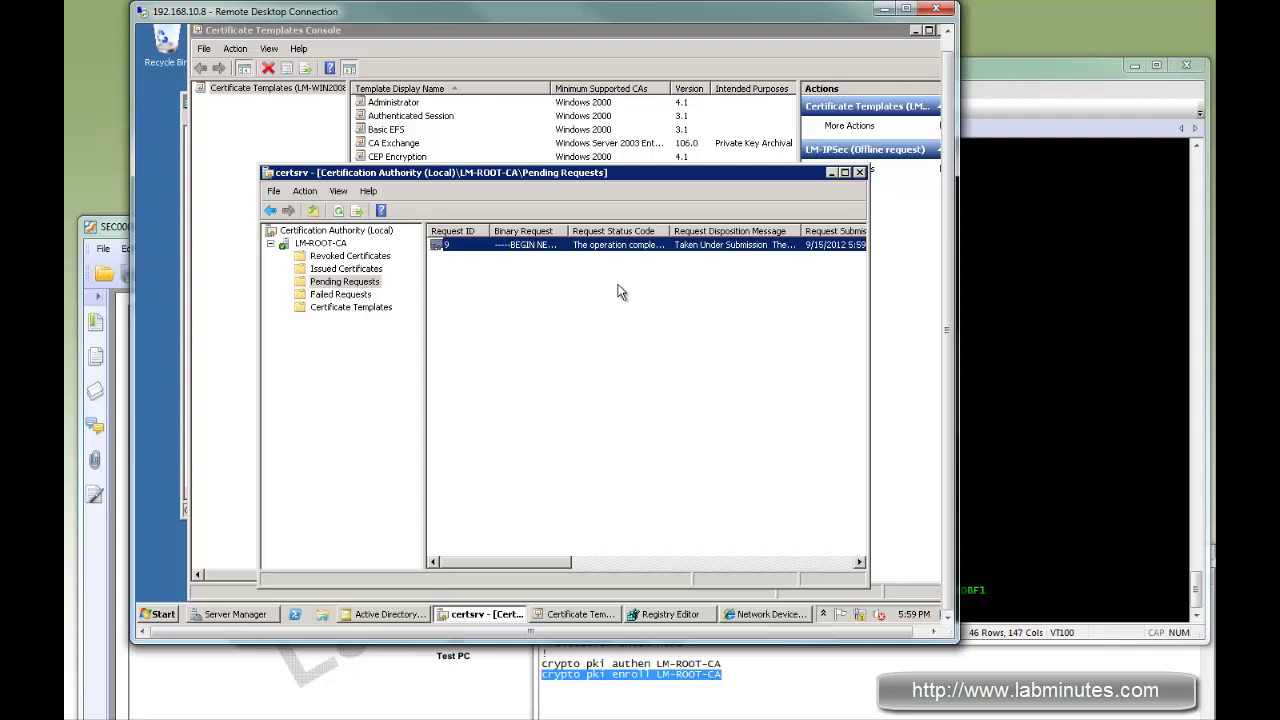
Exit configuration mode on R1, show its crypto pki certificates, and check the status of the R4.LABMINUTES.COM certificate
click(1126, 390)
key(ctrl+z)
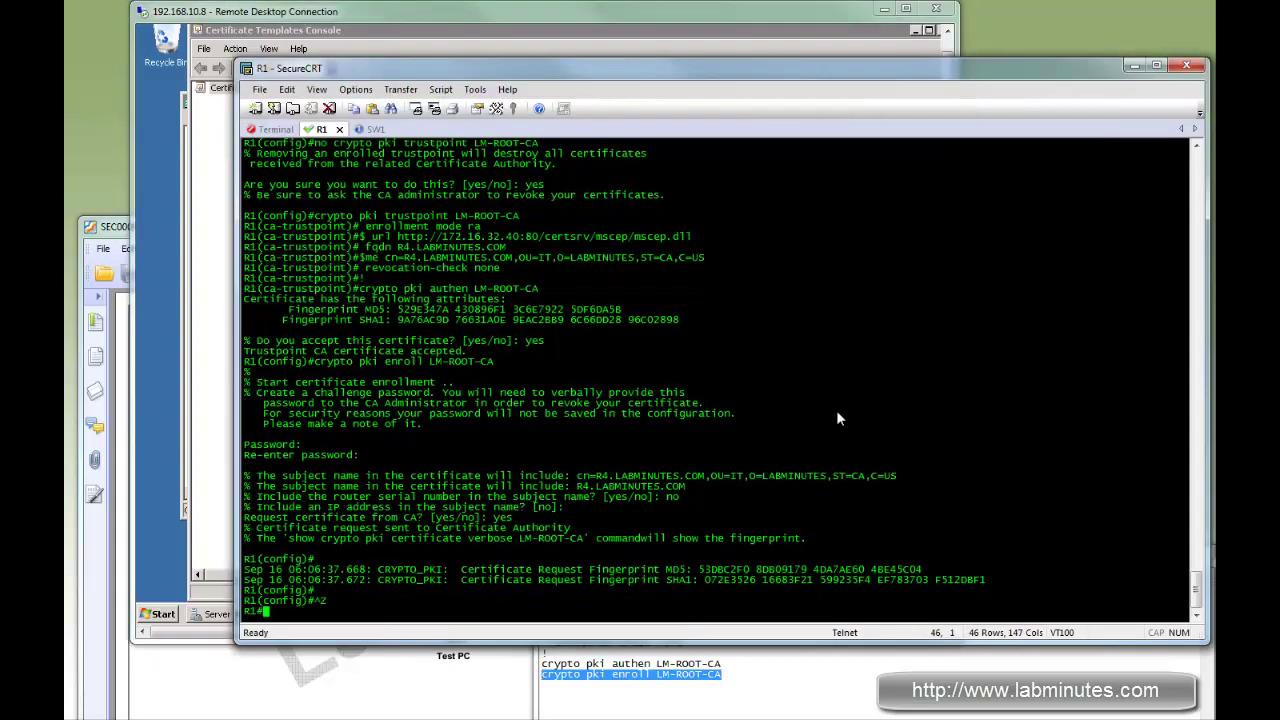
text(sh cry )
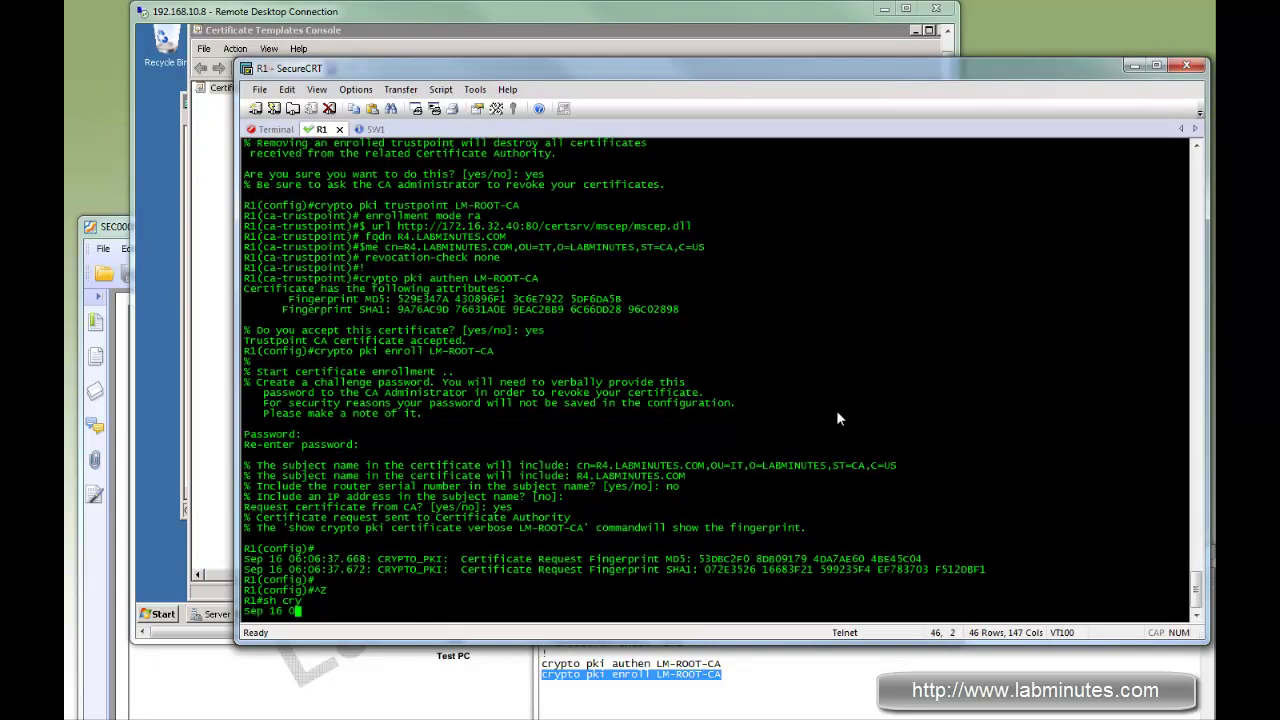
text(pki ca)
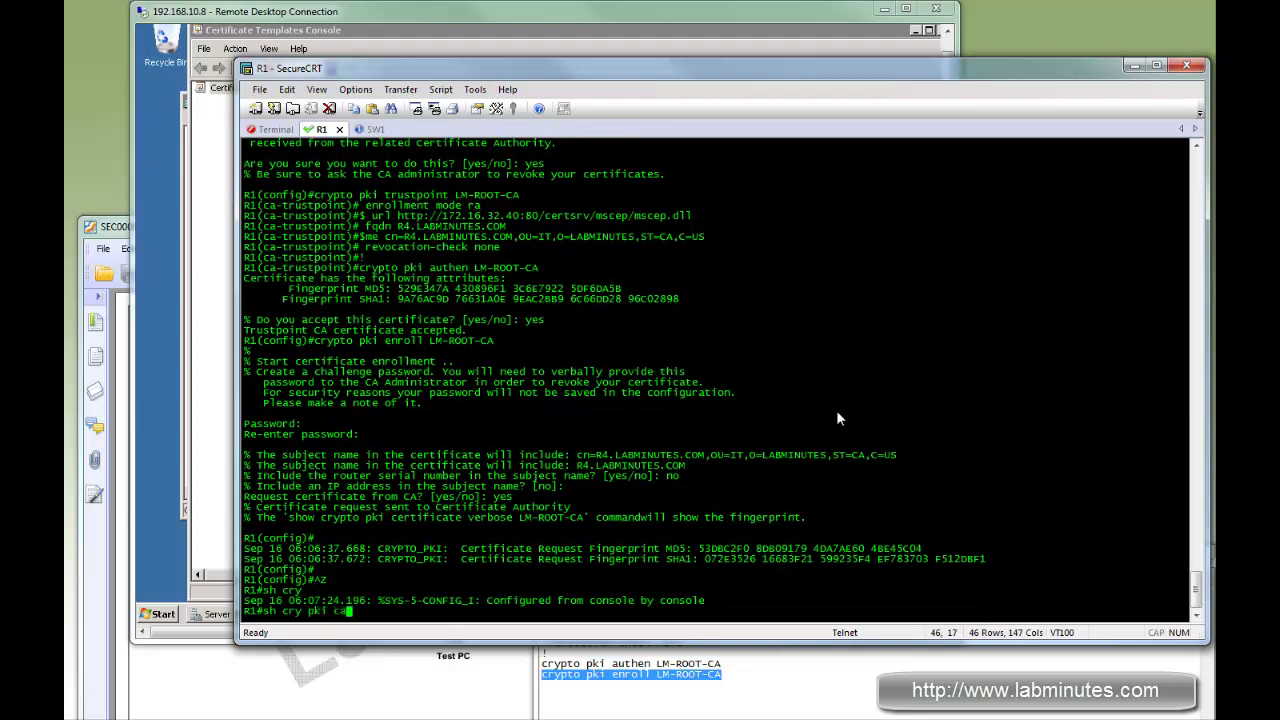
key(Return)
key(Up)
key(BackSpace)
key(BackSpace)
key(BackSpace)
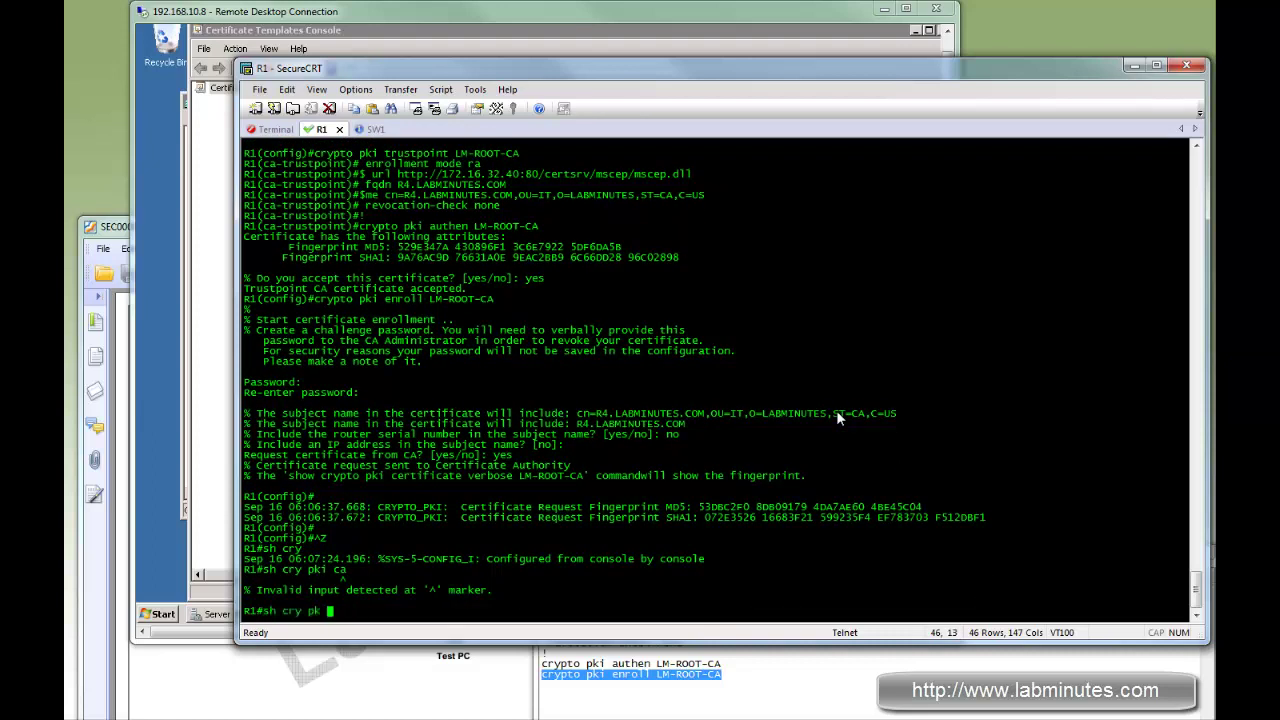
text(cer)
key(Return)
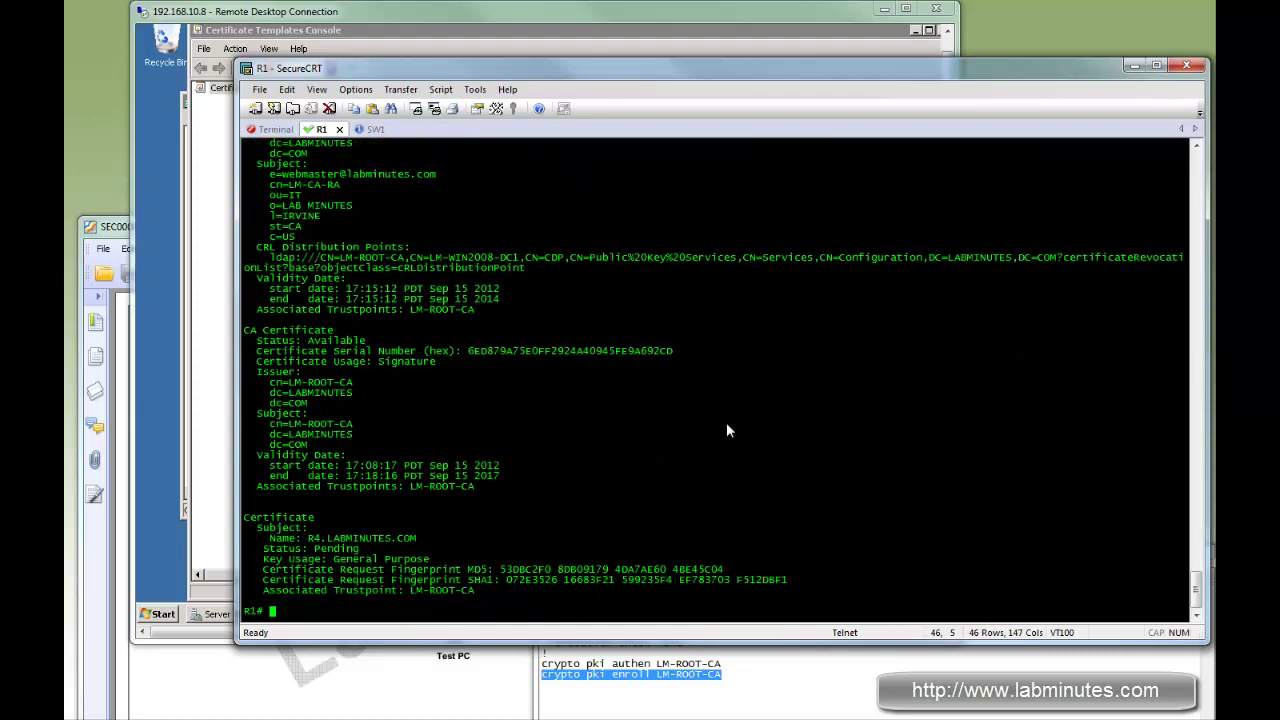
drag(308, 539, 455, 571)
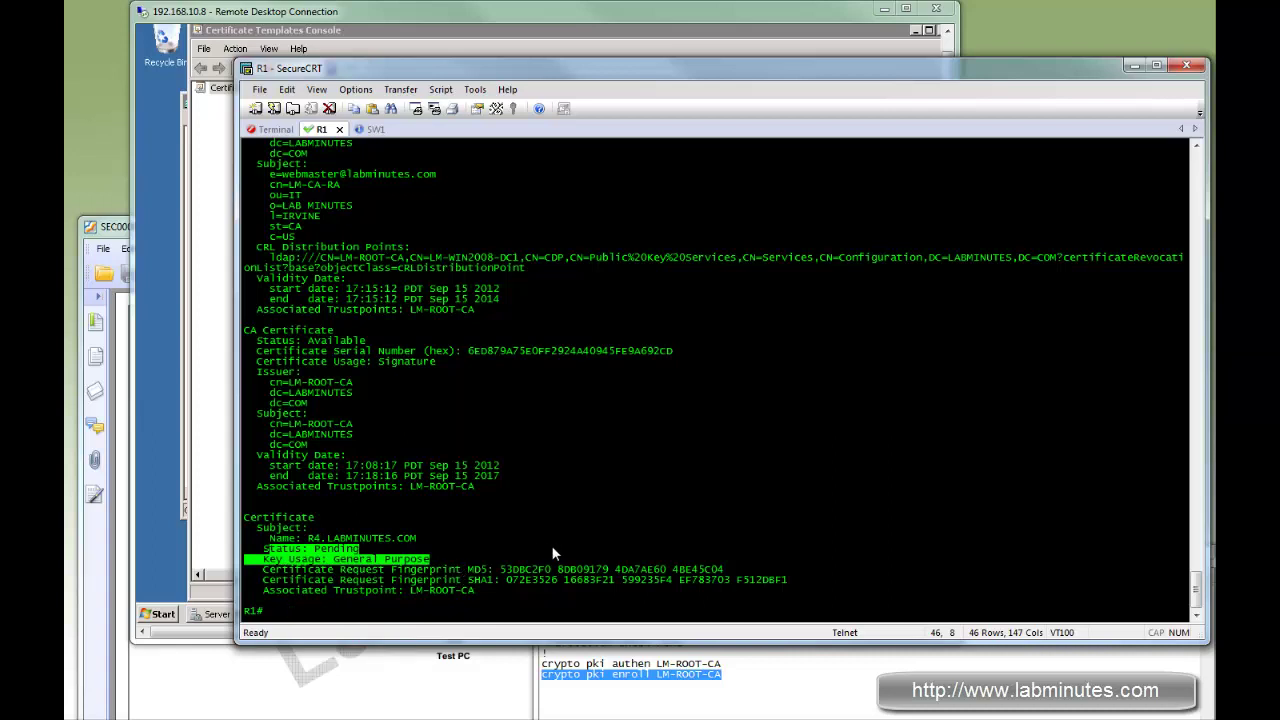
Issue pending request 9 in the certsrv console of LM-ROOT-CA
click(556, 14)
click(524, 387)
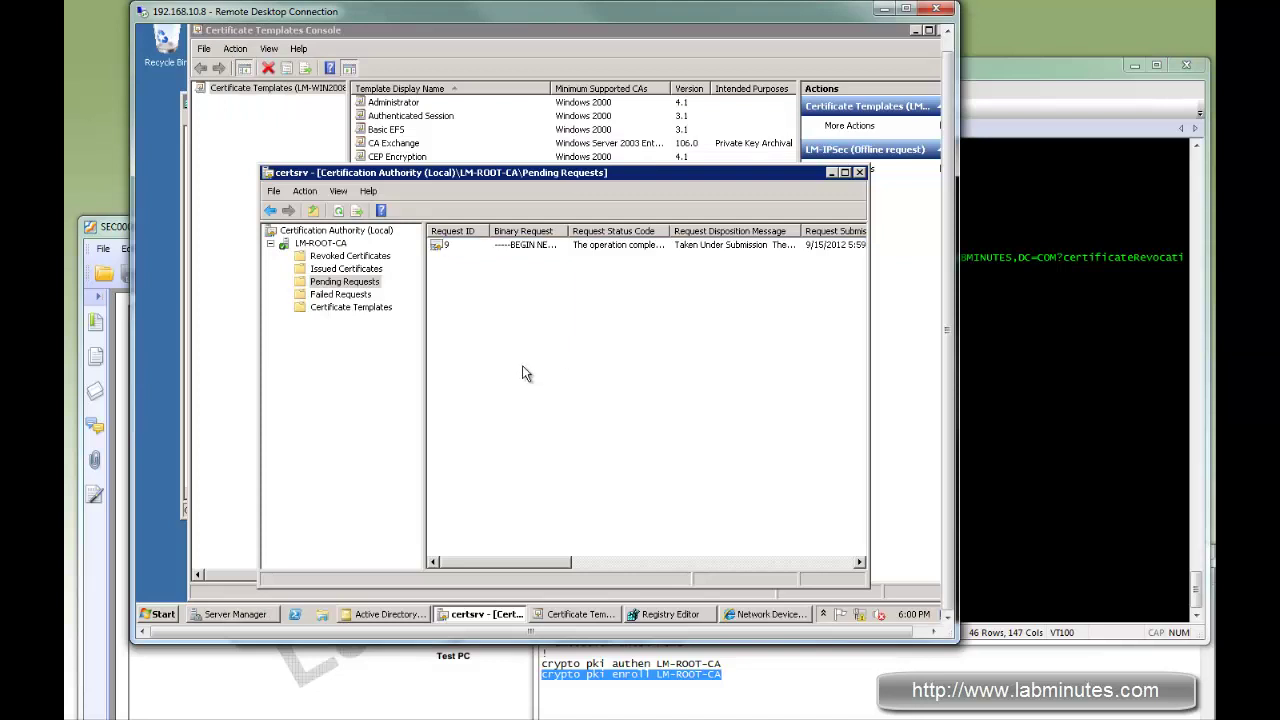
drag(478, 172, 471, 148)
right_click(447, 221)
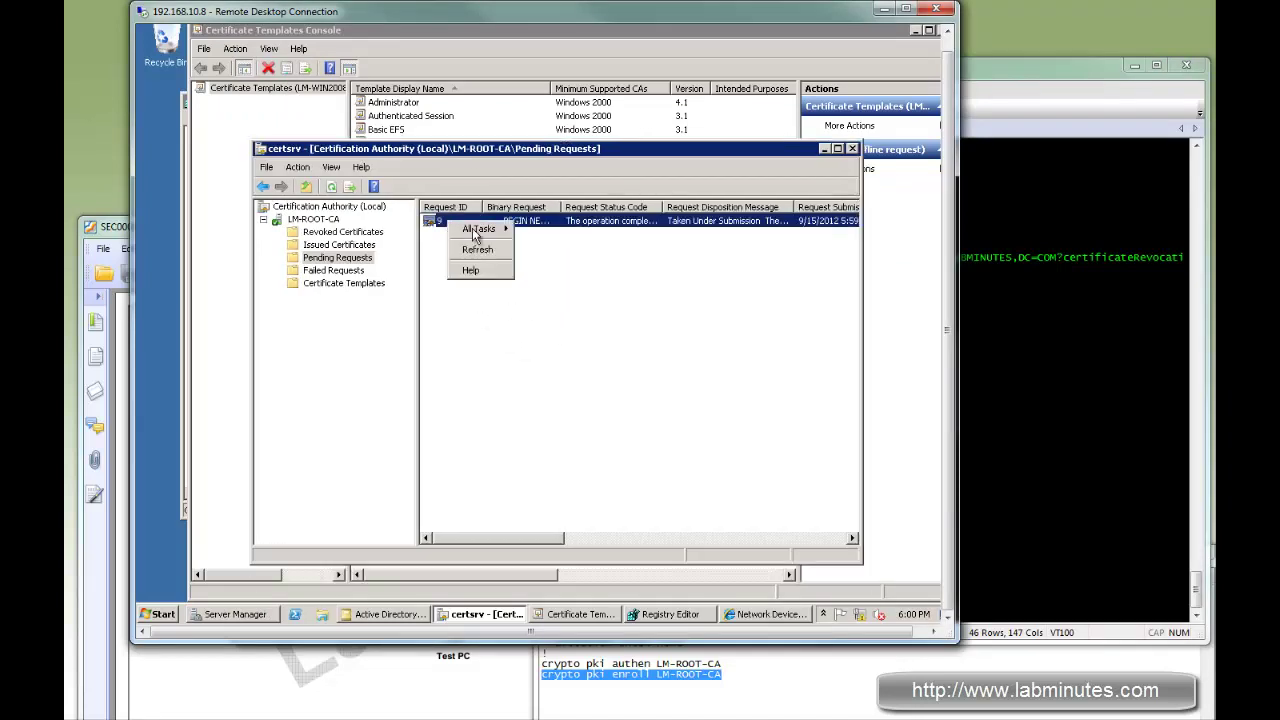
mouse_move(478, 229)
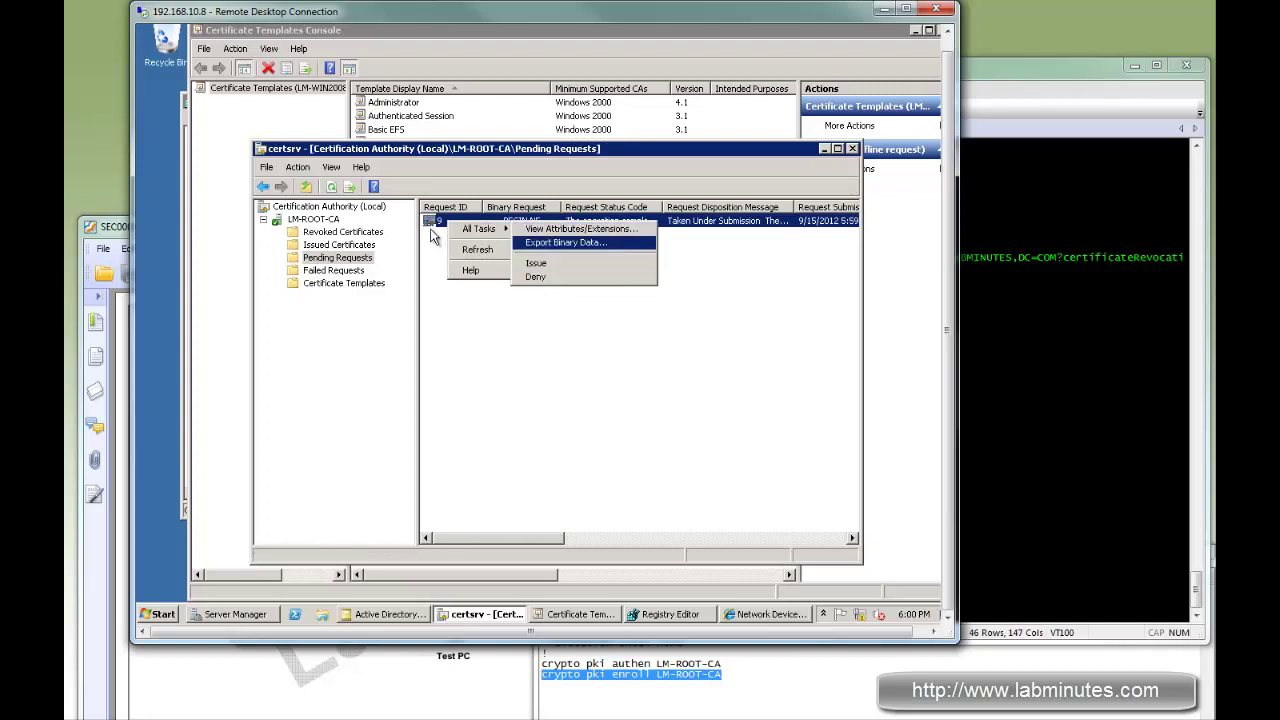
click(507, 295)
right_click(459, 227)
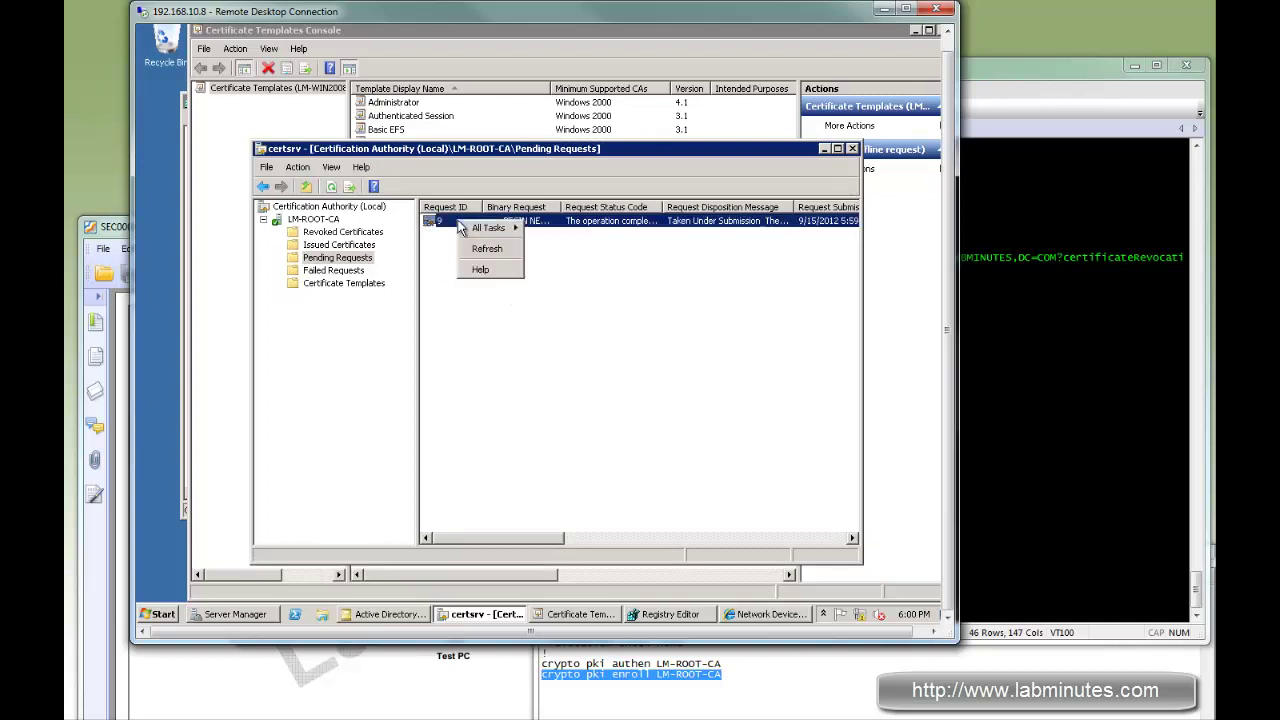
mouse_move(488, 229)
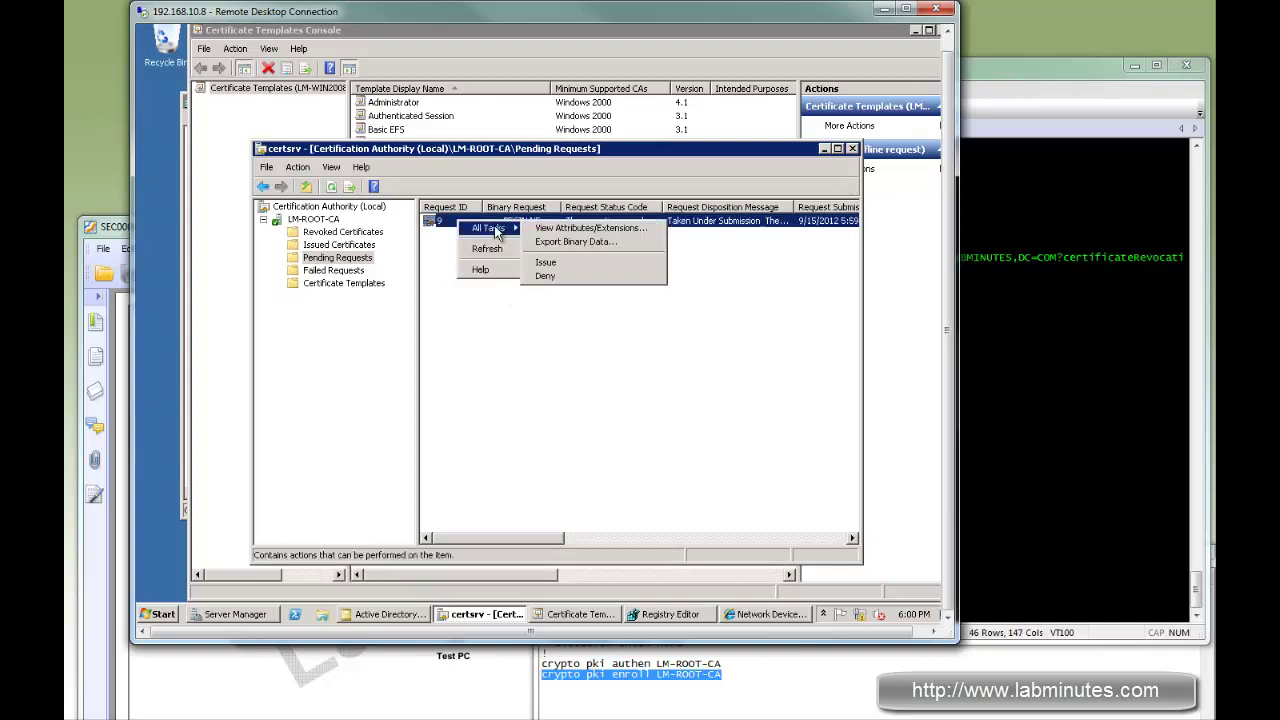
click(557, 264)
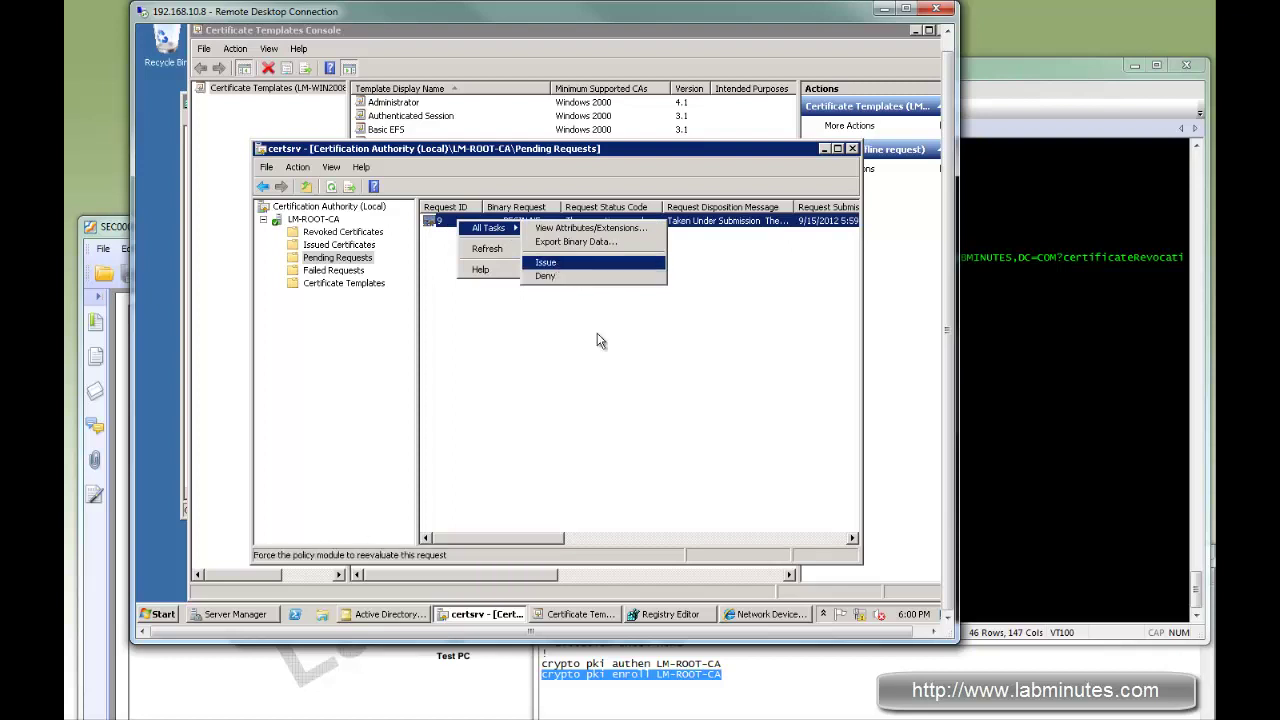
Inspect the certificate of request 9 under Issued Certificates, close it, and return to R1's terminal session
click(340, 258)
click(345, 245)
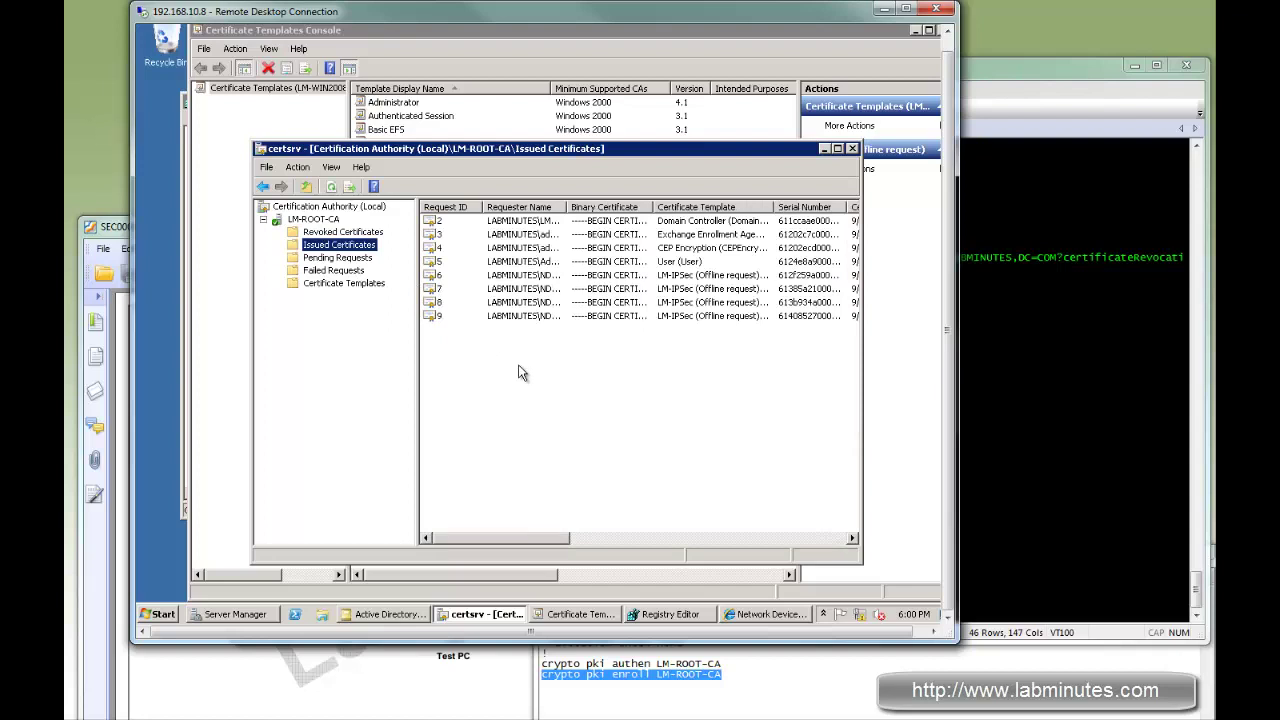
double_click(522, 316)
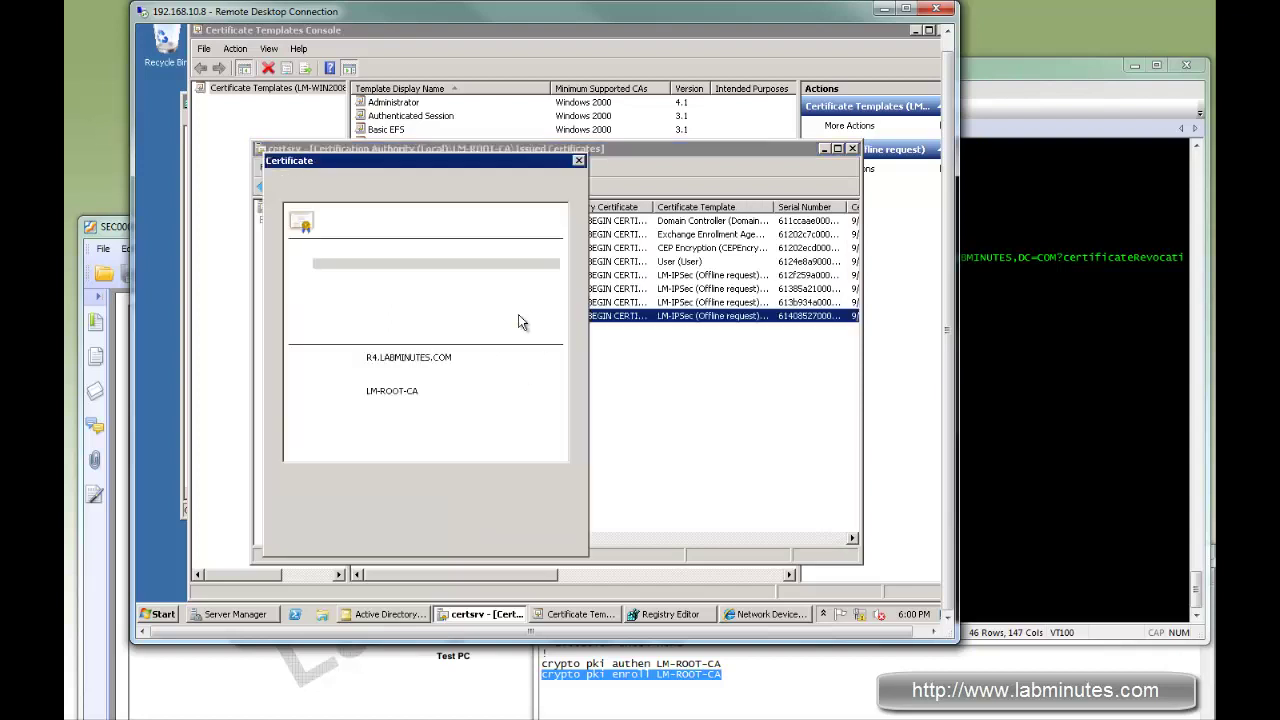
click(578, 162)
click(660, 405)
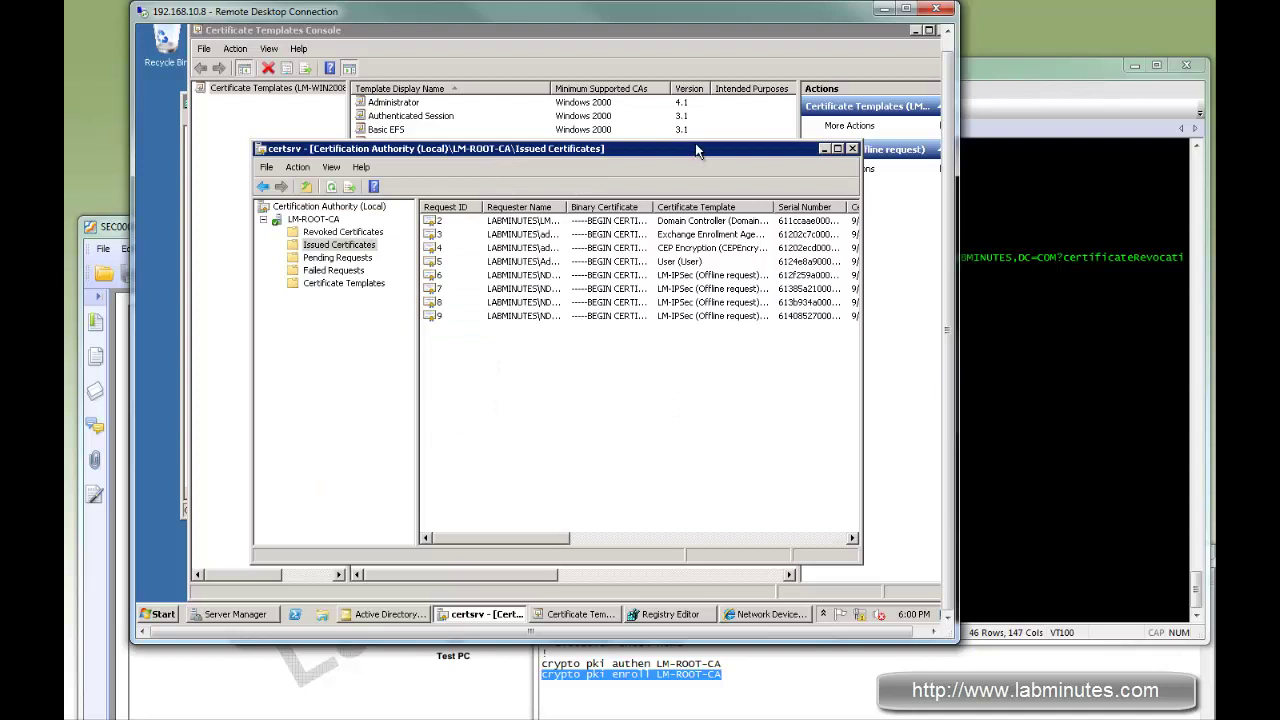
click(1027, 432)
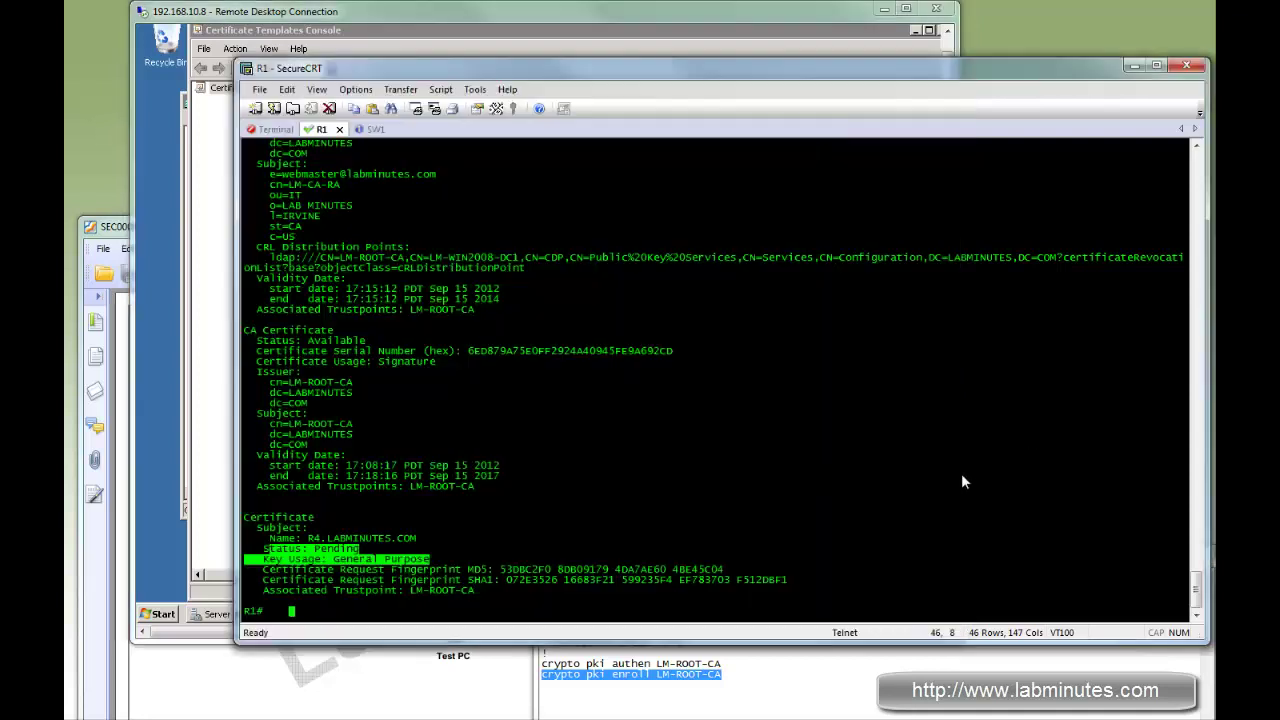
Show R1's crypto pki certificates again and check the status of the R4.LABMINUTES.COM certificate
click(900, 481)
text(sh cry pki cer)
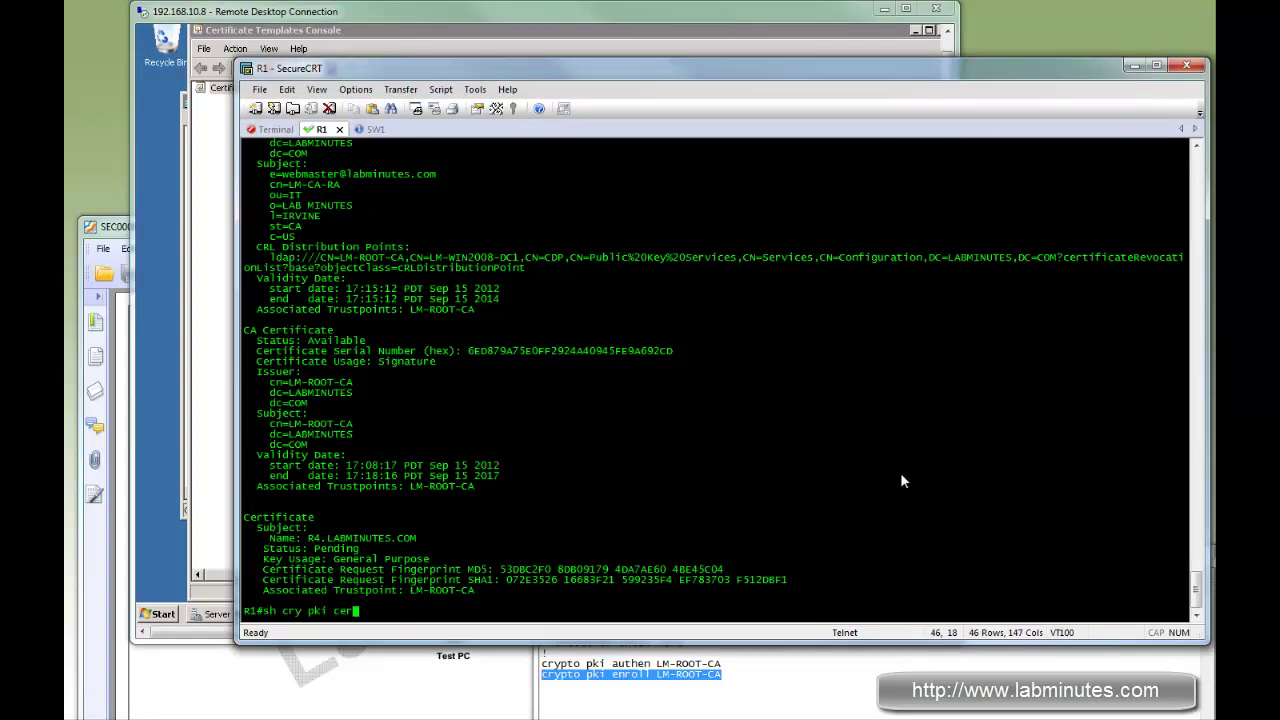
key(Return)
double_click(336, 548)
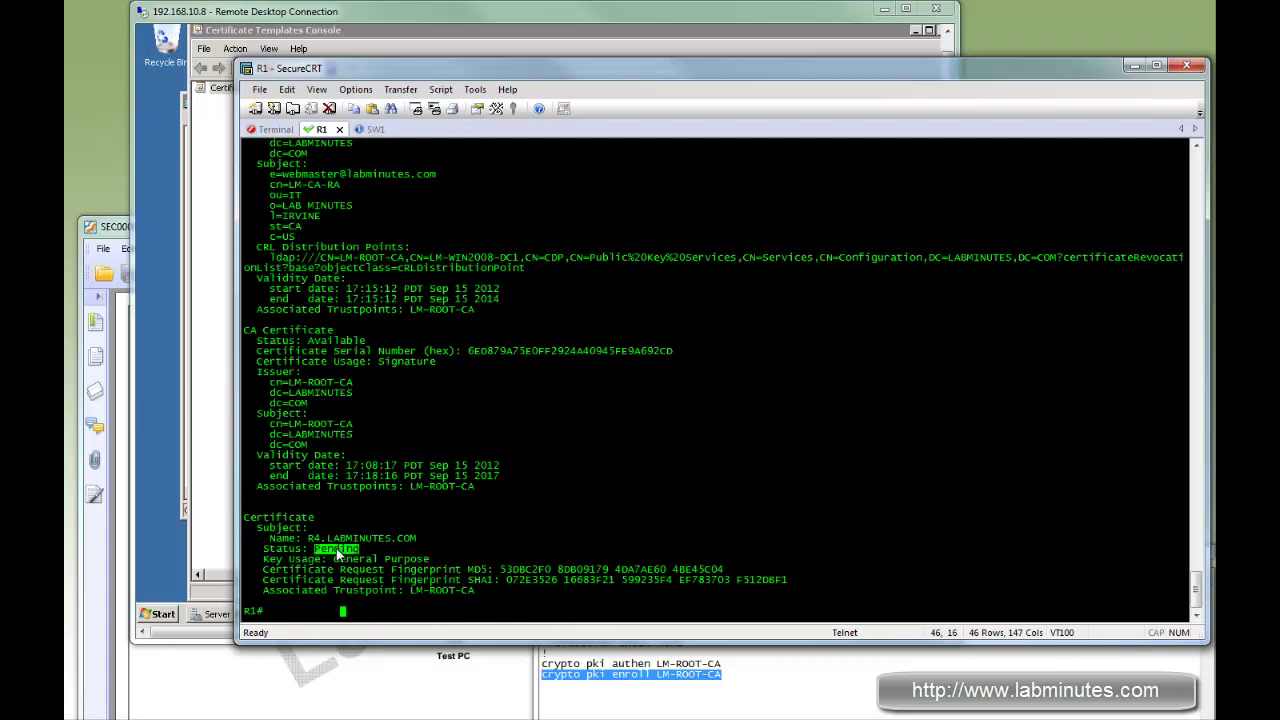
Enter configuration mode on R1 and cancel the current enrollment with no crypto pki enroll LM-ROOT-CA
click(453, 527)
text(conf t)
key(Return)
key(Return)
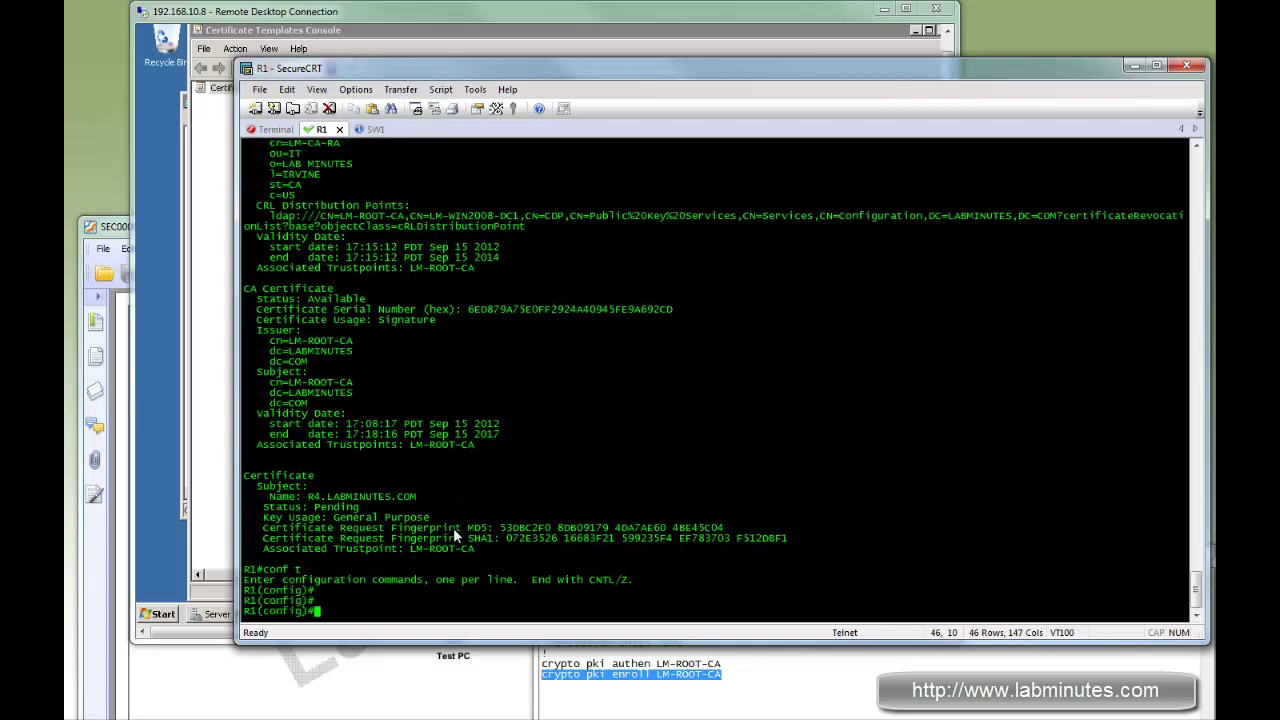
text(no)
key(BackSpace)
key(BackSpace)
text(crypto pki enroll LM-ROOT-CA)
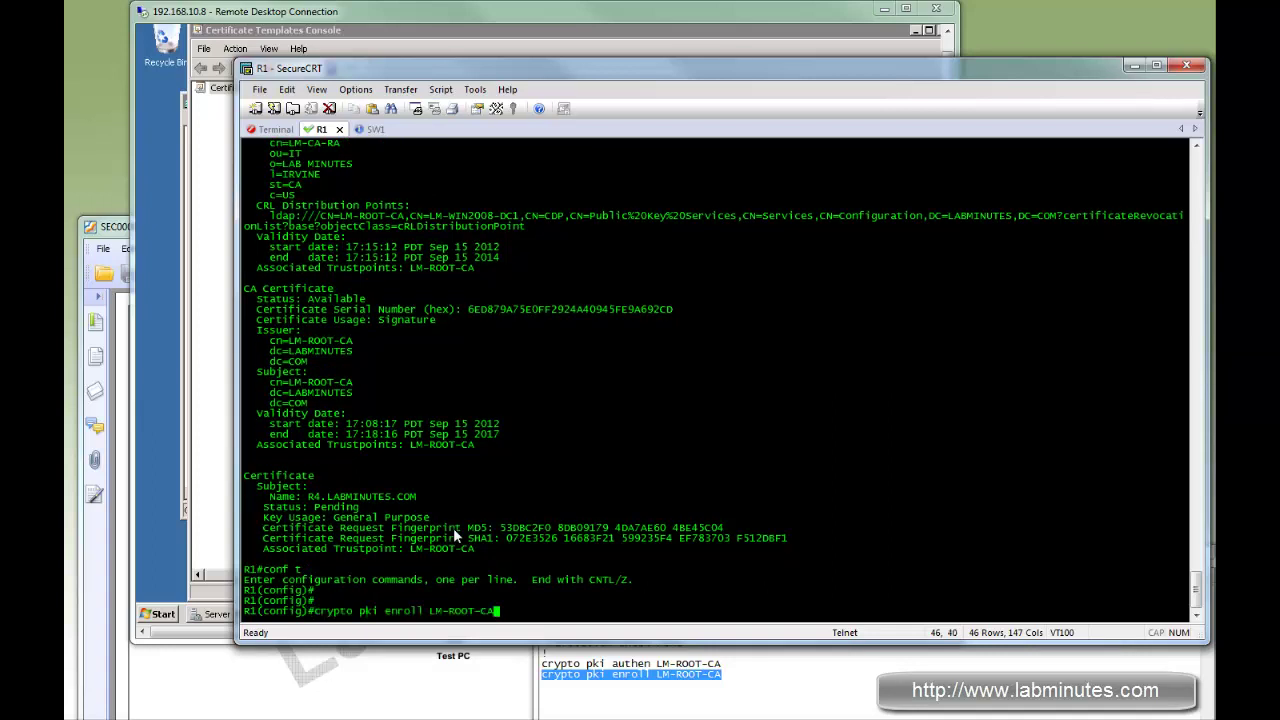
key(ctrl+a)
text(no)
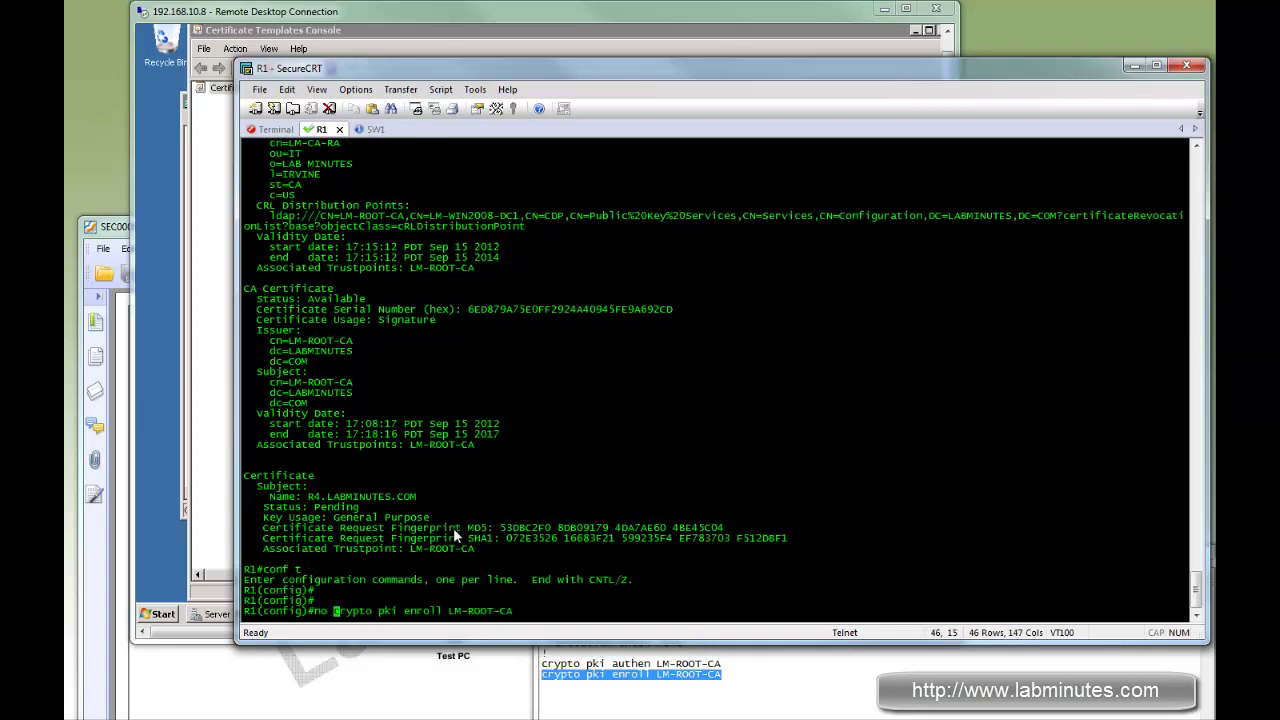
key(Return)
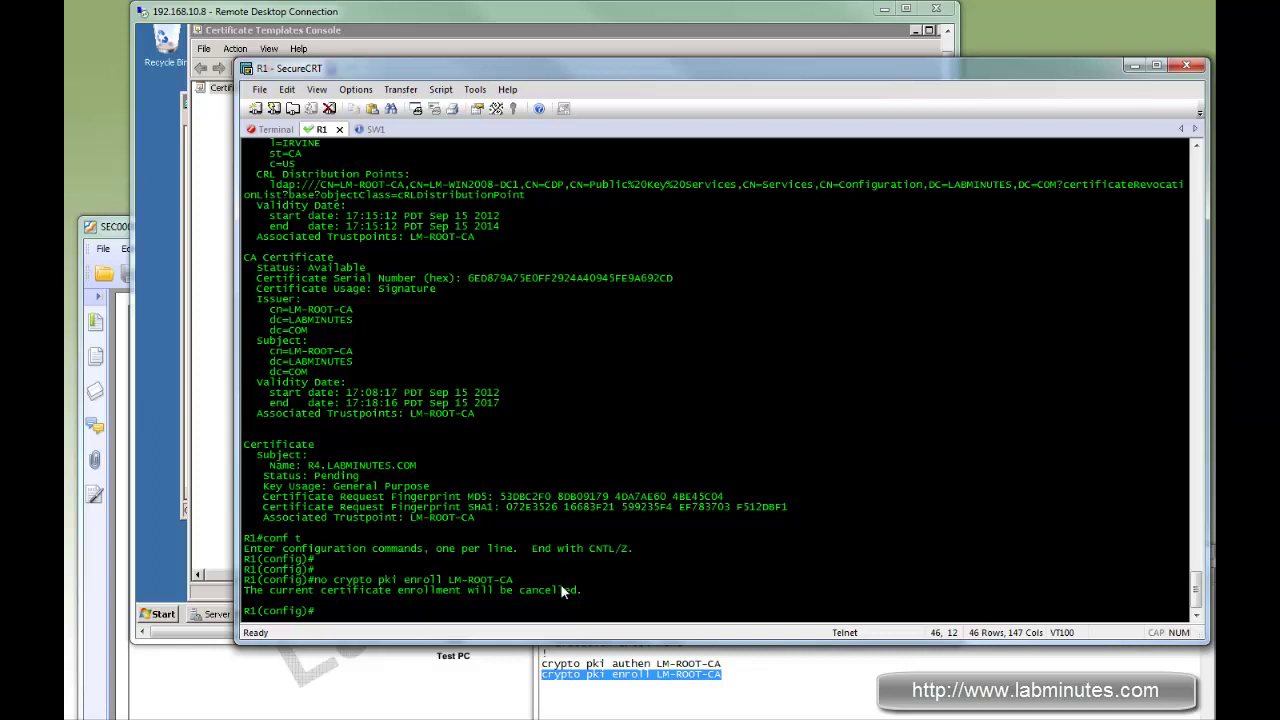
Start a new enrollment on R1 with crypto pki enroll LM-ROOT-CA, leaving the challenge password and its confirmation blank
key(Up)
key(ctrl+a)
key(Delete)
key(Delete)
key(Delete)
key(Return)
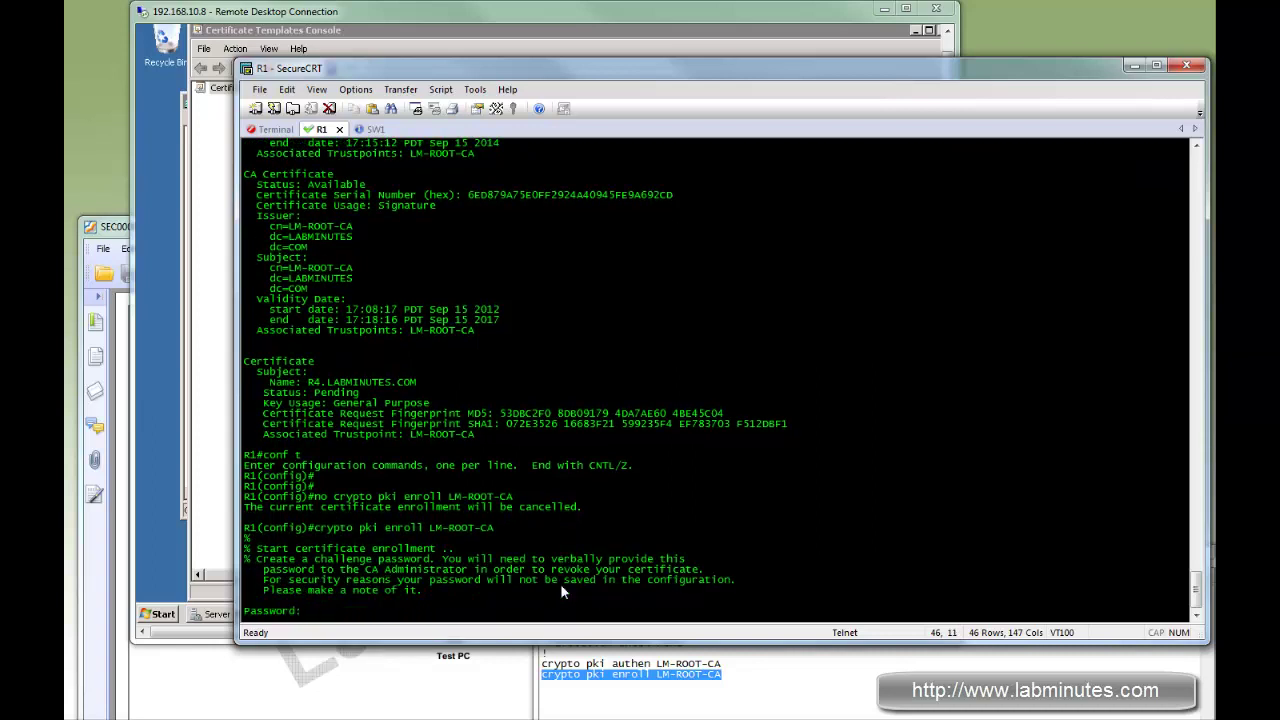
key(Return)
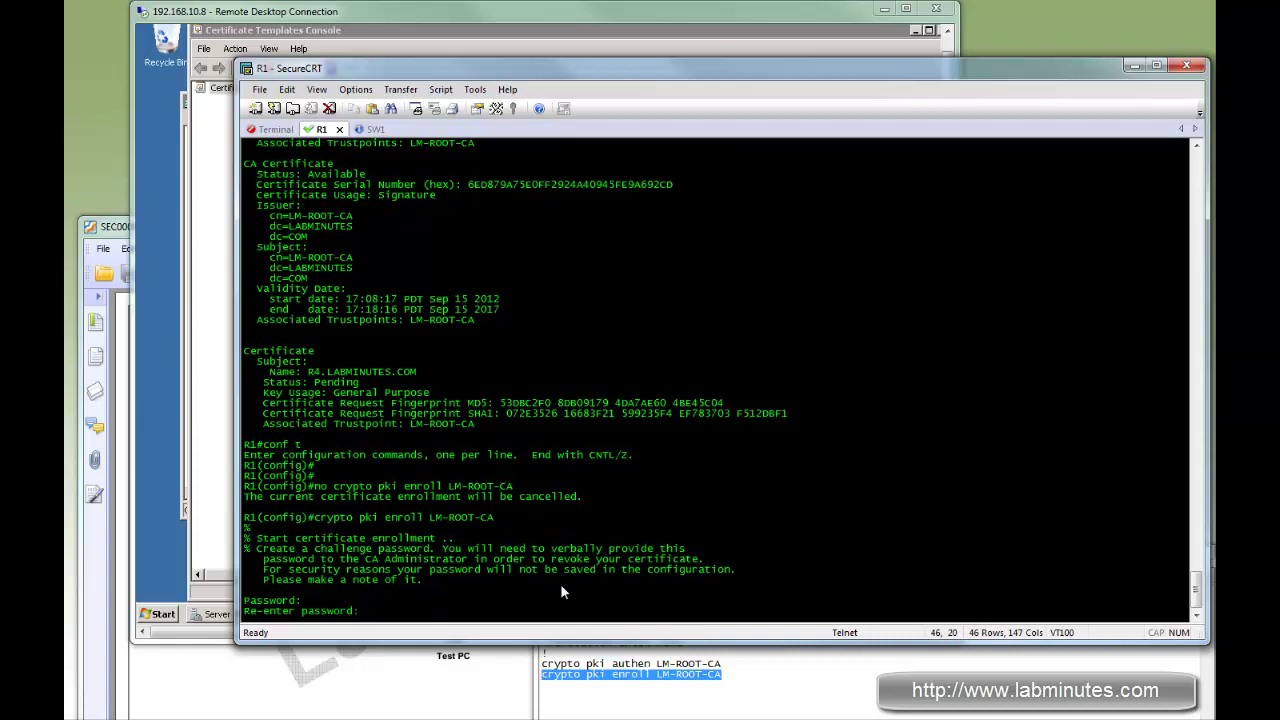
key(Return)
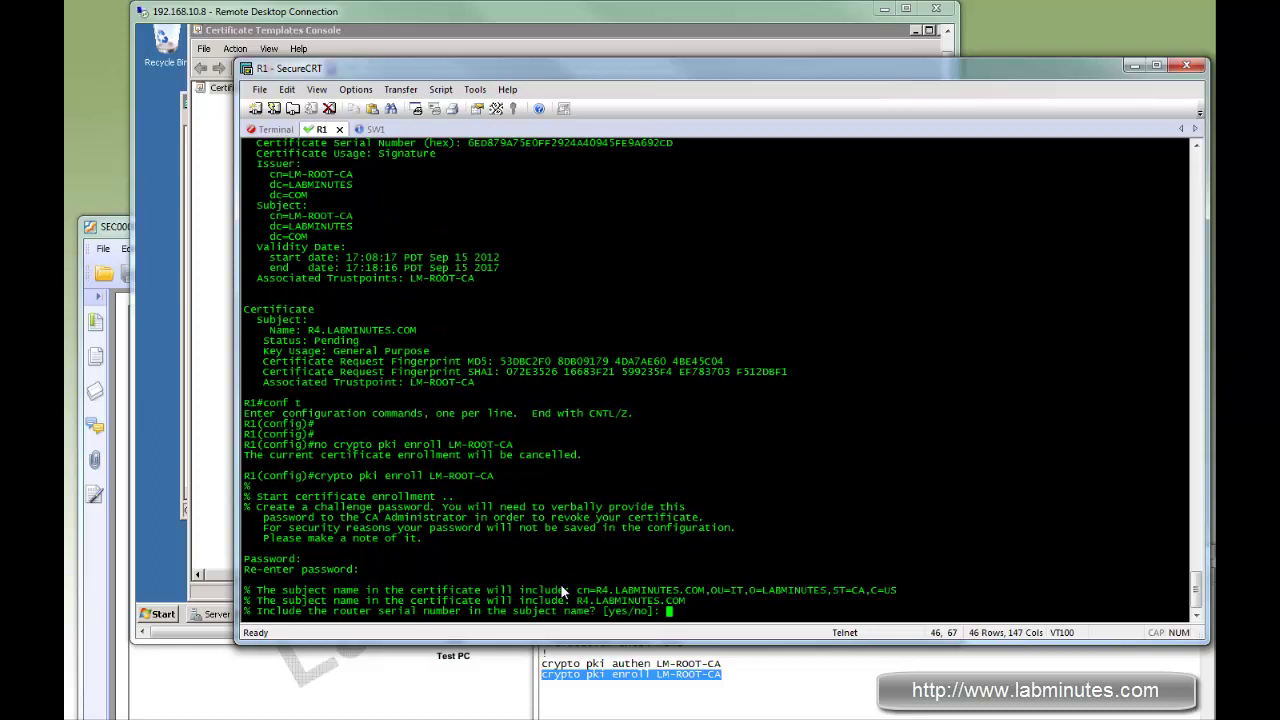
Exclude the router serial number and IP address from the subject name, and request the certificate from the CA
text(no)
key(Return)
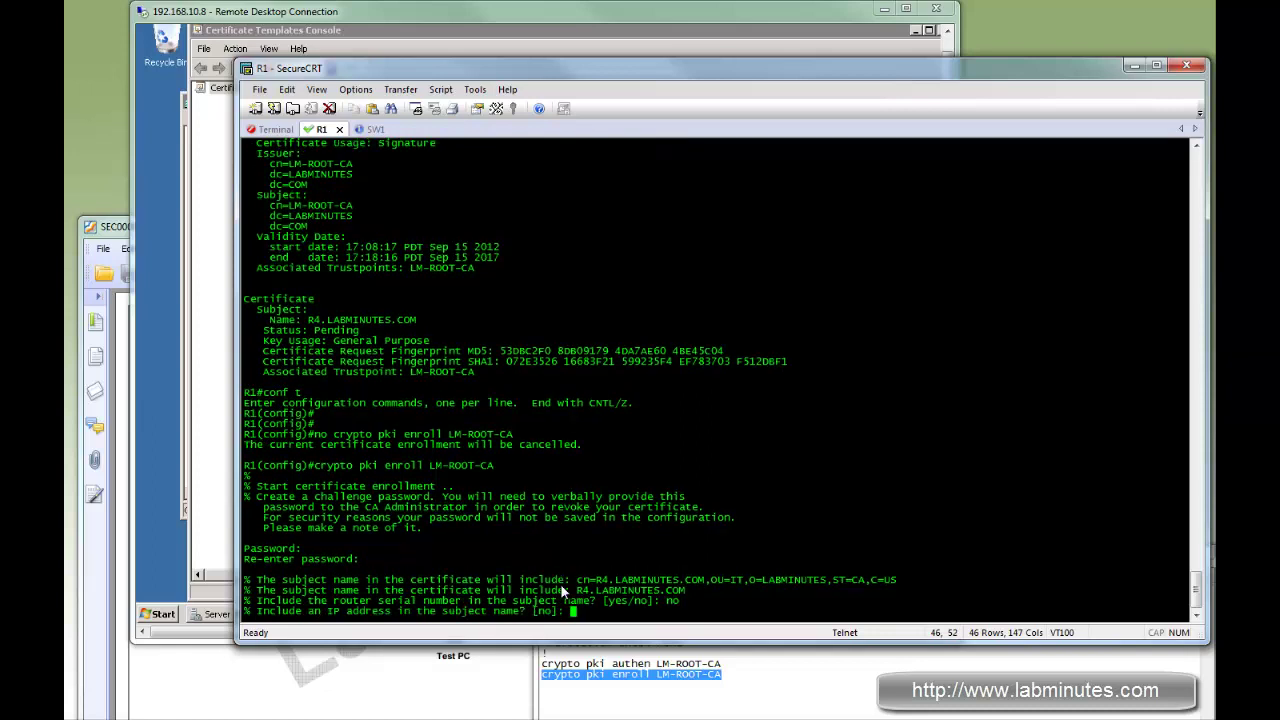
key(Return)
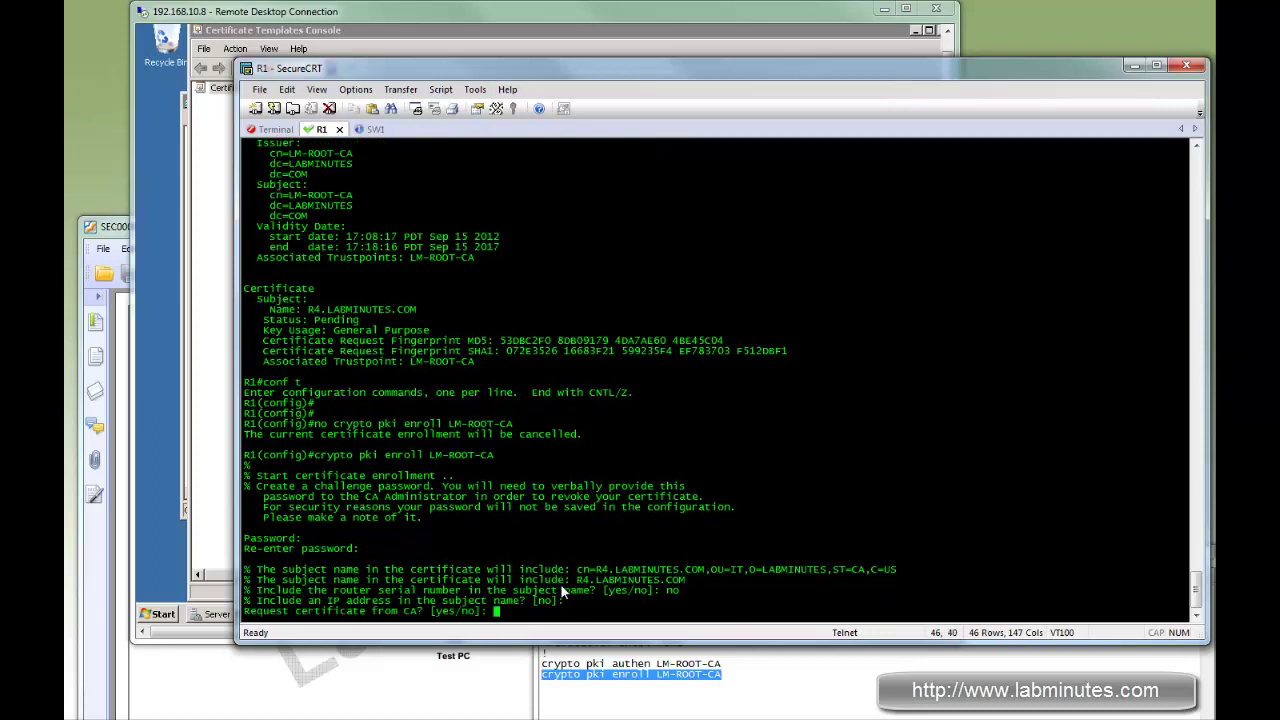
text(yes)
key(Return)
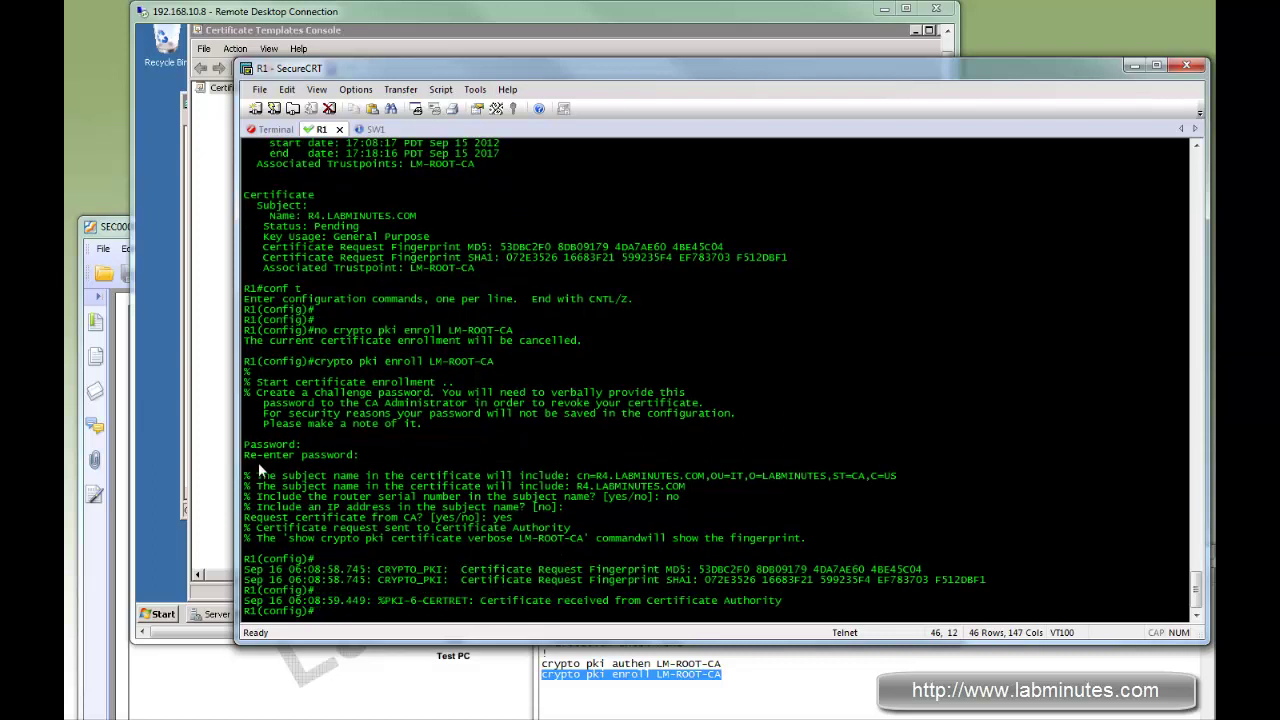
drag(570, 600, 718, 600)
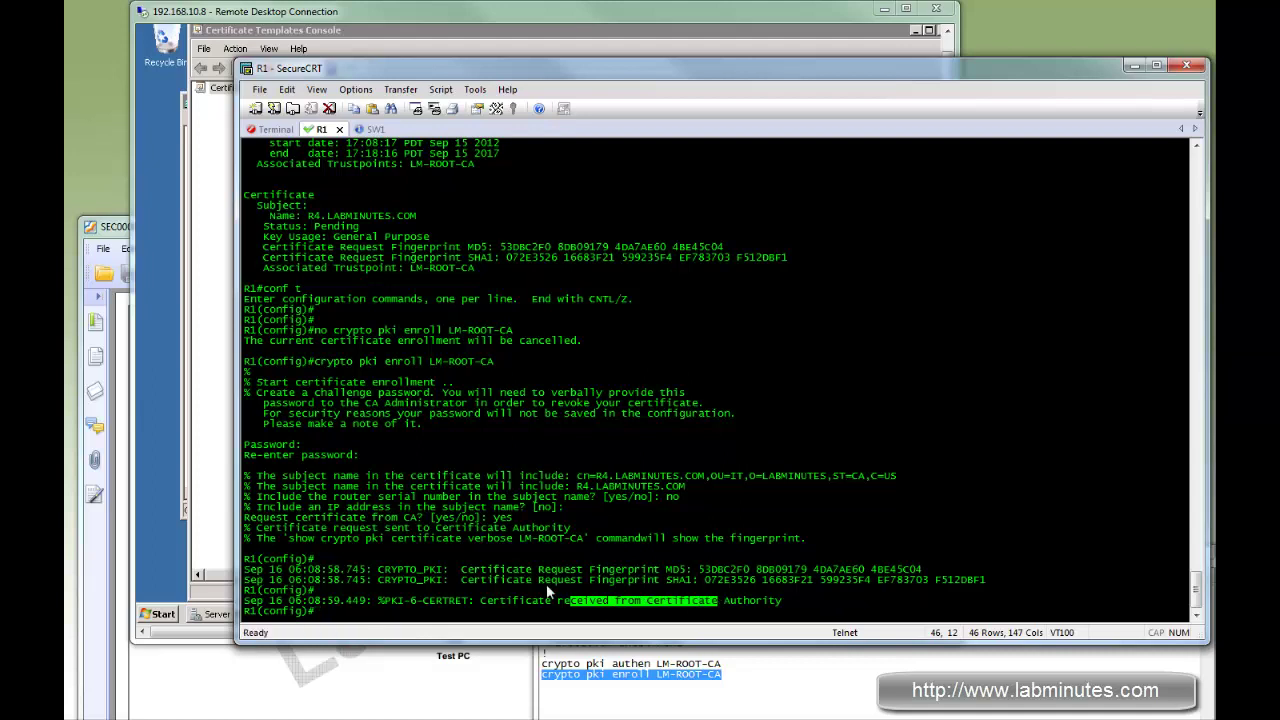
Exit configuration mode on R1, show its crypto pki certificates, and examine the R4.LABMINUTES.COM certificate's details
key(ctrl+z)
text(sh cry pki cer)
key(BackSpace)
key(BackSpace)
text(a)
key(Return)
key(Up)
key(BackSpace)
text(er)
key(Return)
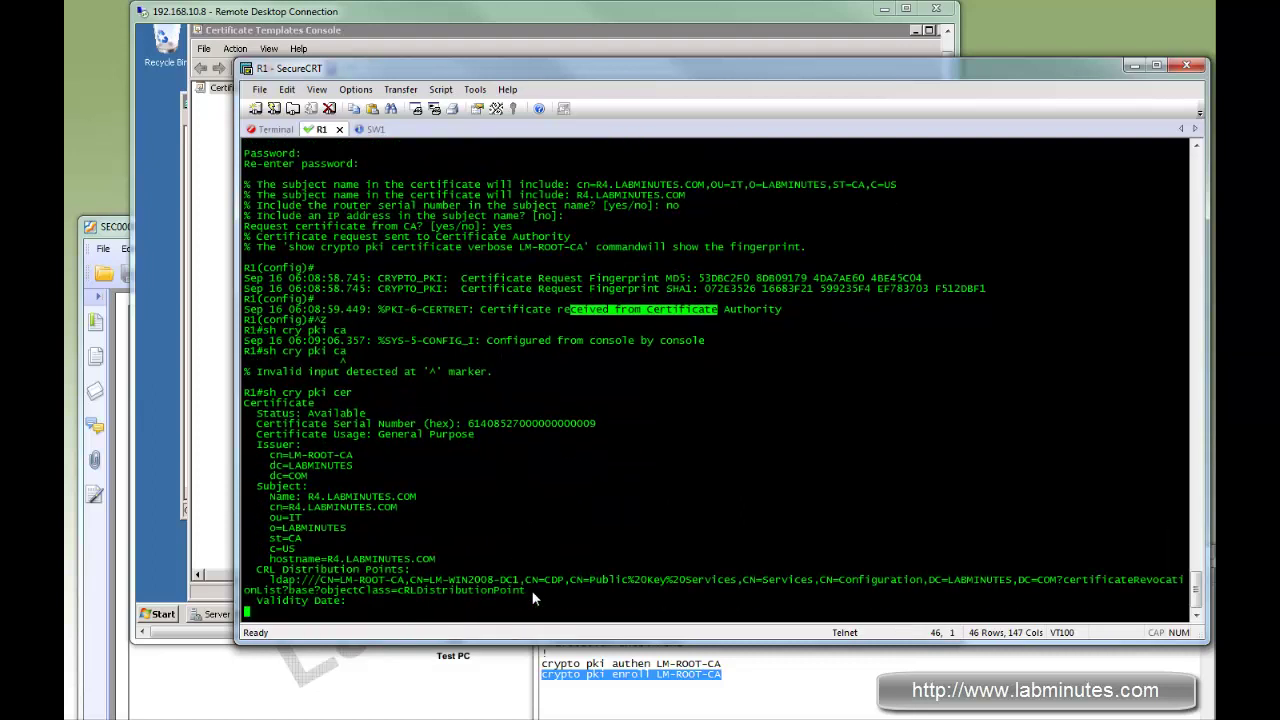
key(space)
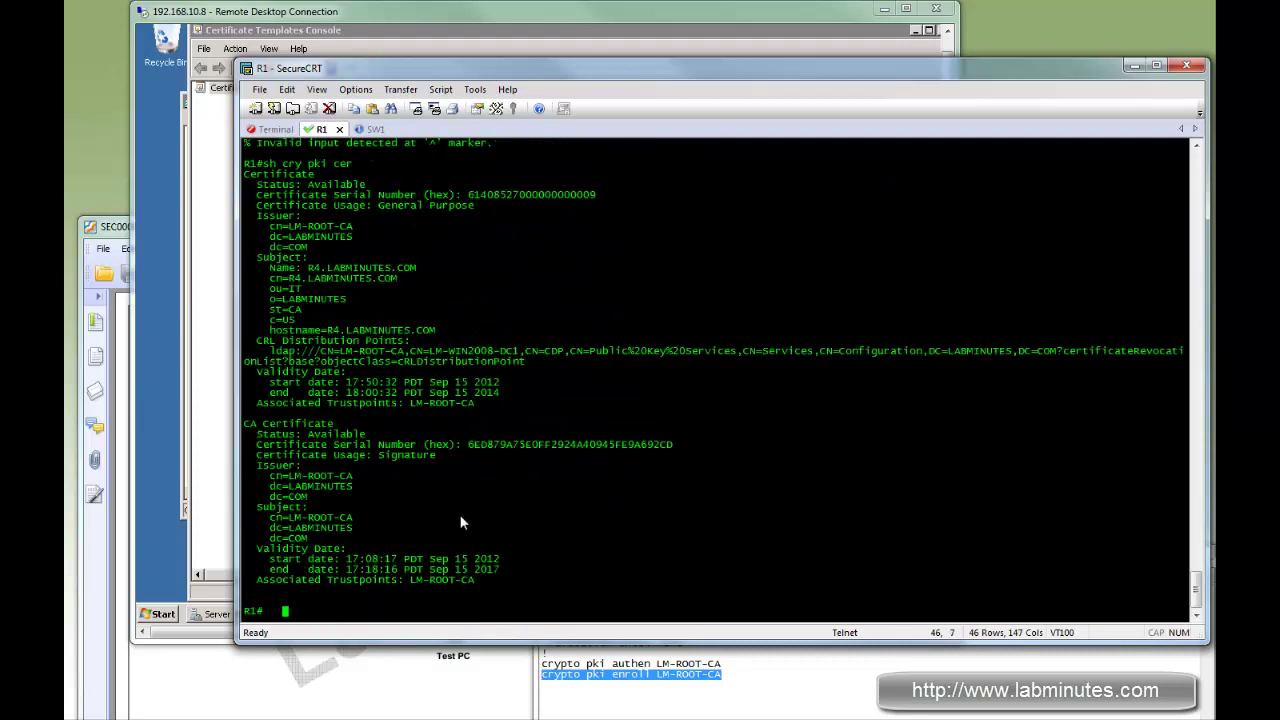
drag(307, 266, 398, 287)
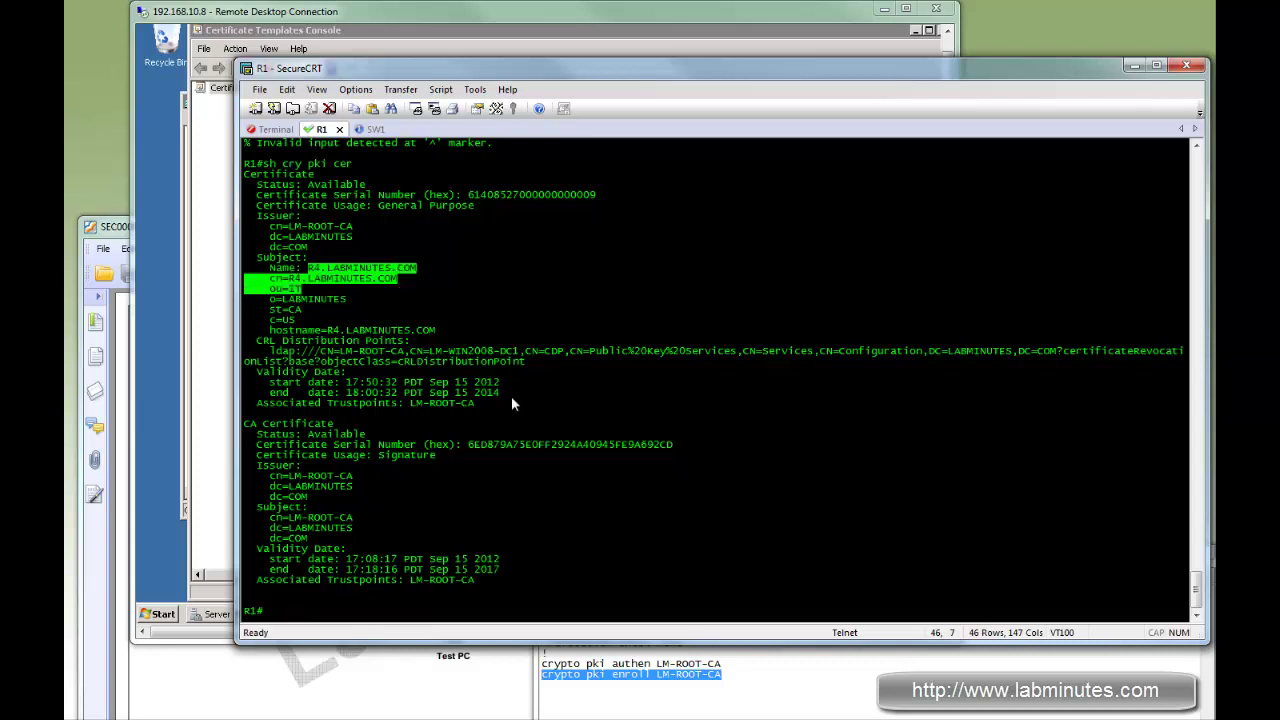
drag(505, 402, 244, 174)
Refresh the Issued Certificates in the certsrv console, select request 9 to check it, and return to R1's terminal session
click(462, 48)
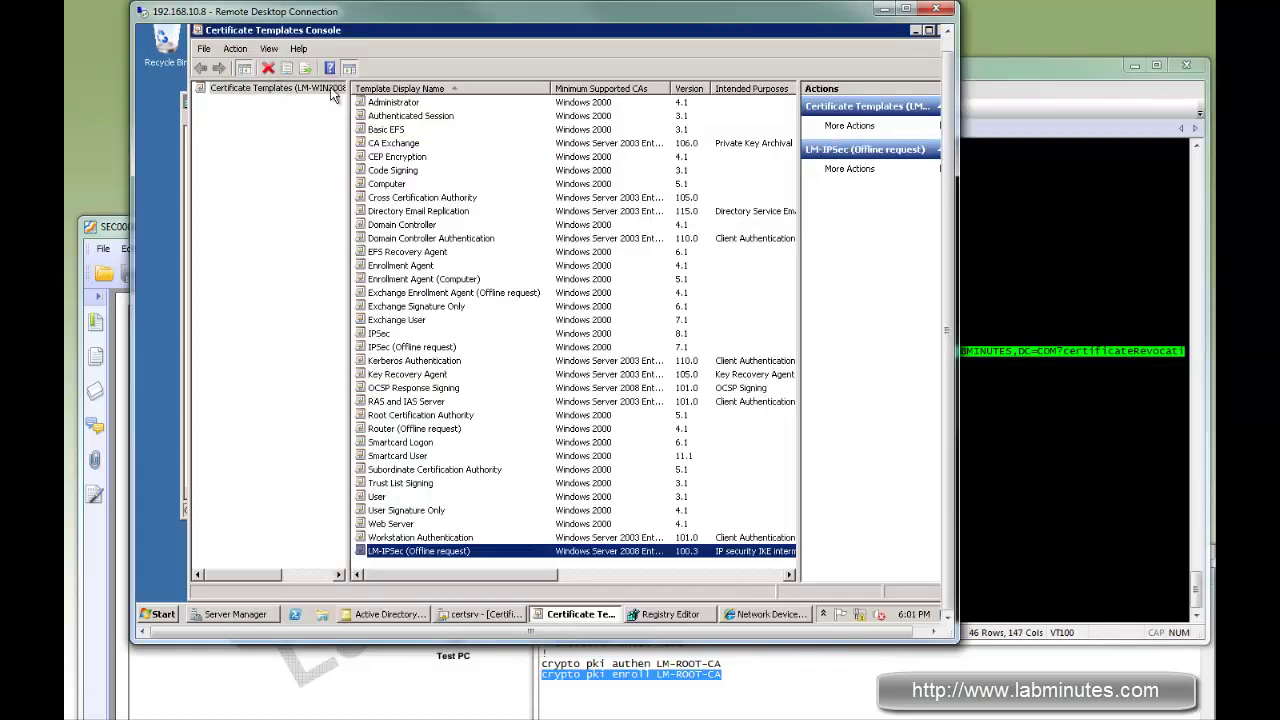
click(483, 615)
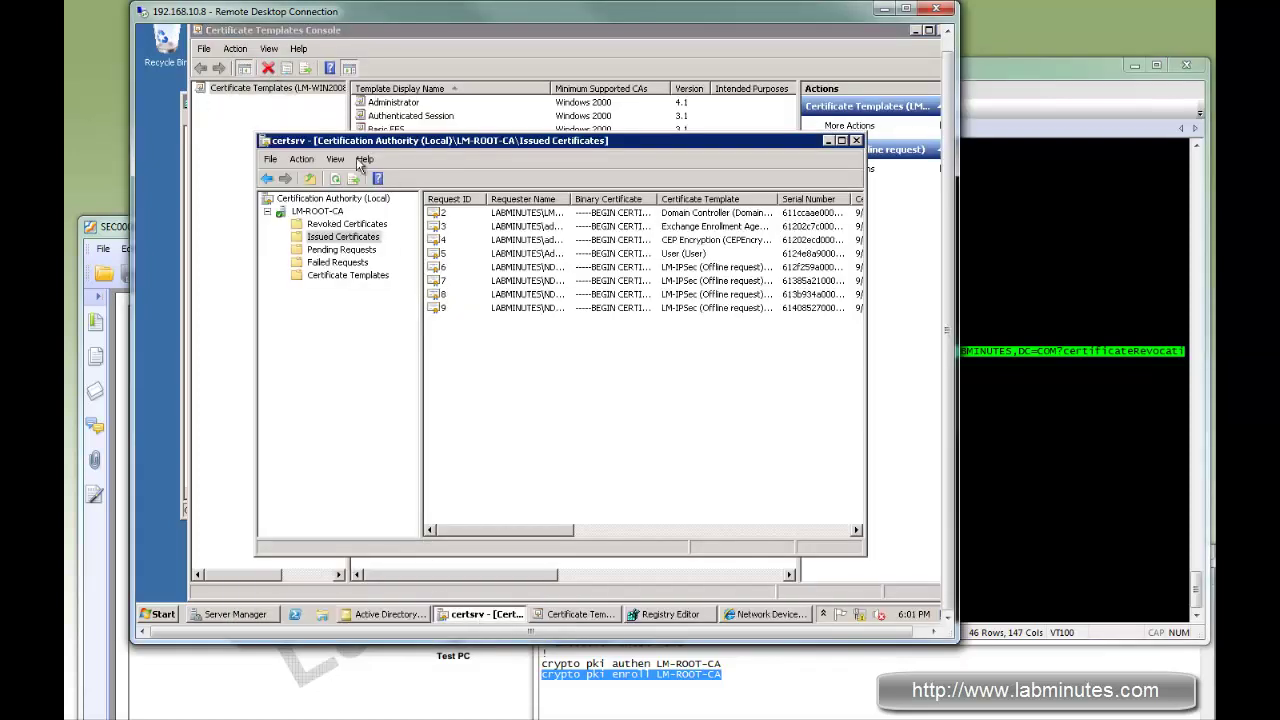
click(335, 180)
click(610, 309)
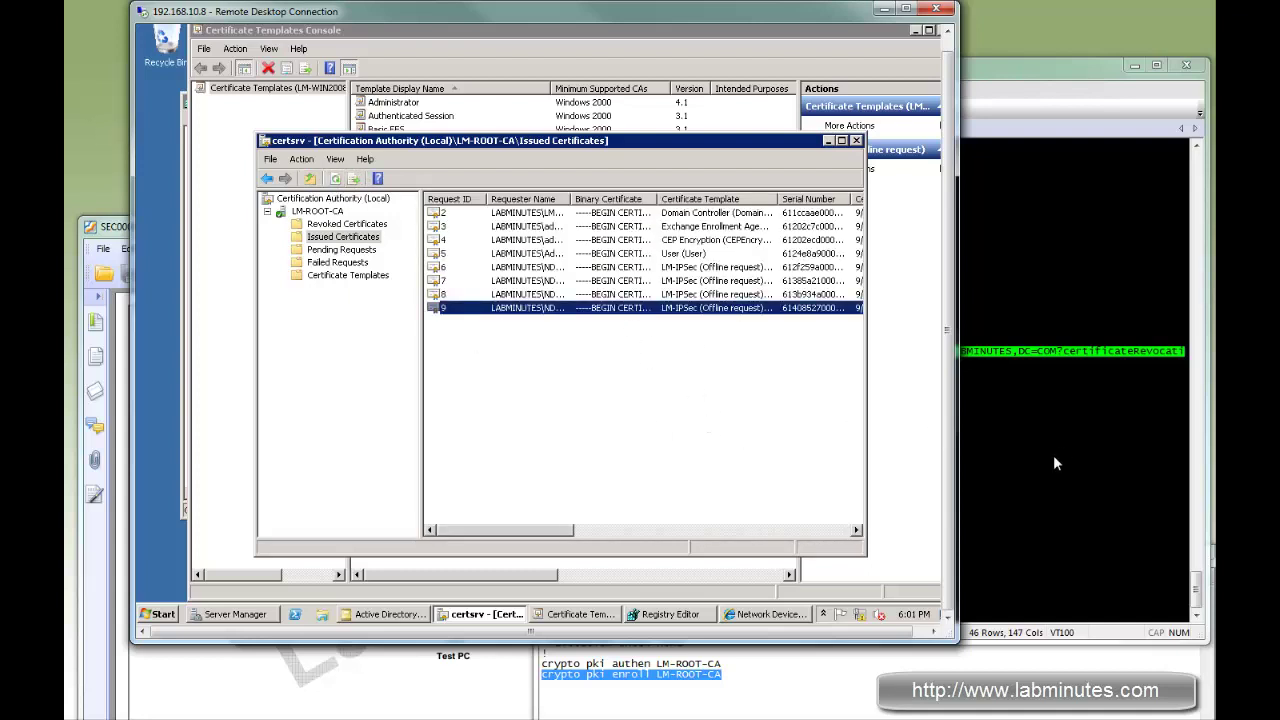
click(993, 461)
click(573, 508)
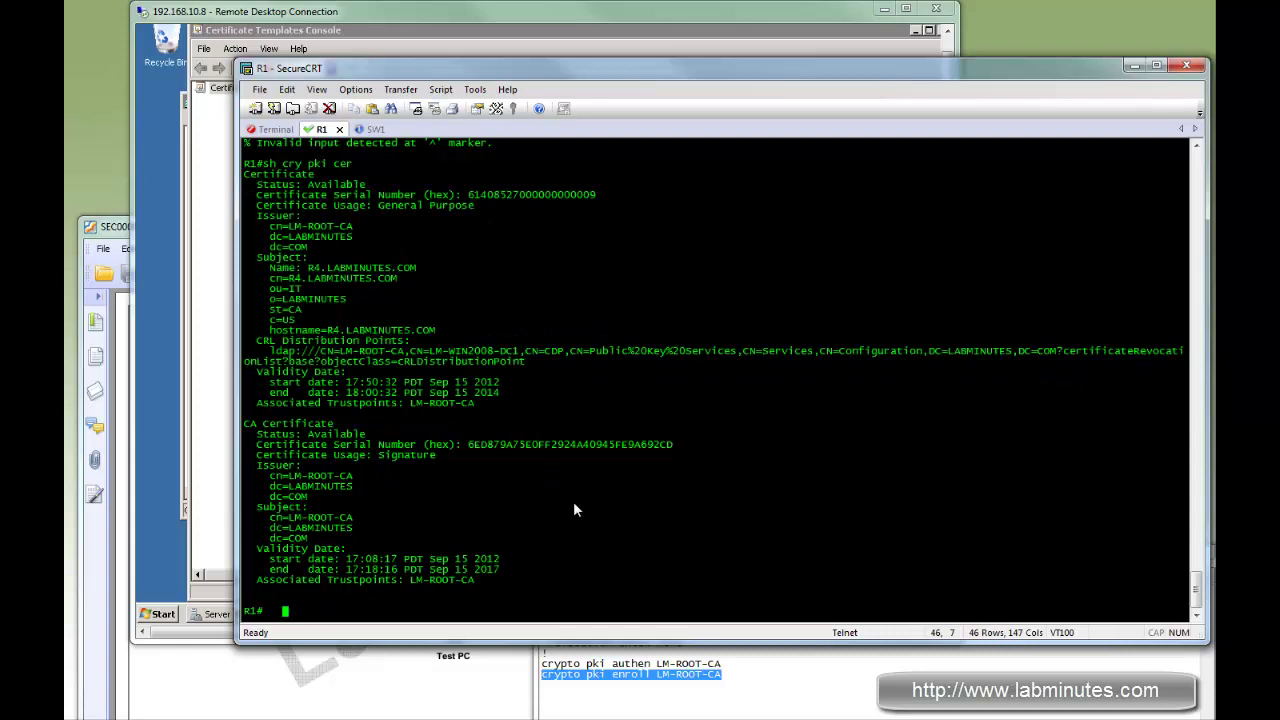
key(Return)
key(Return)
key(Return)
key(Return)
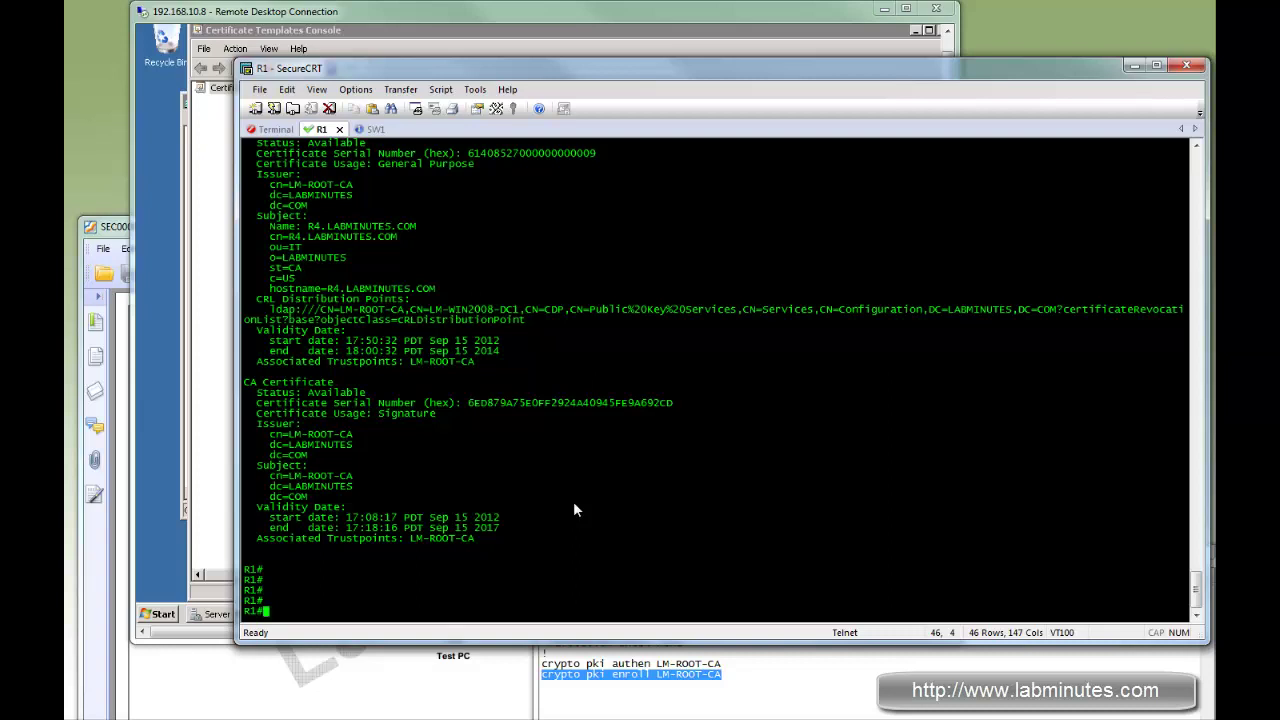
key(Return)
key(Return)
key(Return)
key(Return)
key(Return)
key(Return)
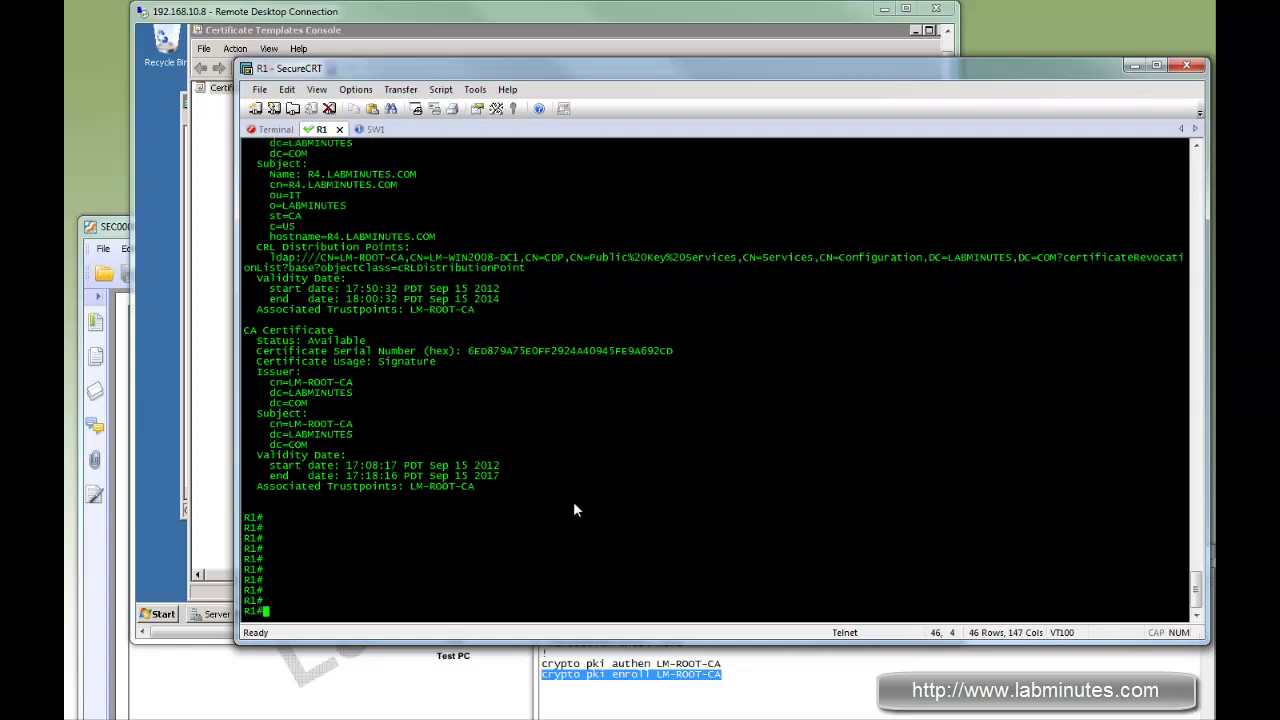
drag(443, 67, 431, 50)
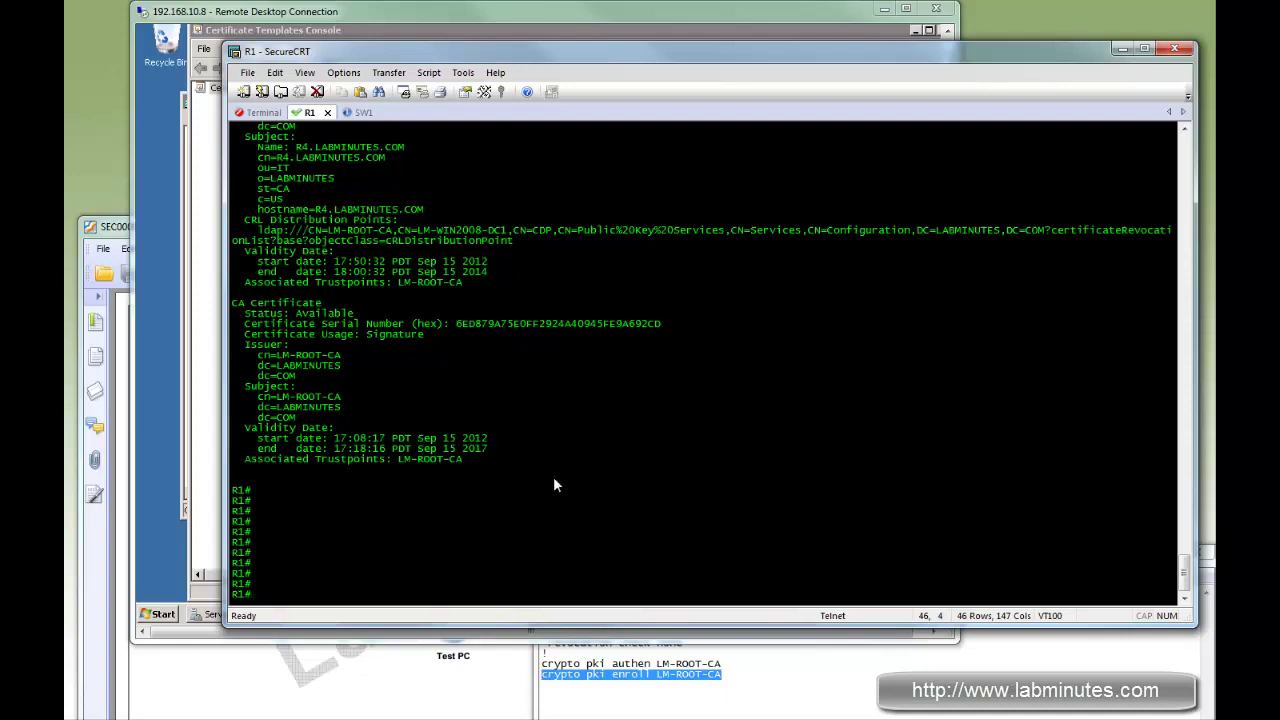
drag(618, 59, 623, 85)
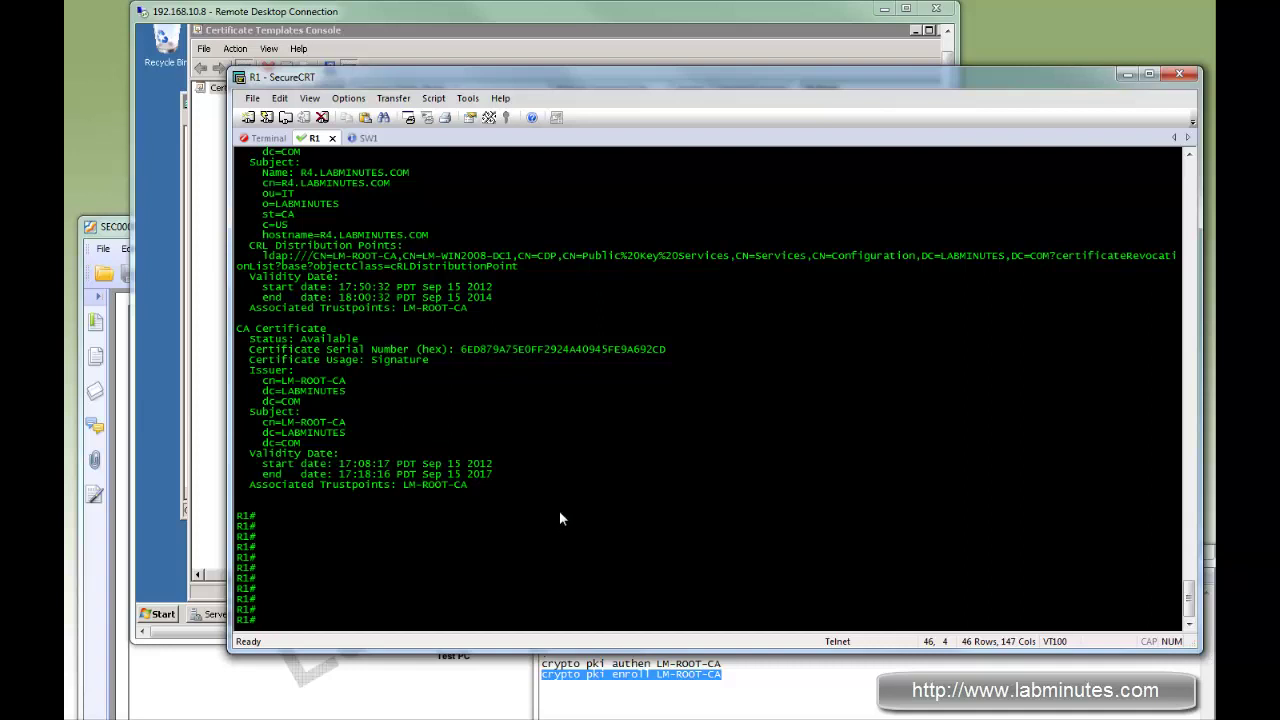
key(Return)
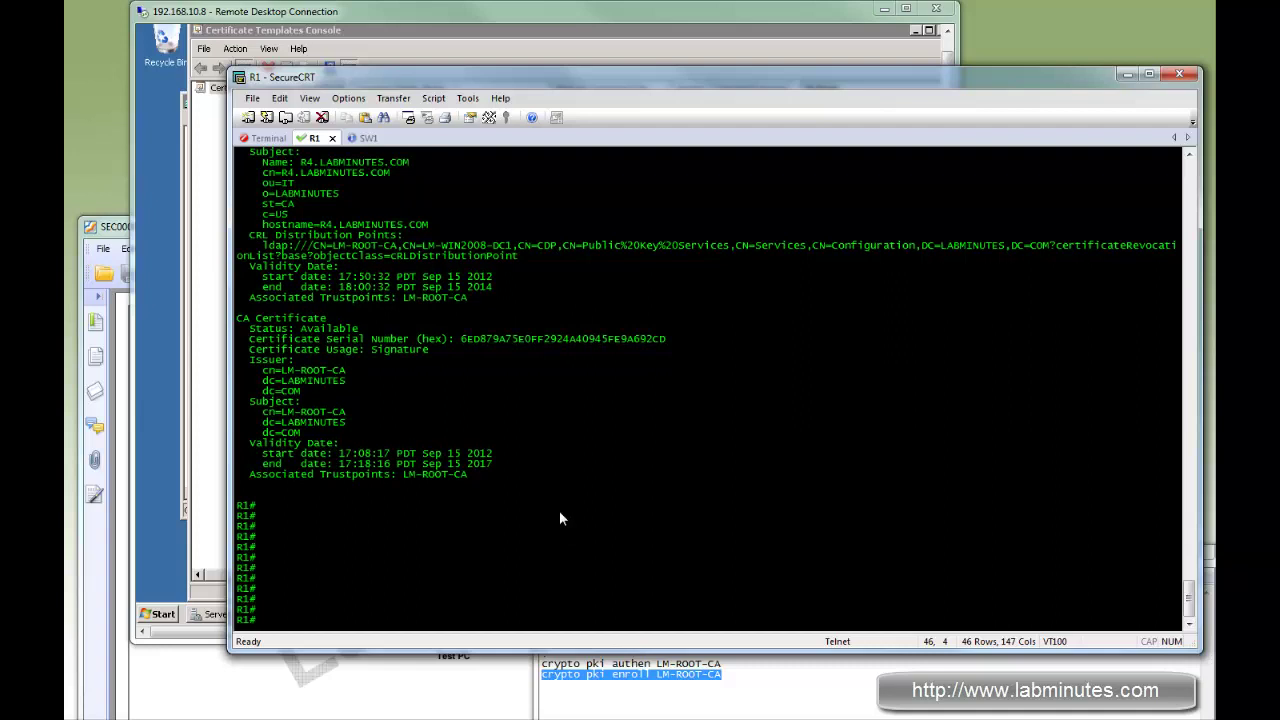